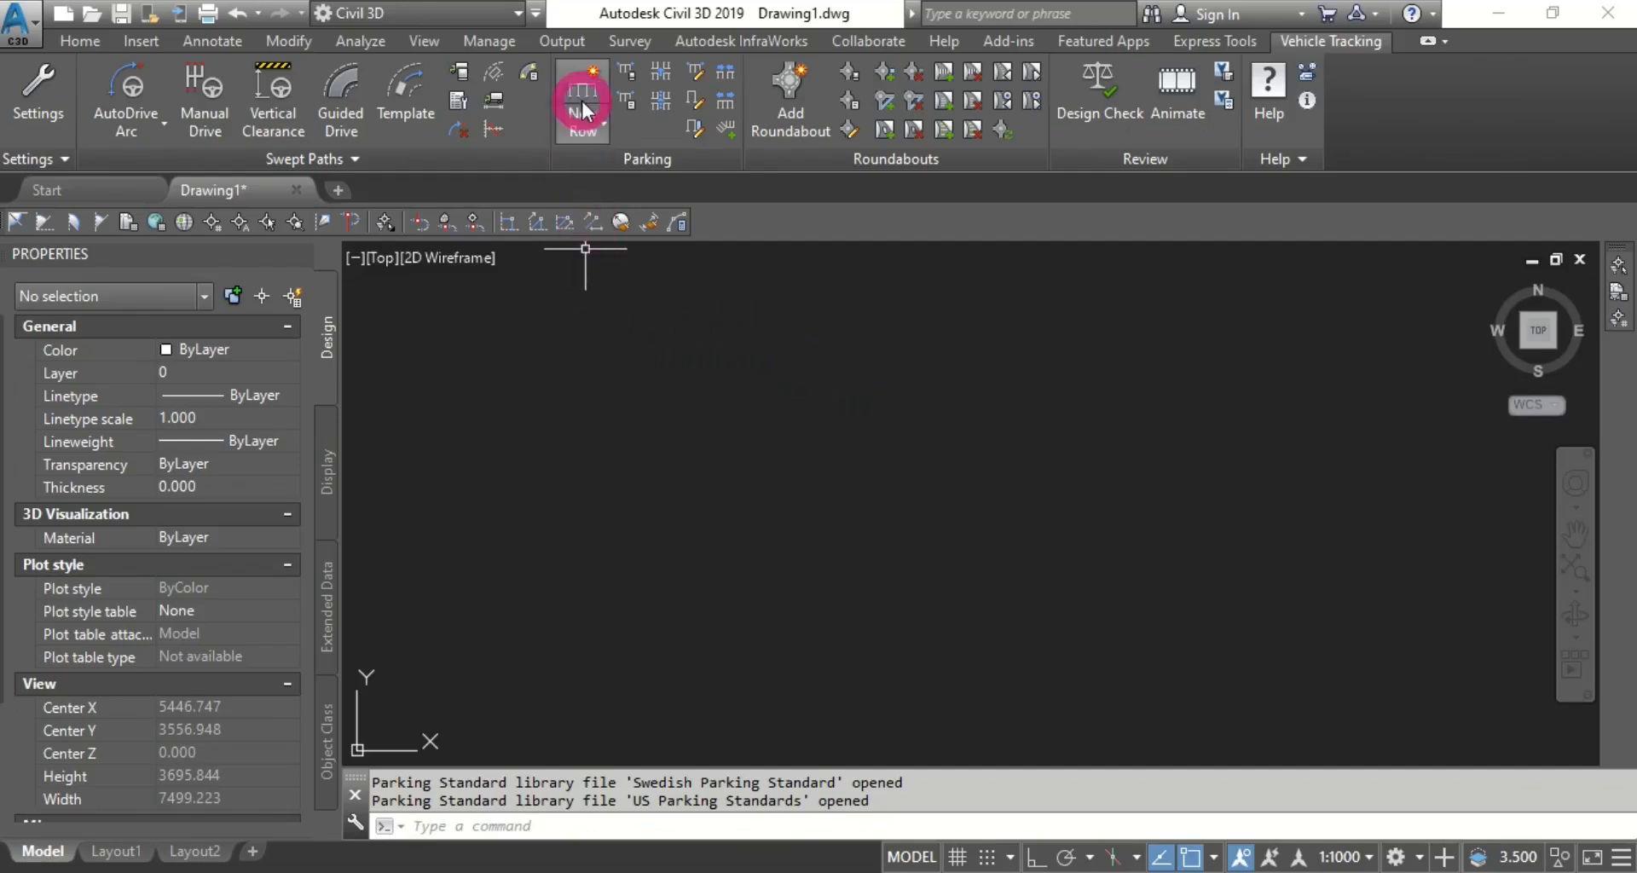
Start a new parking row using MY STANDARD from IRAN STANDARD as the default, with the standard named "Area 2 based on MY STANDARD".
click(591, 71)
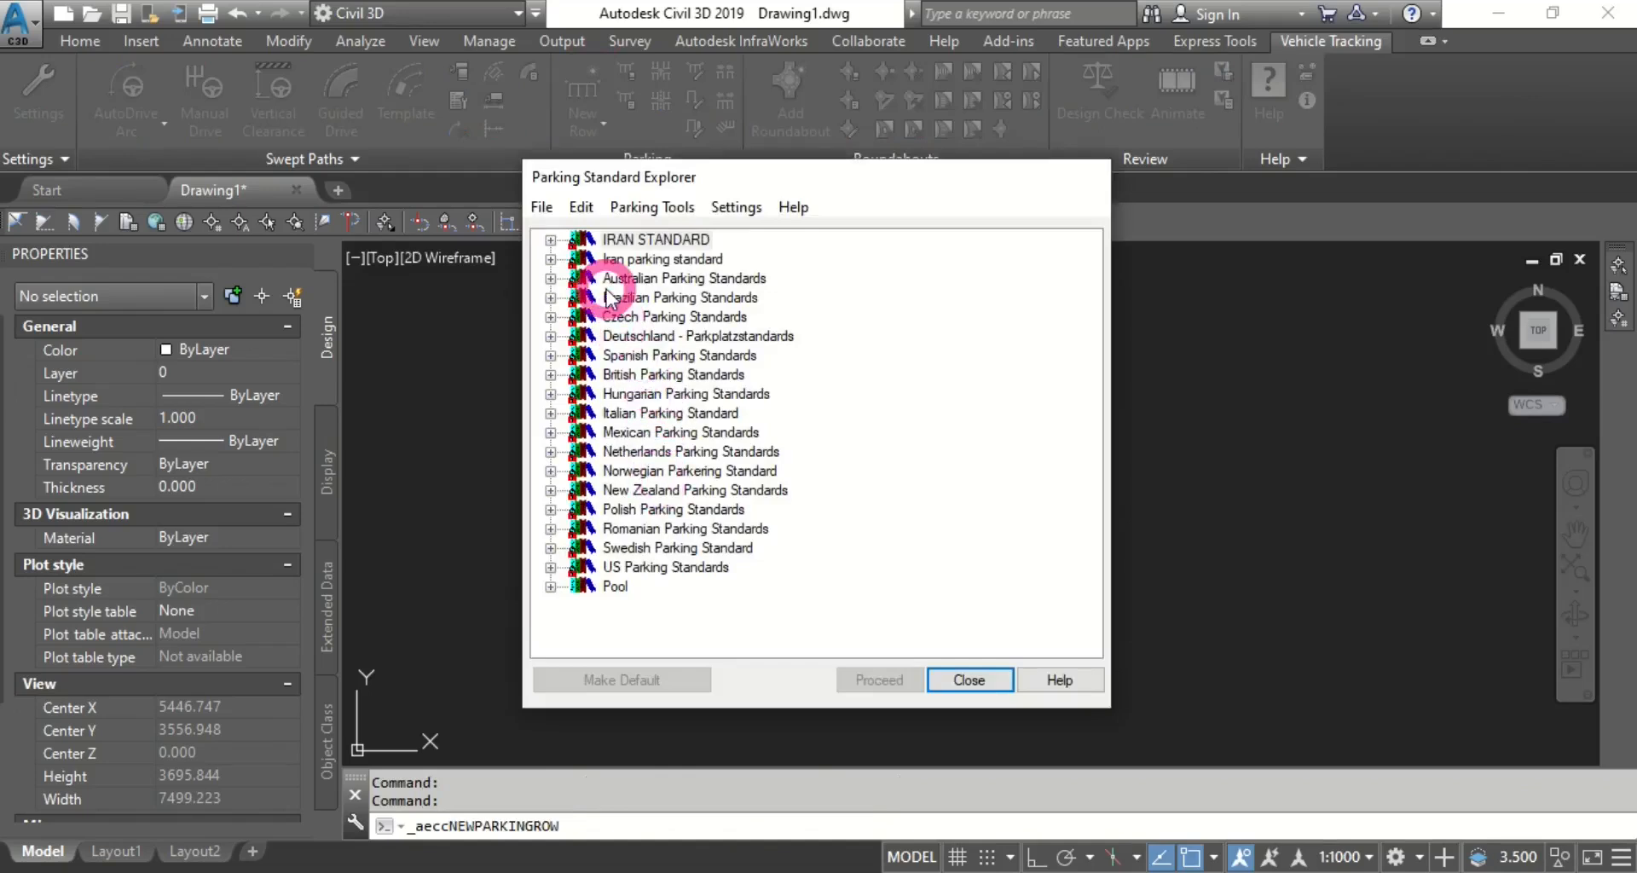
click(550, 240)
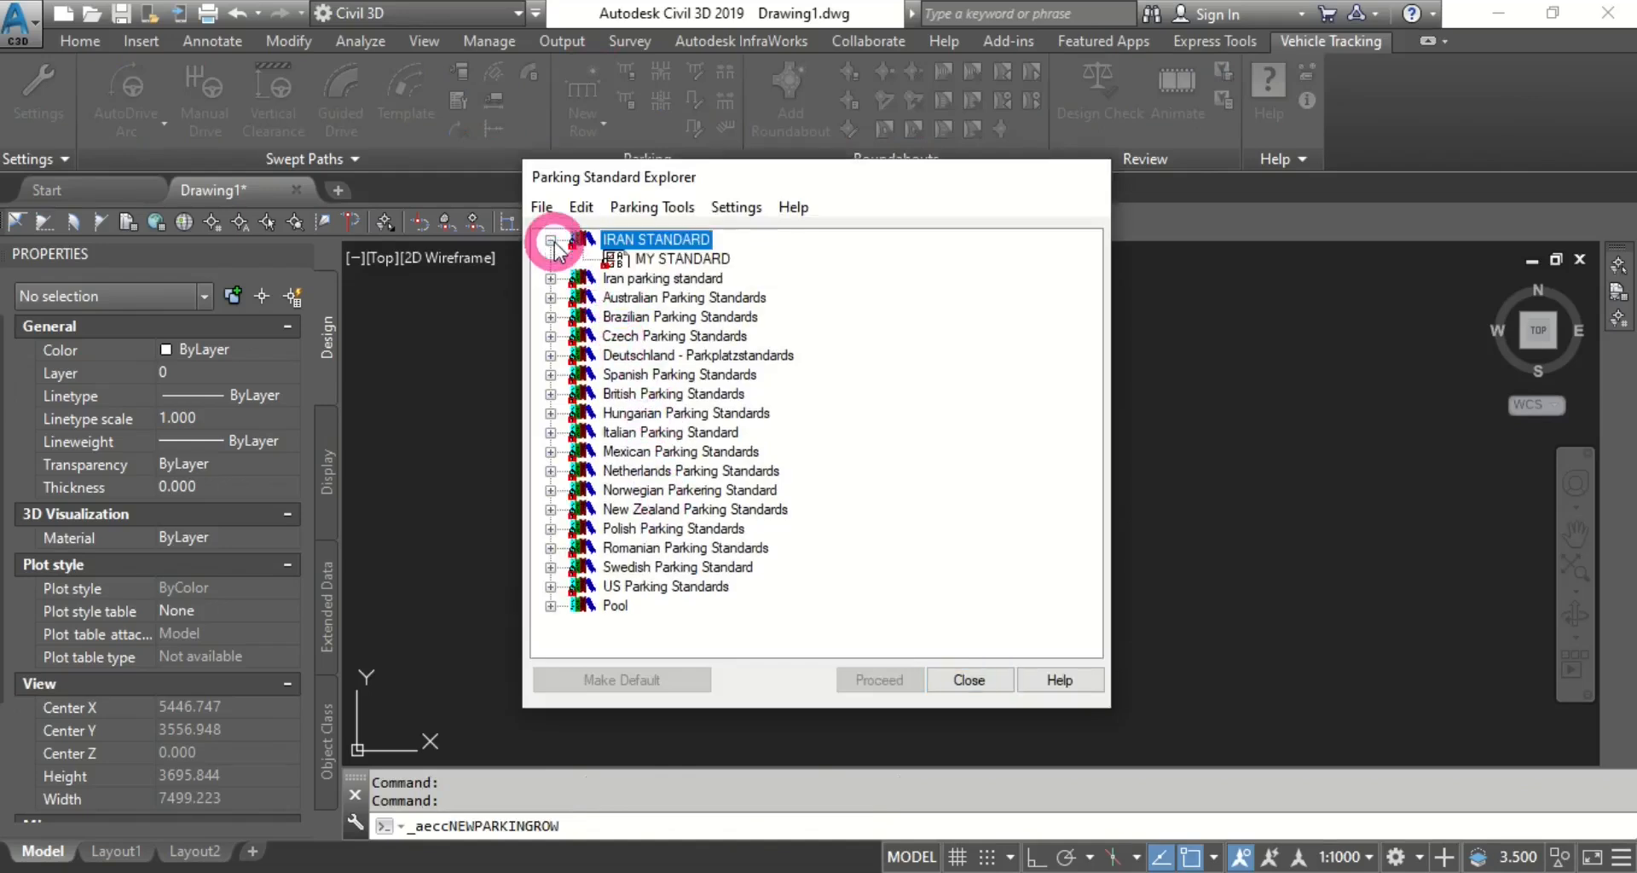
click(661, 260)
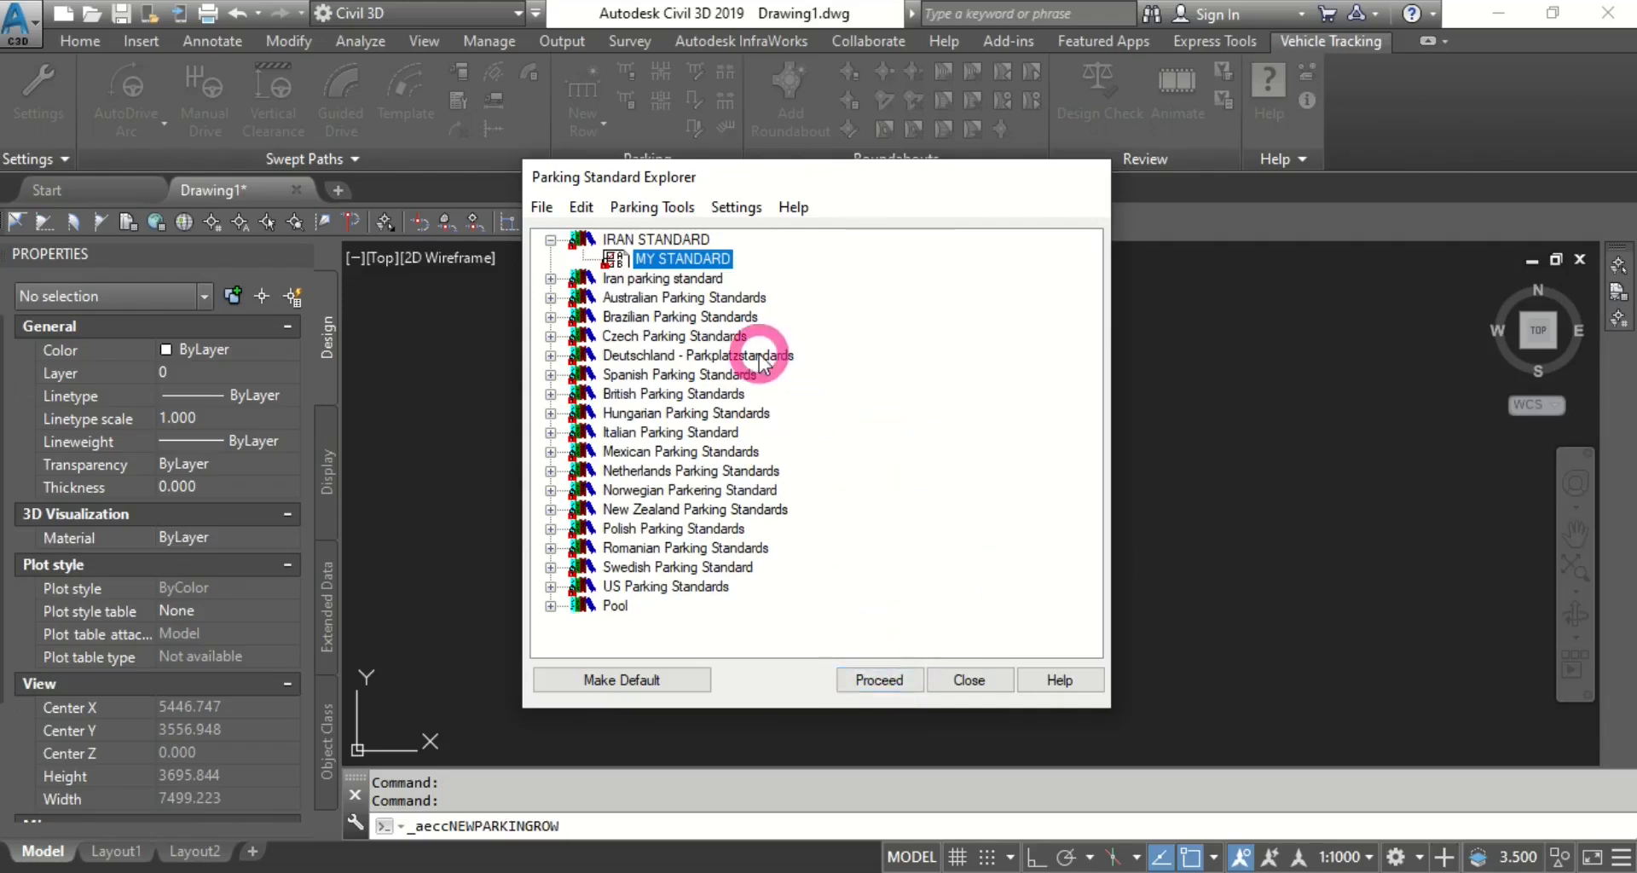
right_click(680, 270)
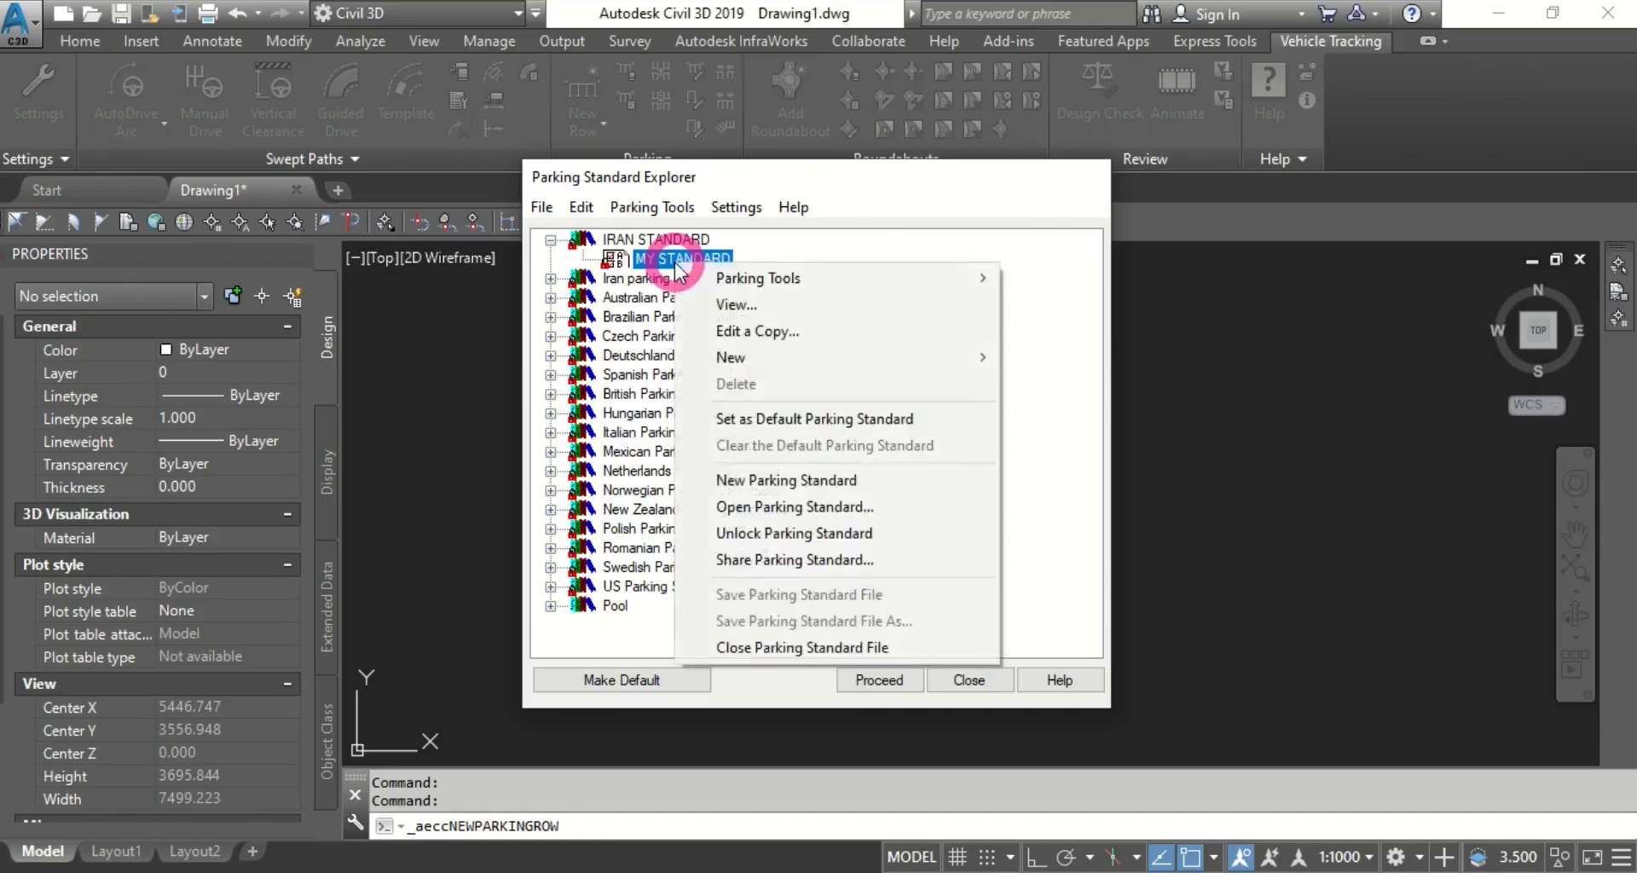
click(744, 419)
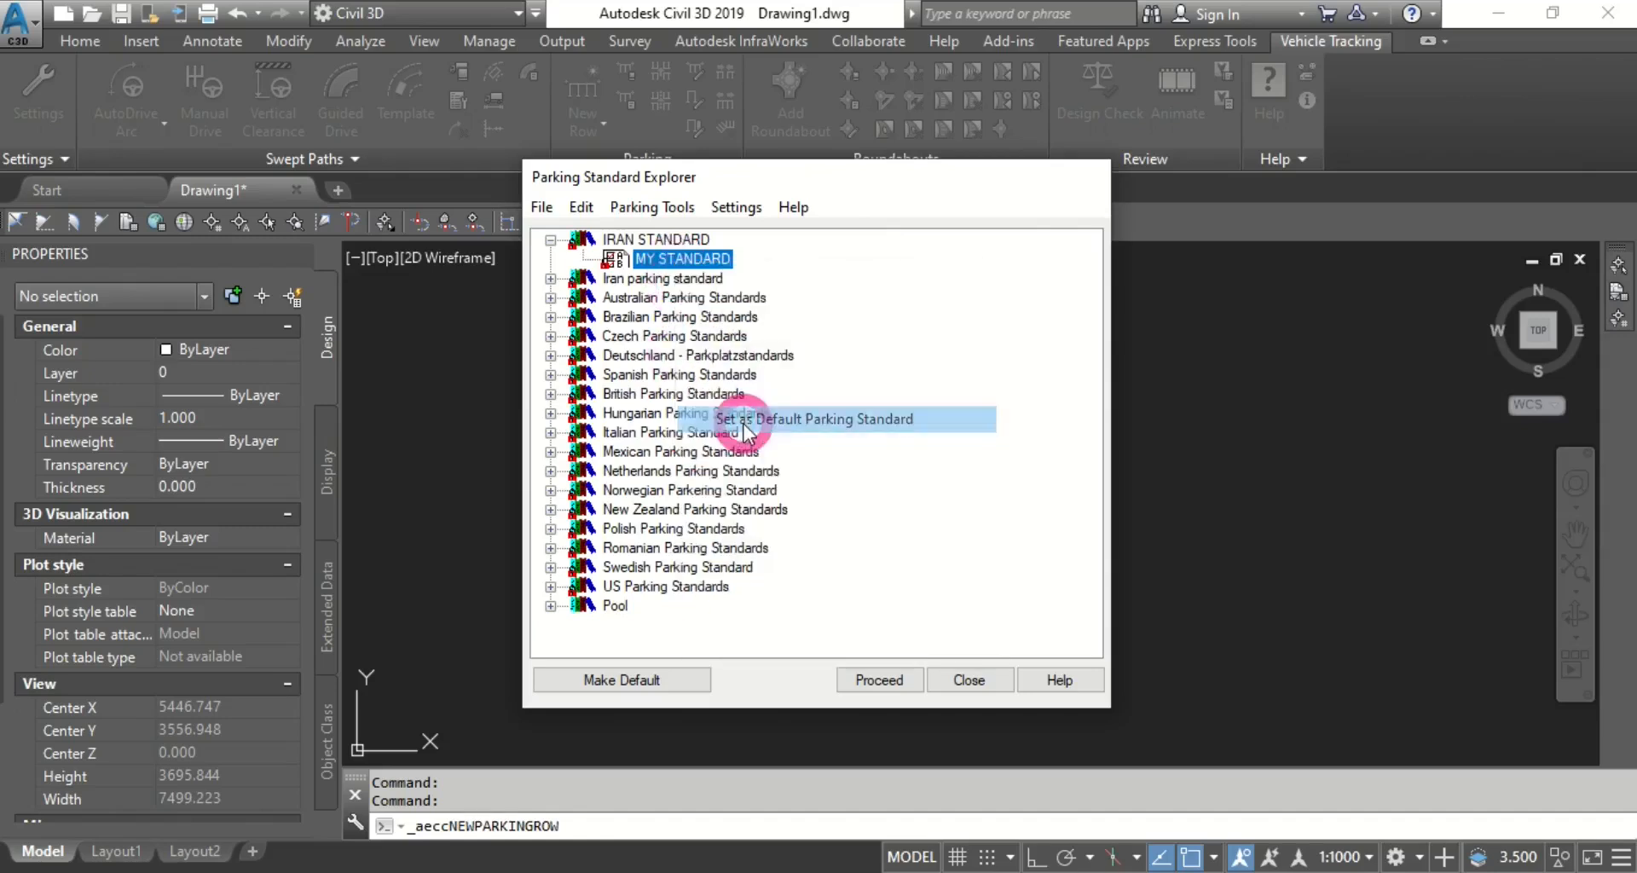
click(856, 682)
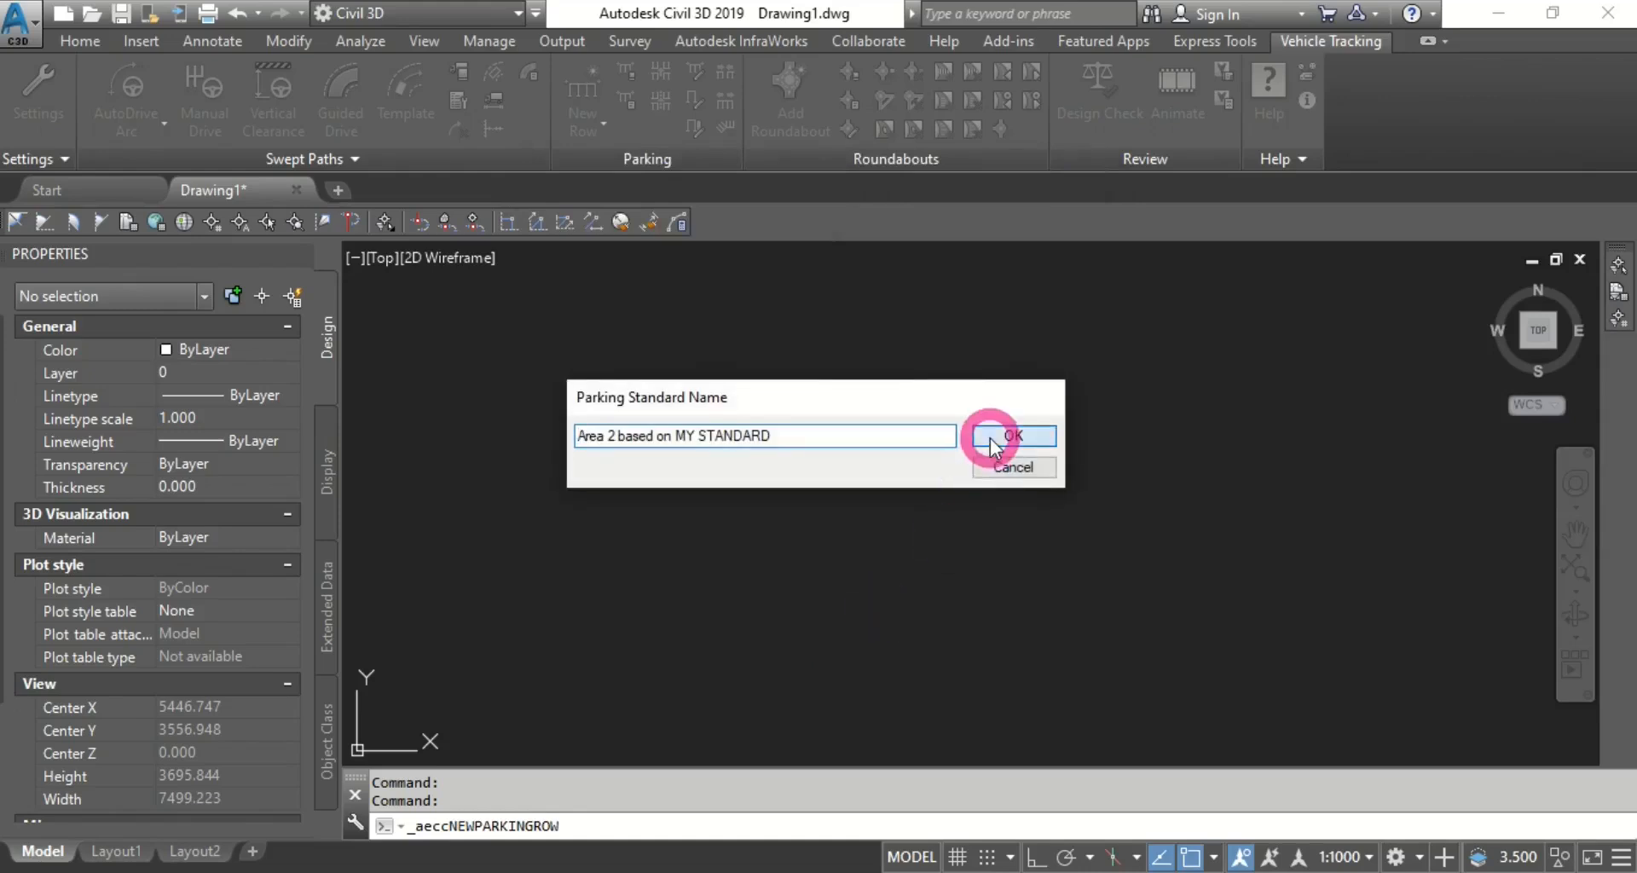
click(990, 439)
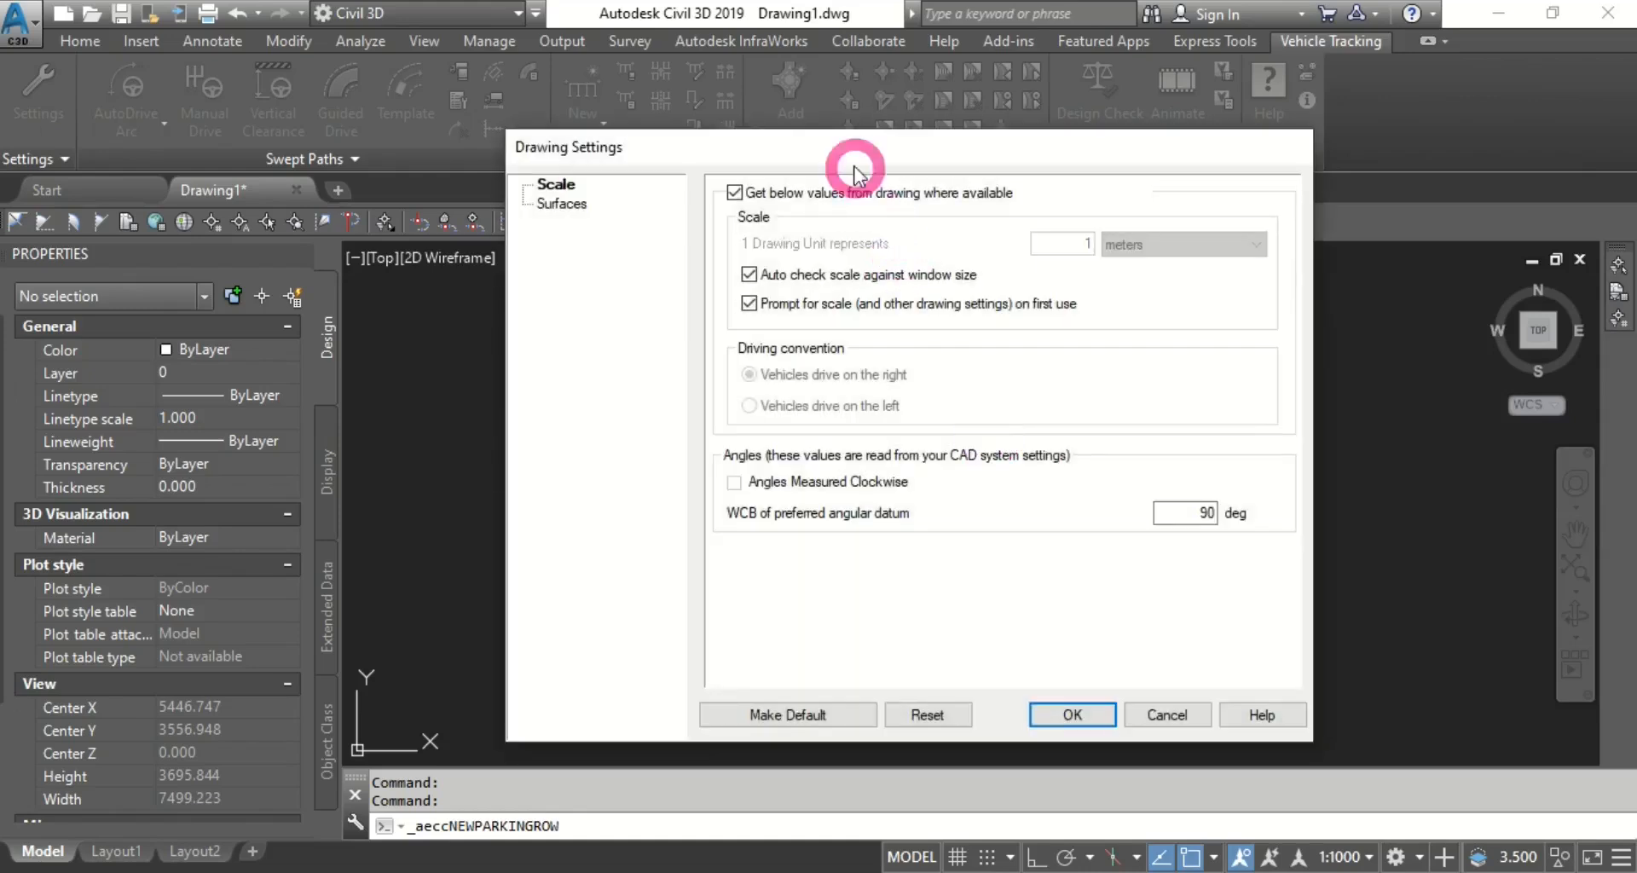
Review the scale unit options and accept the drawing settings with meters and values taken from the drawing.
drag(833, 146, 549, 131)
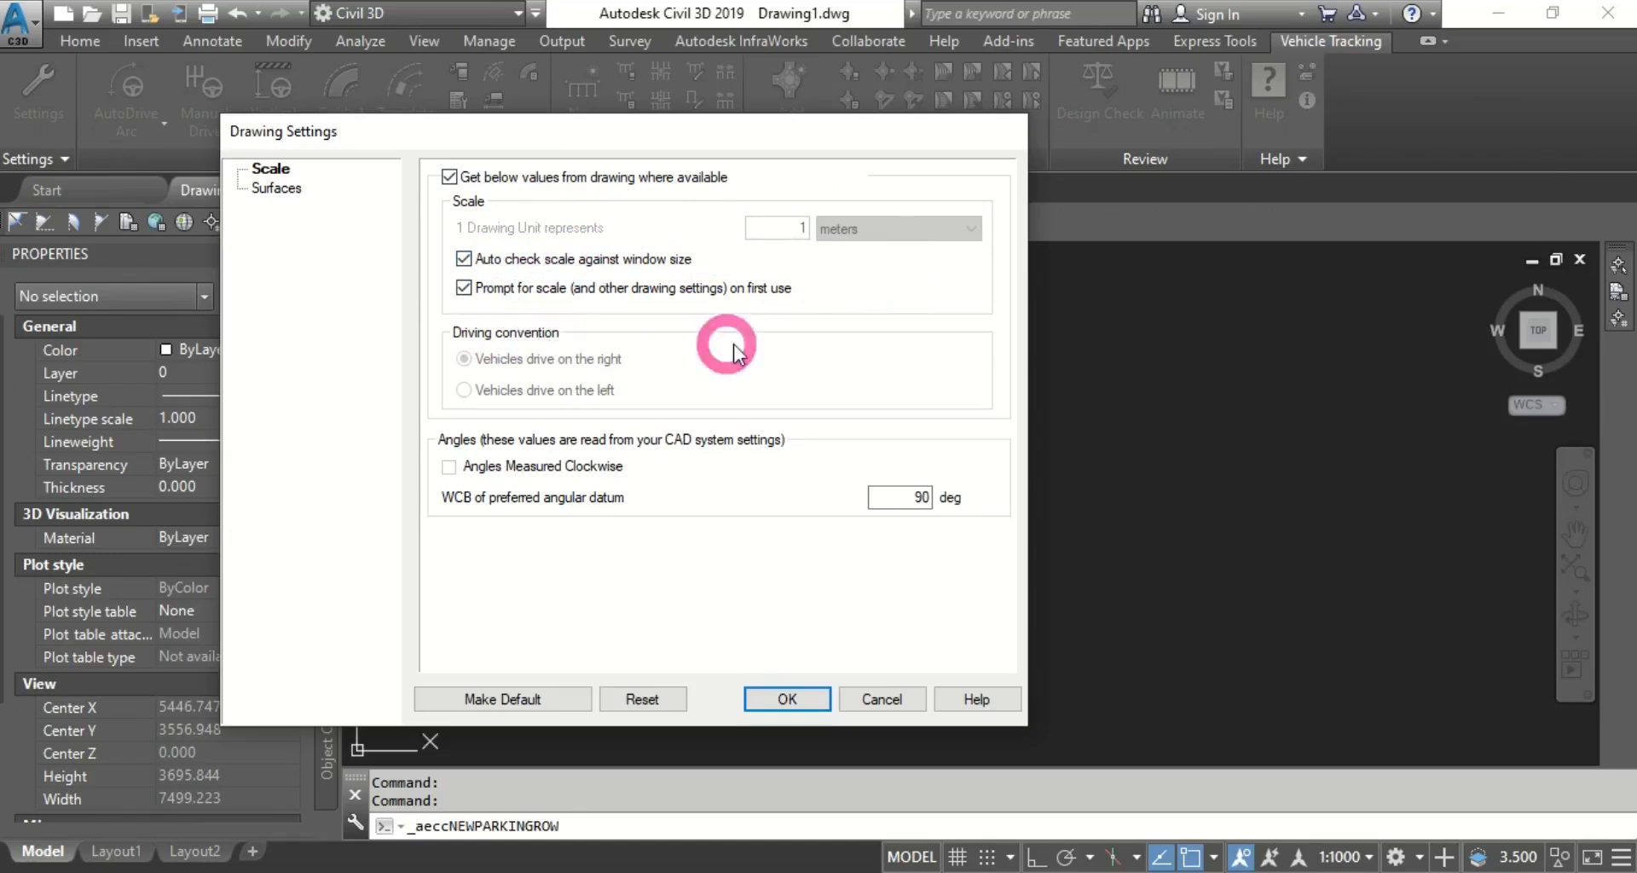
click(450, 179)
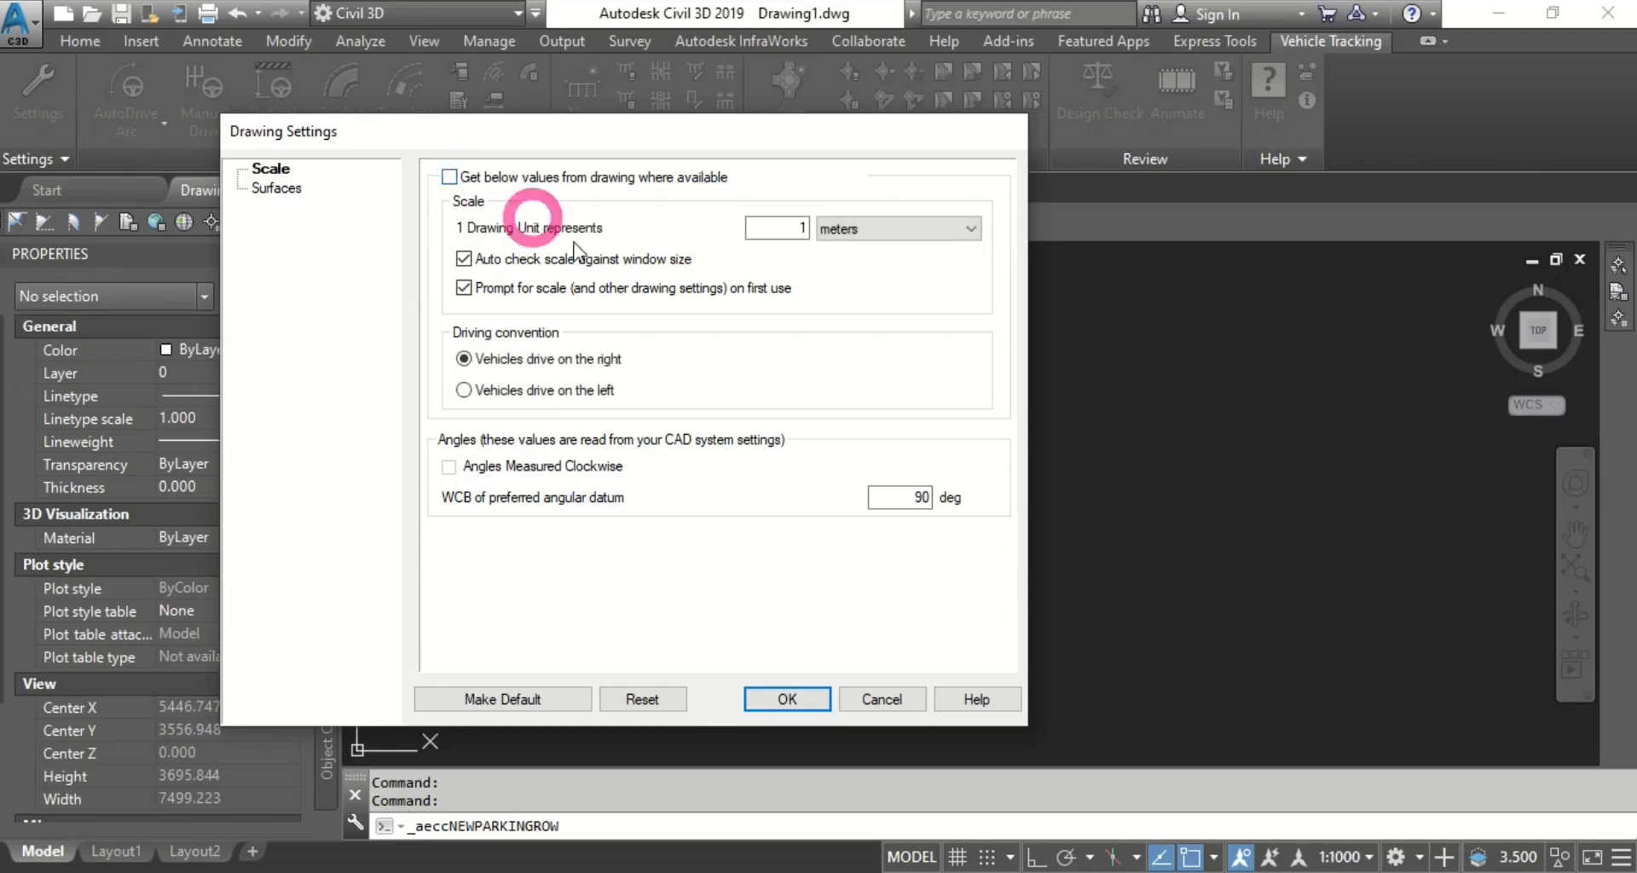
click(833, 228)
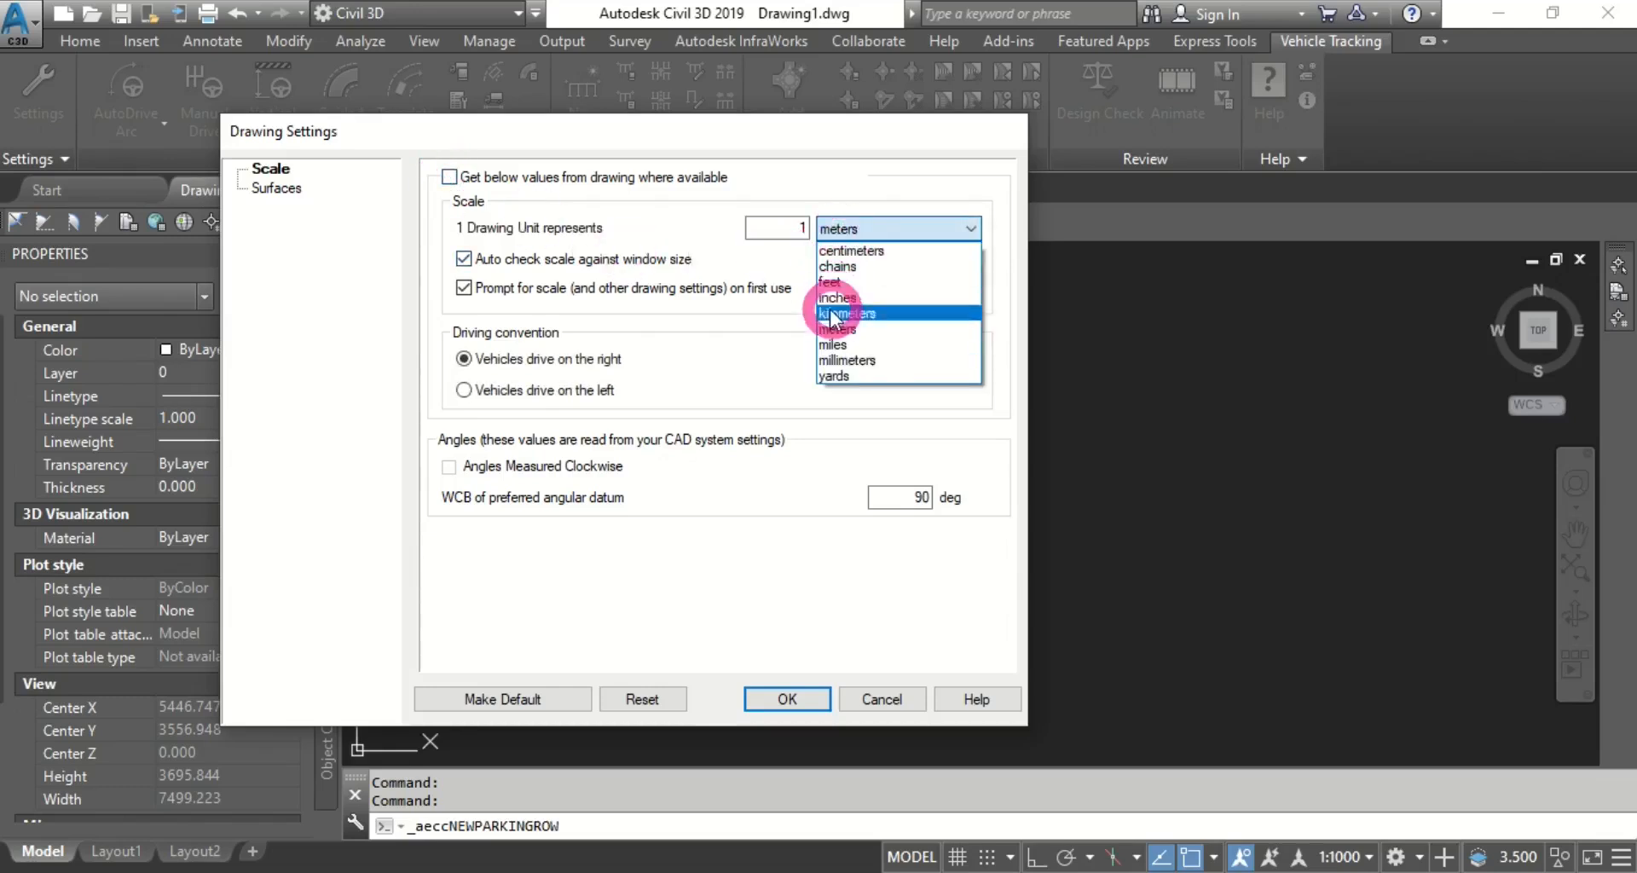
click(836, 228)
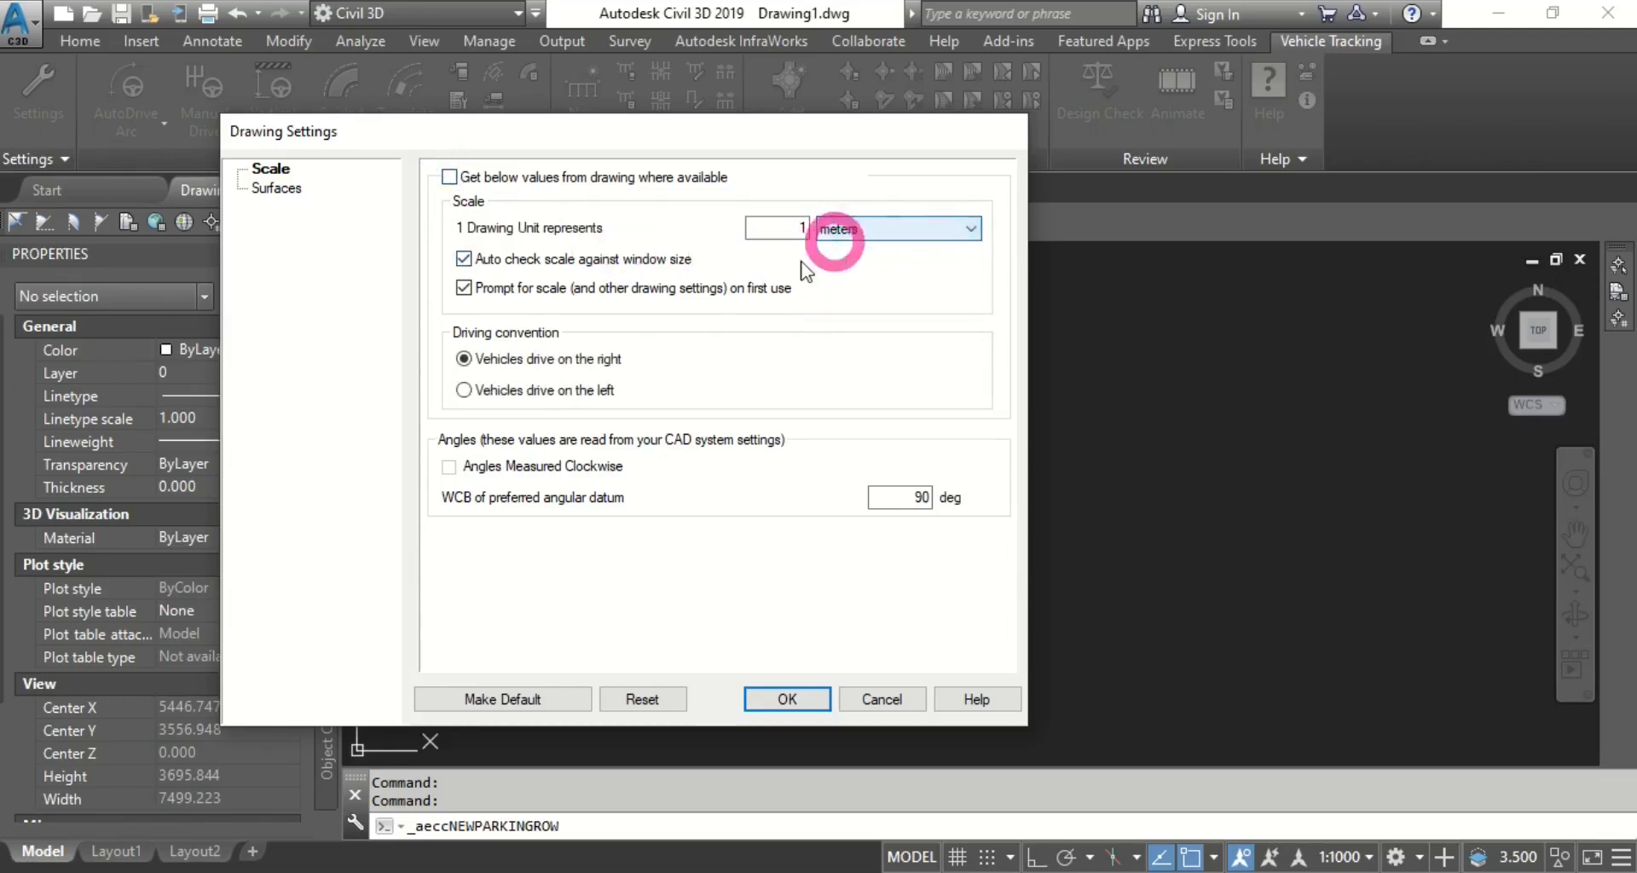
click(469, 179)
click(771, 701)
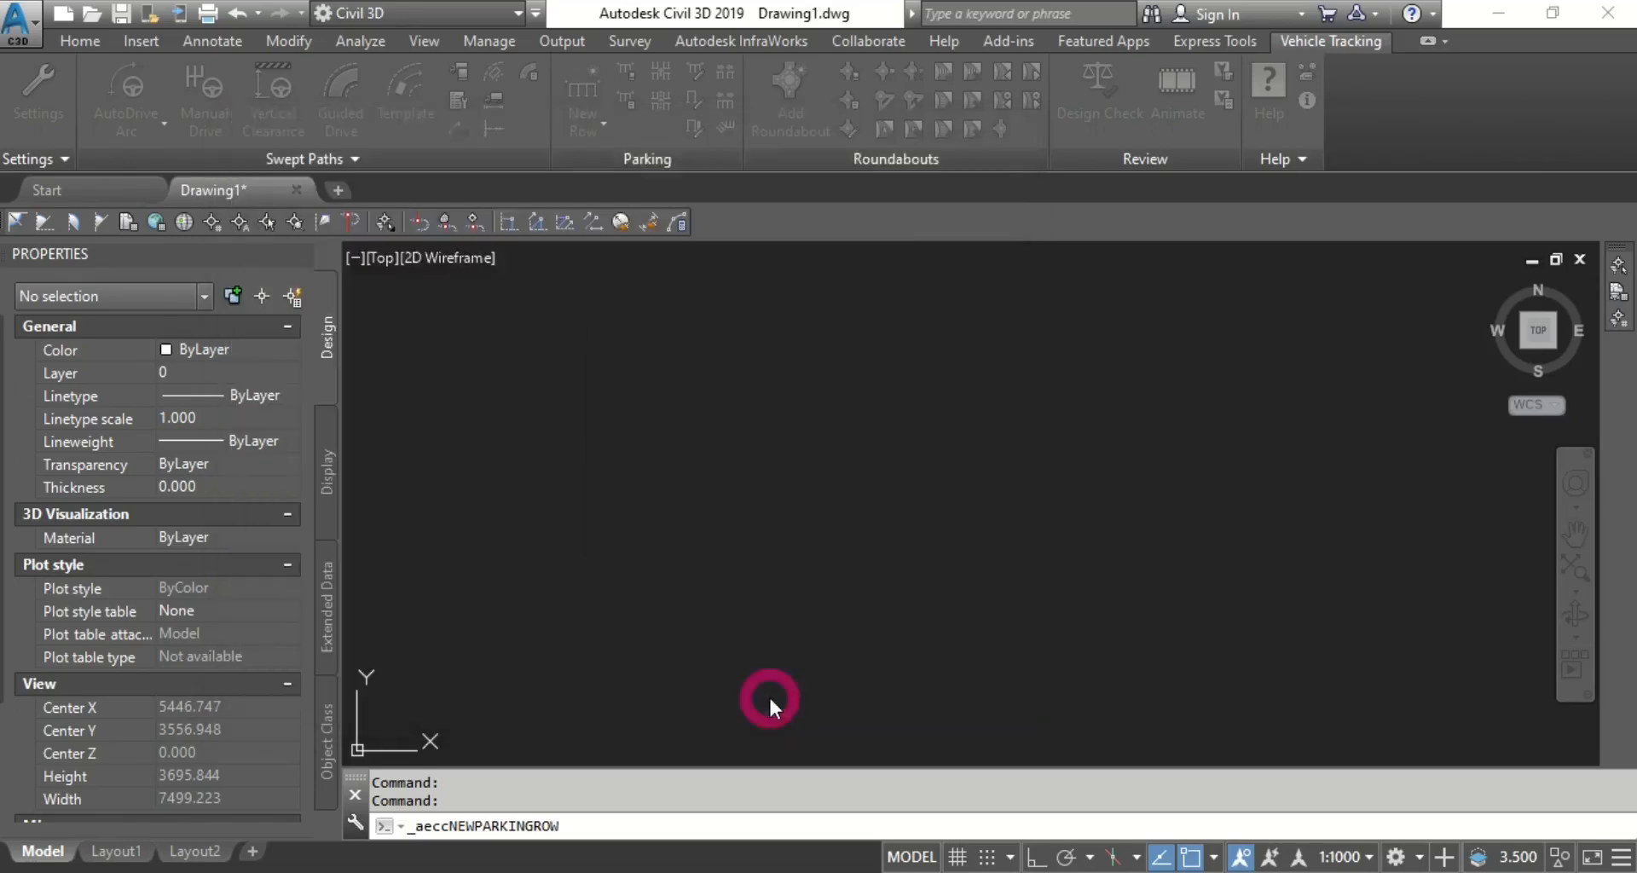
click(778, 509)
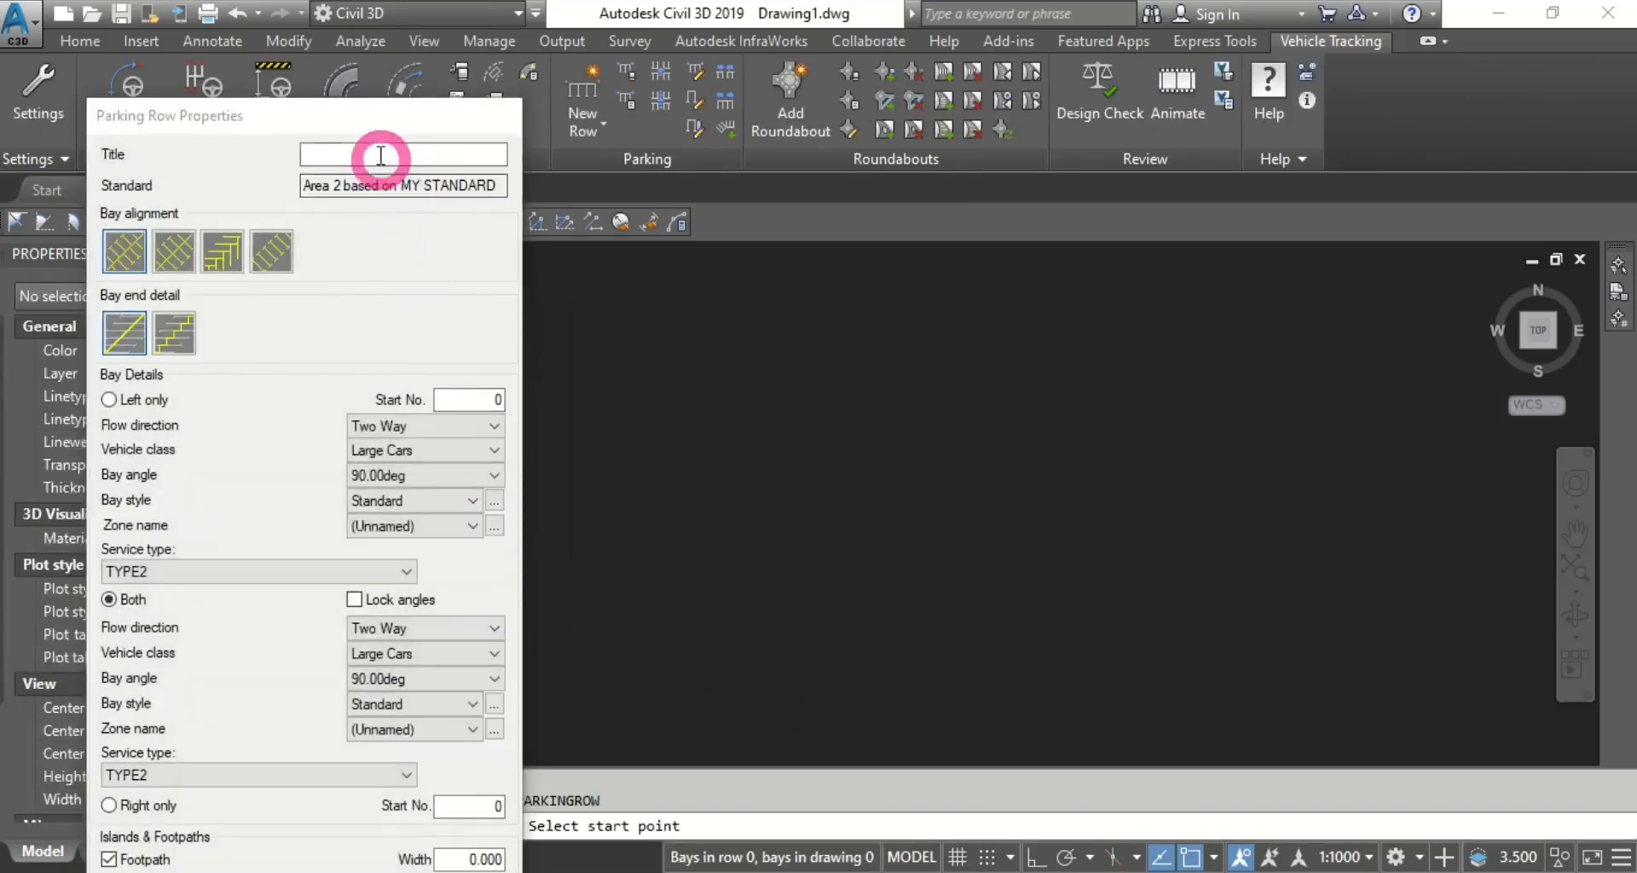
Draw a four-segment zigzag parking row with two-way, 90-degree bays on both sides.
drag(346, 120, 274, 46)
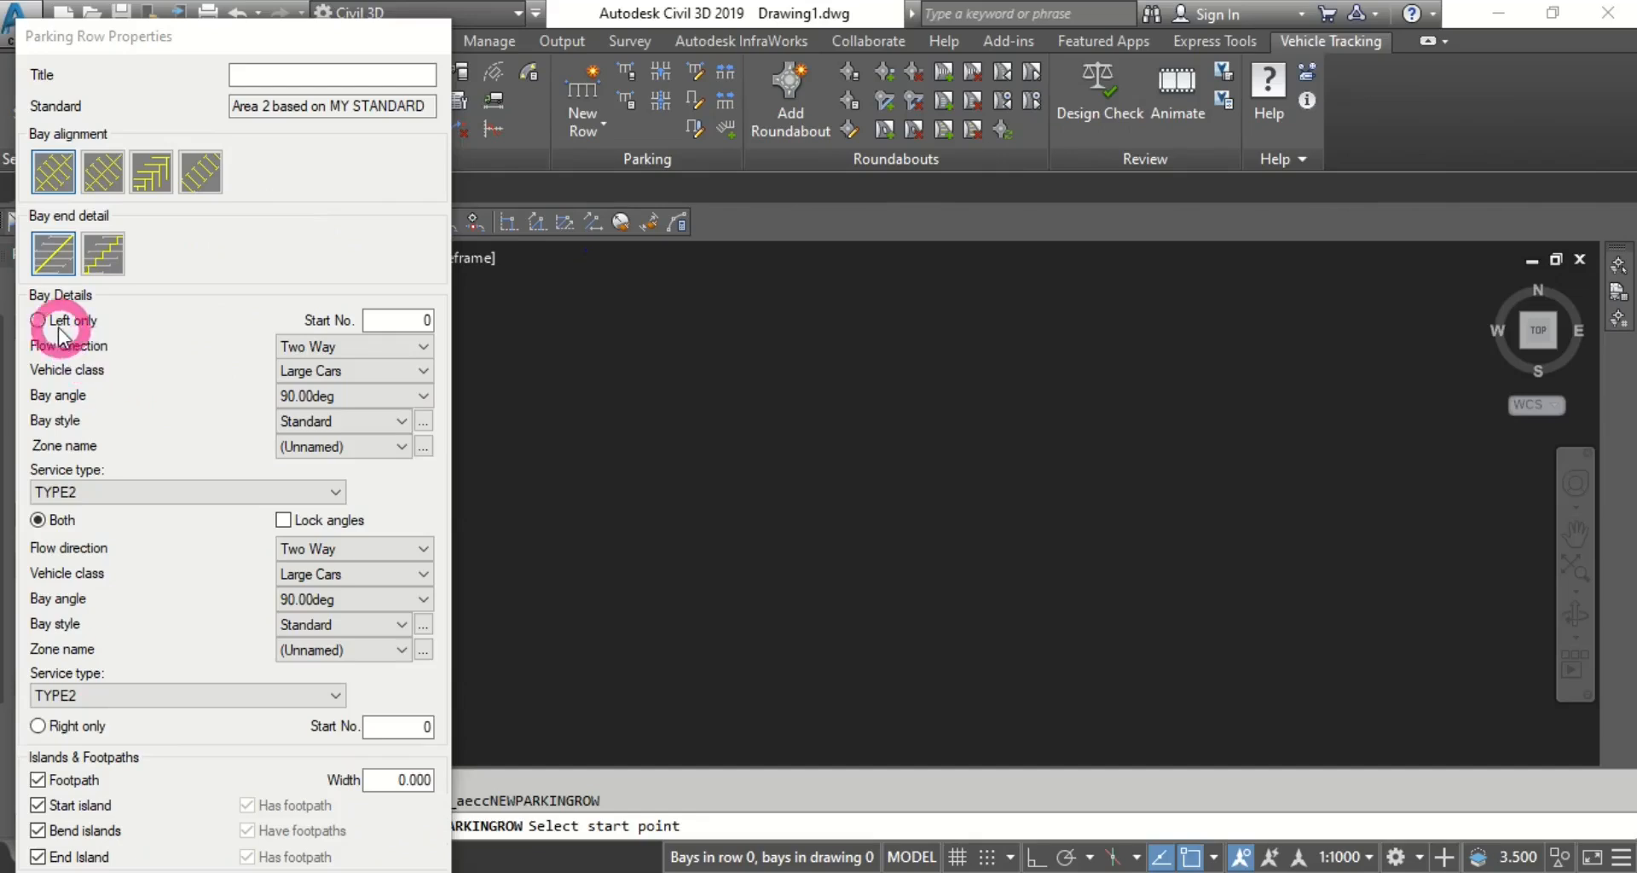
click(542, 444)
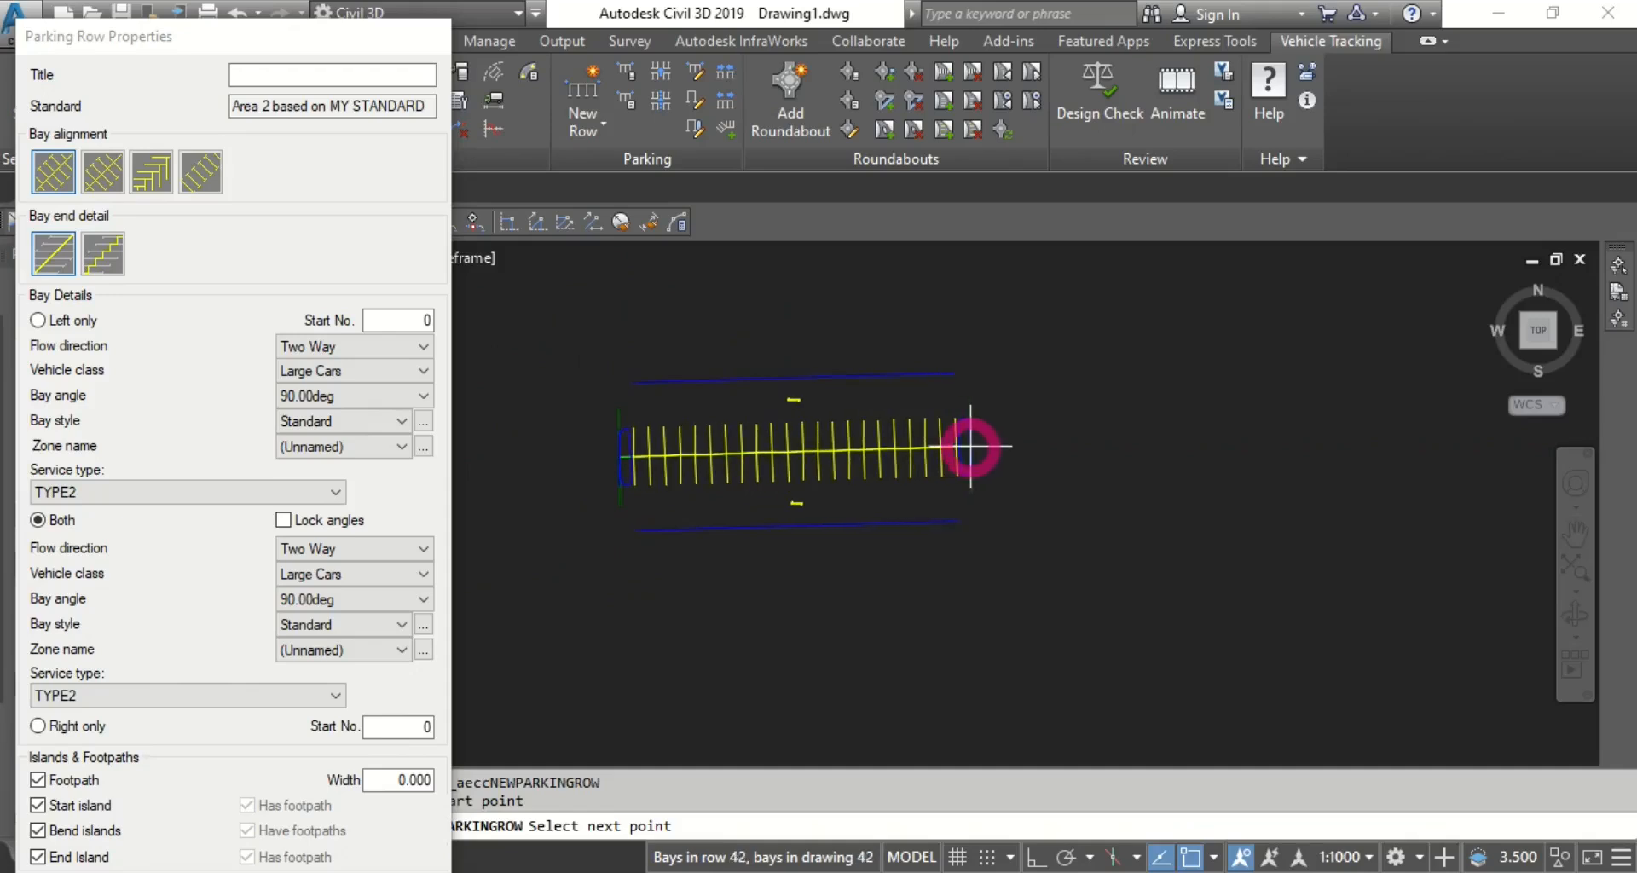
click(947, 452)
click(1078, 546)
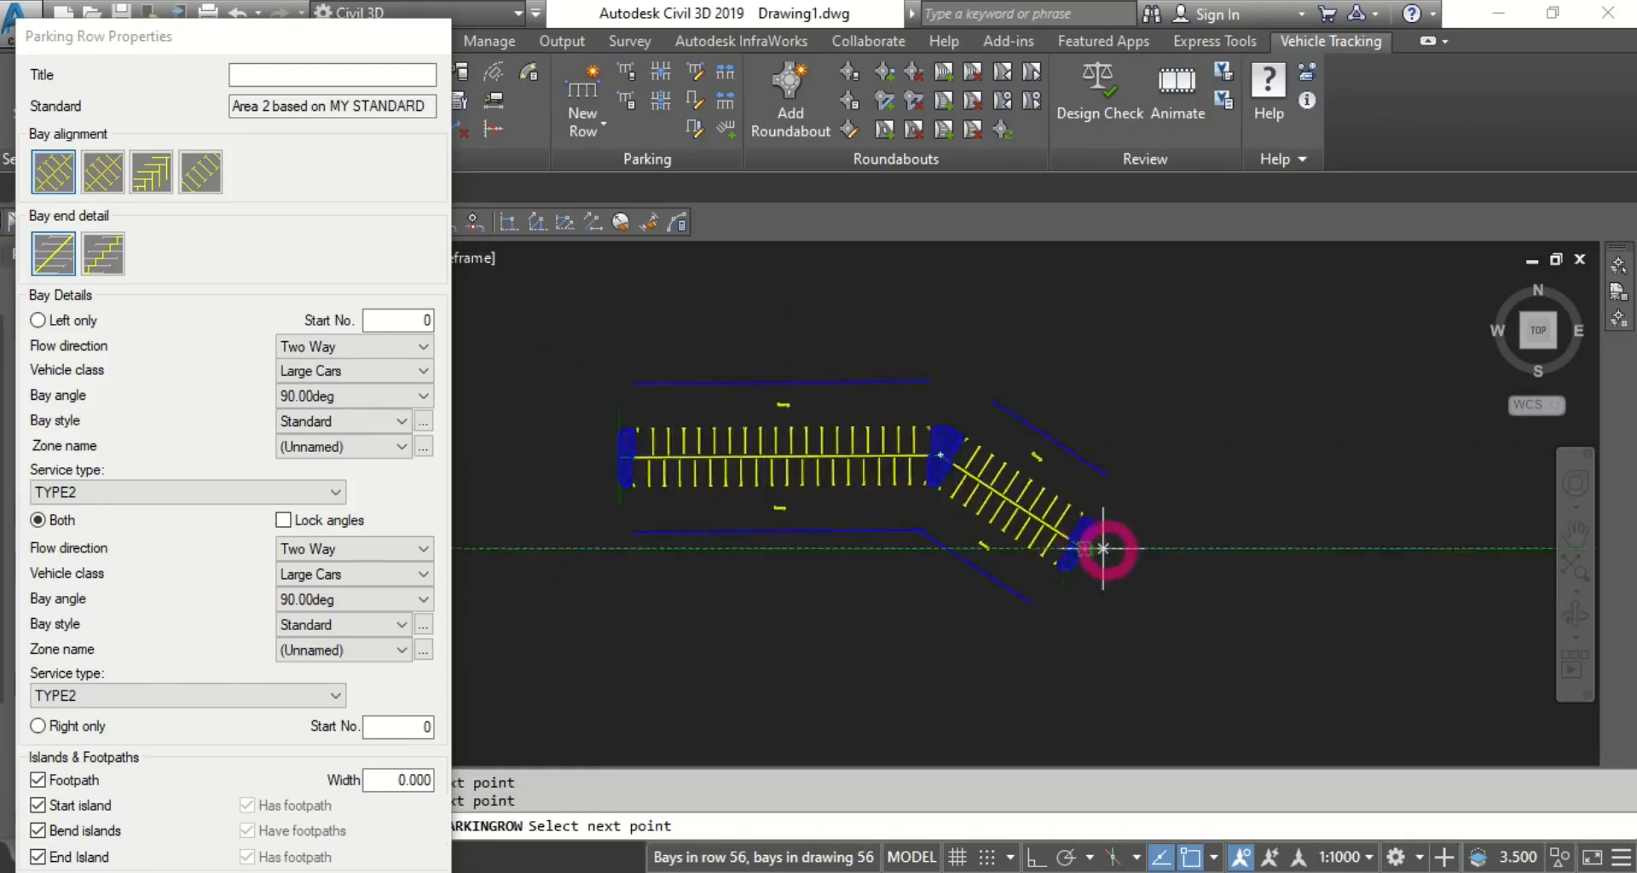
click(1227, 431)
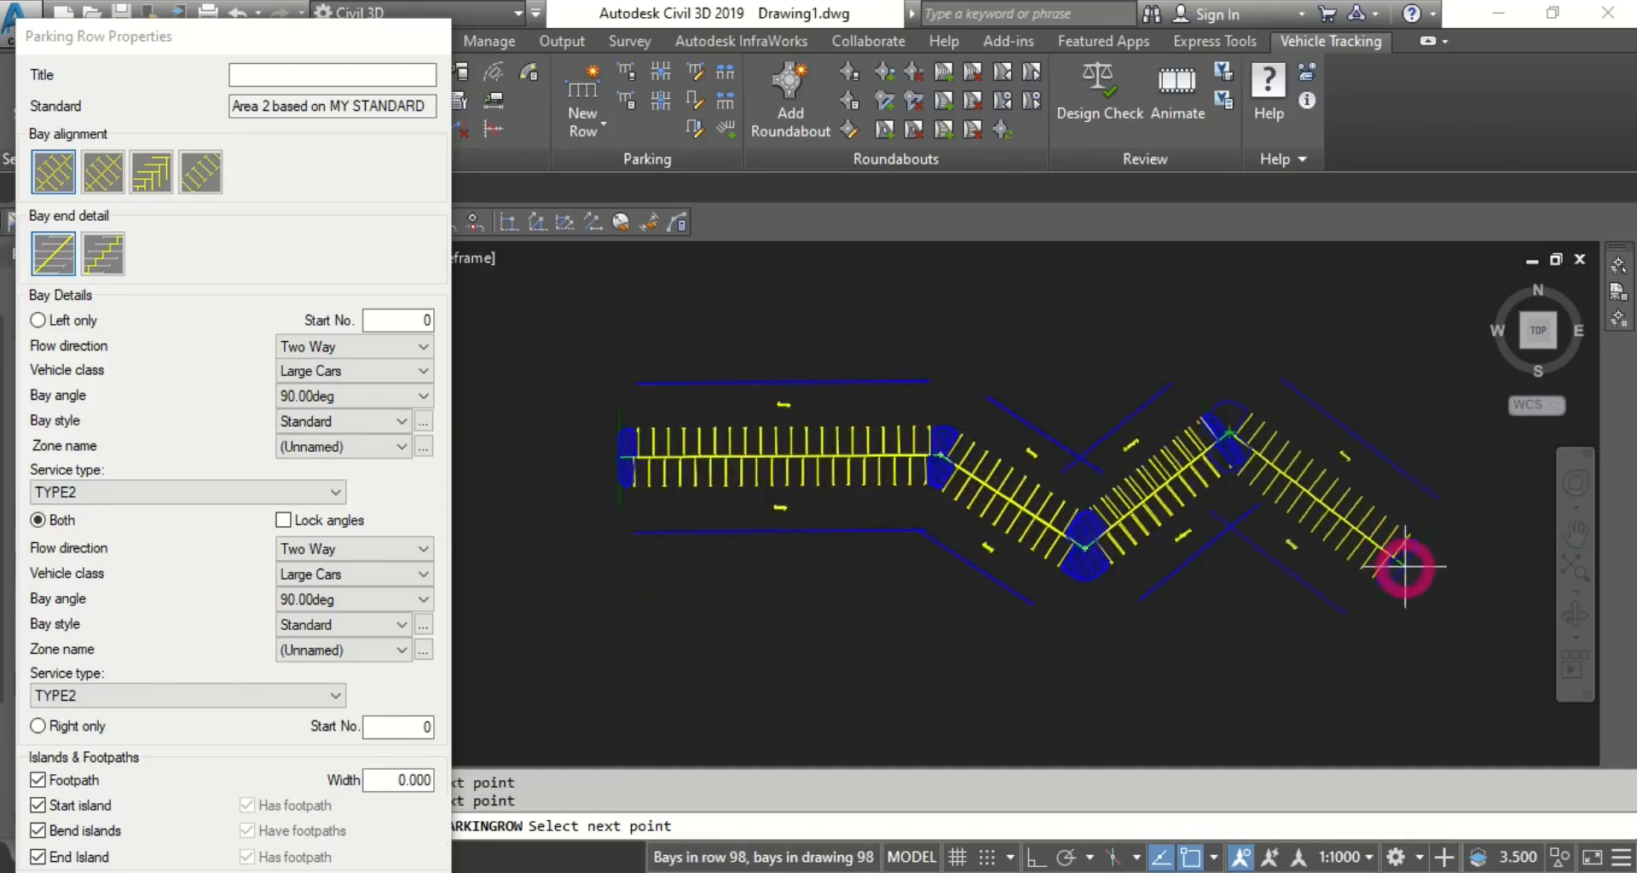
click(1407, 544)
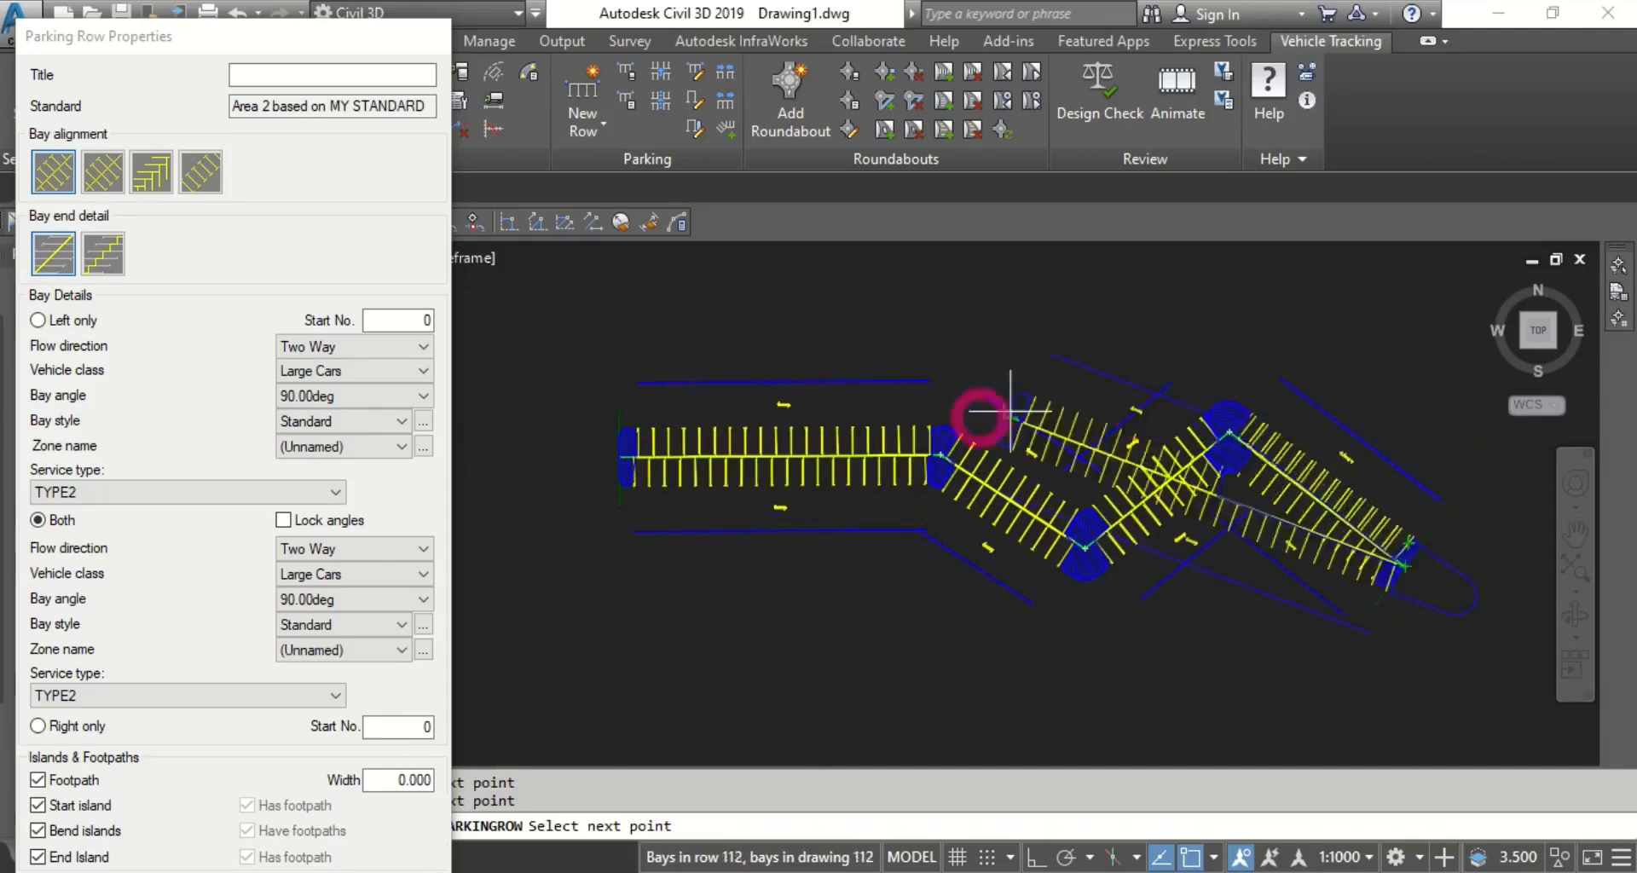
Preview the row's next segment with bays on the left only and on the right only.
click(38, 321)
scroll(1108, 563, down, 6)
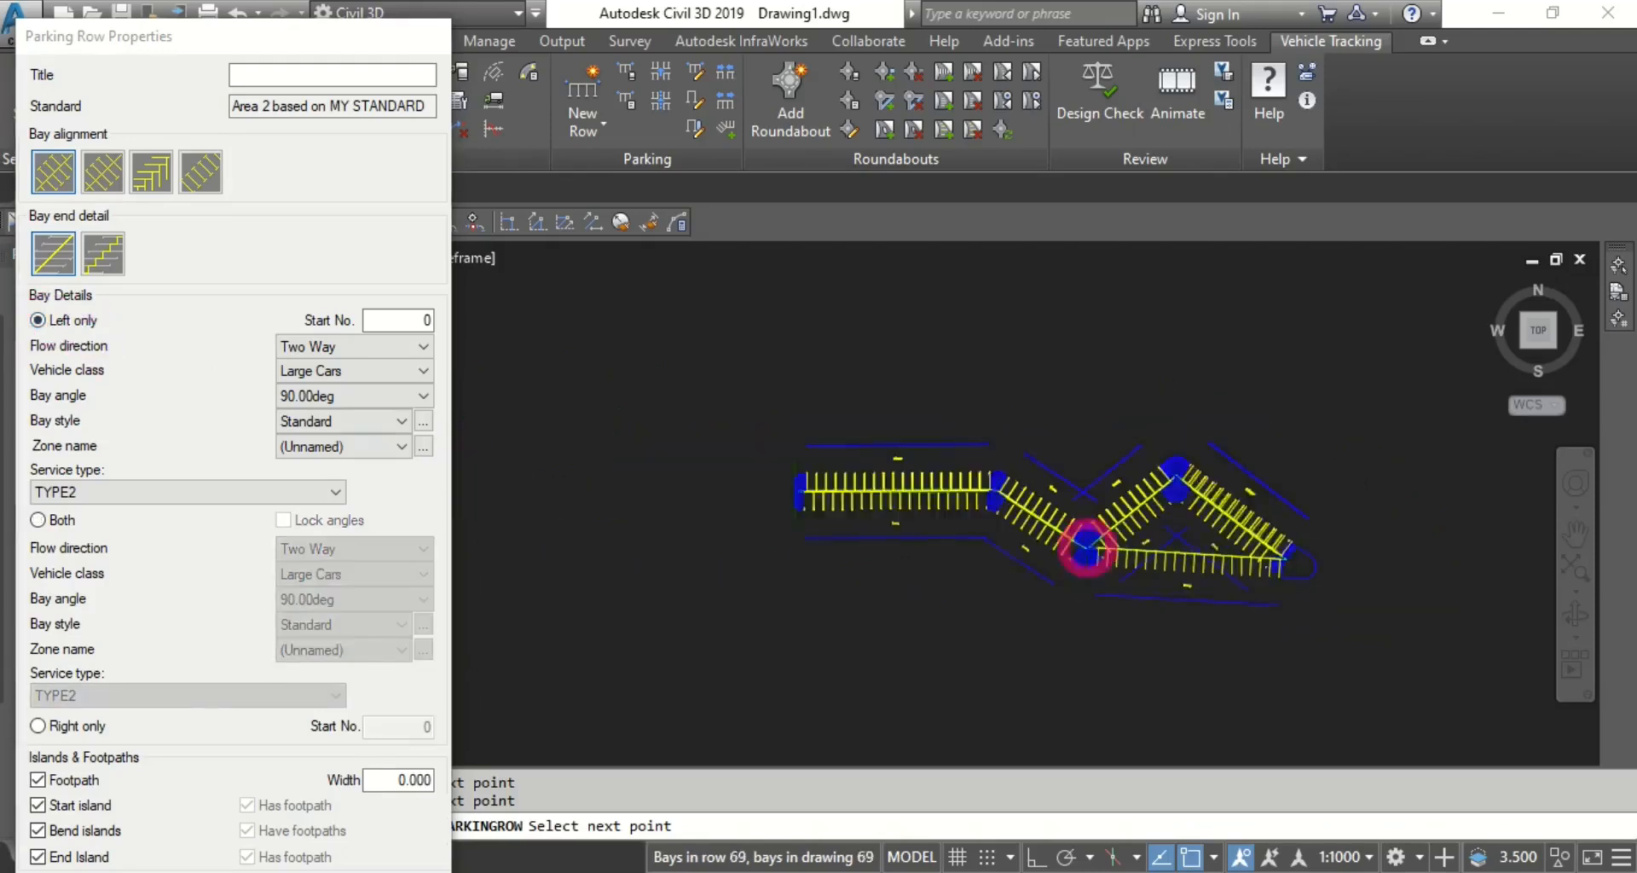
scroll(1143, 569, up, 5)
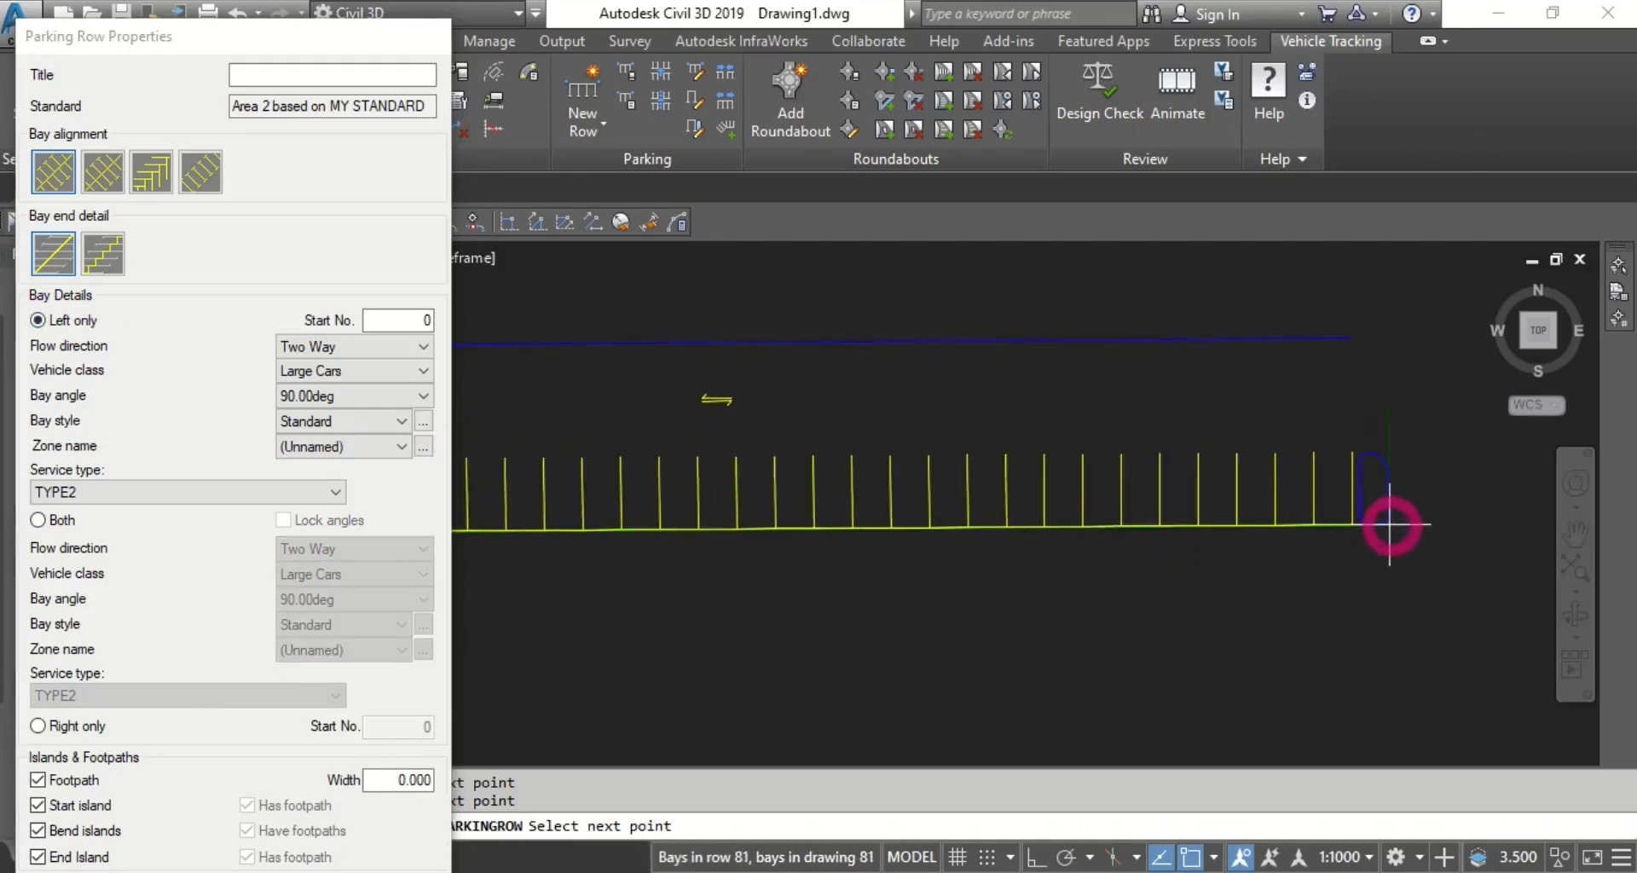
scroll(1402, 525, down, 2)
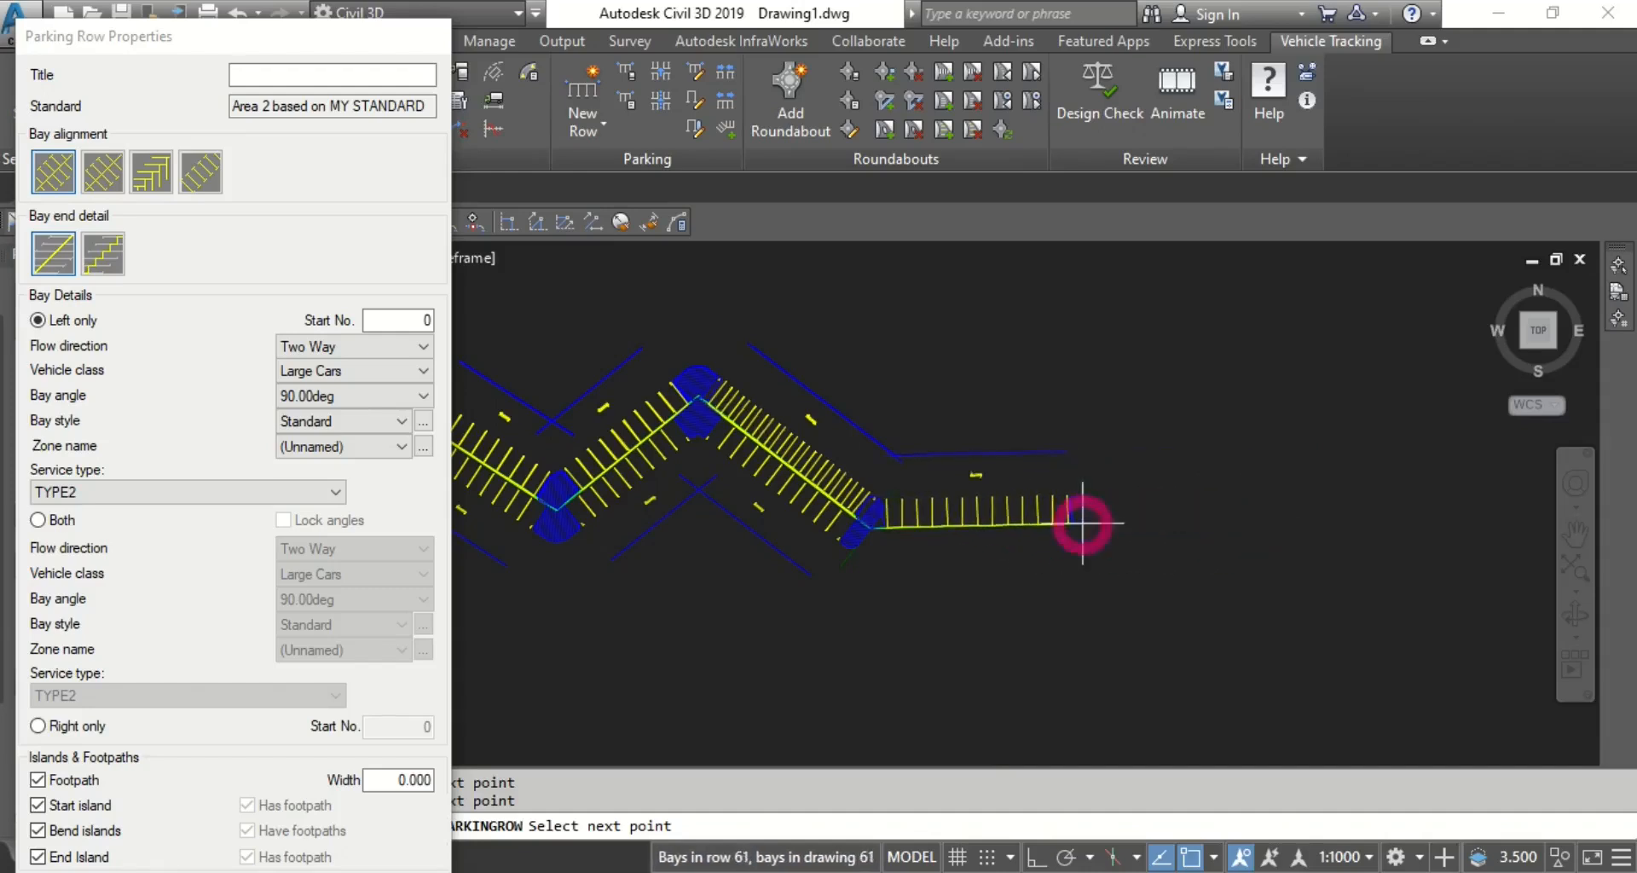
scroll(1398, 526, up, 2)
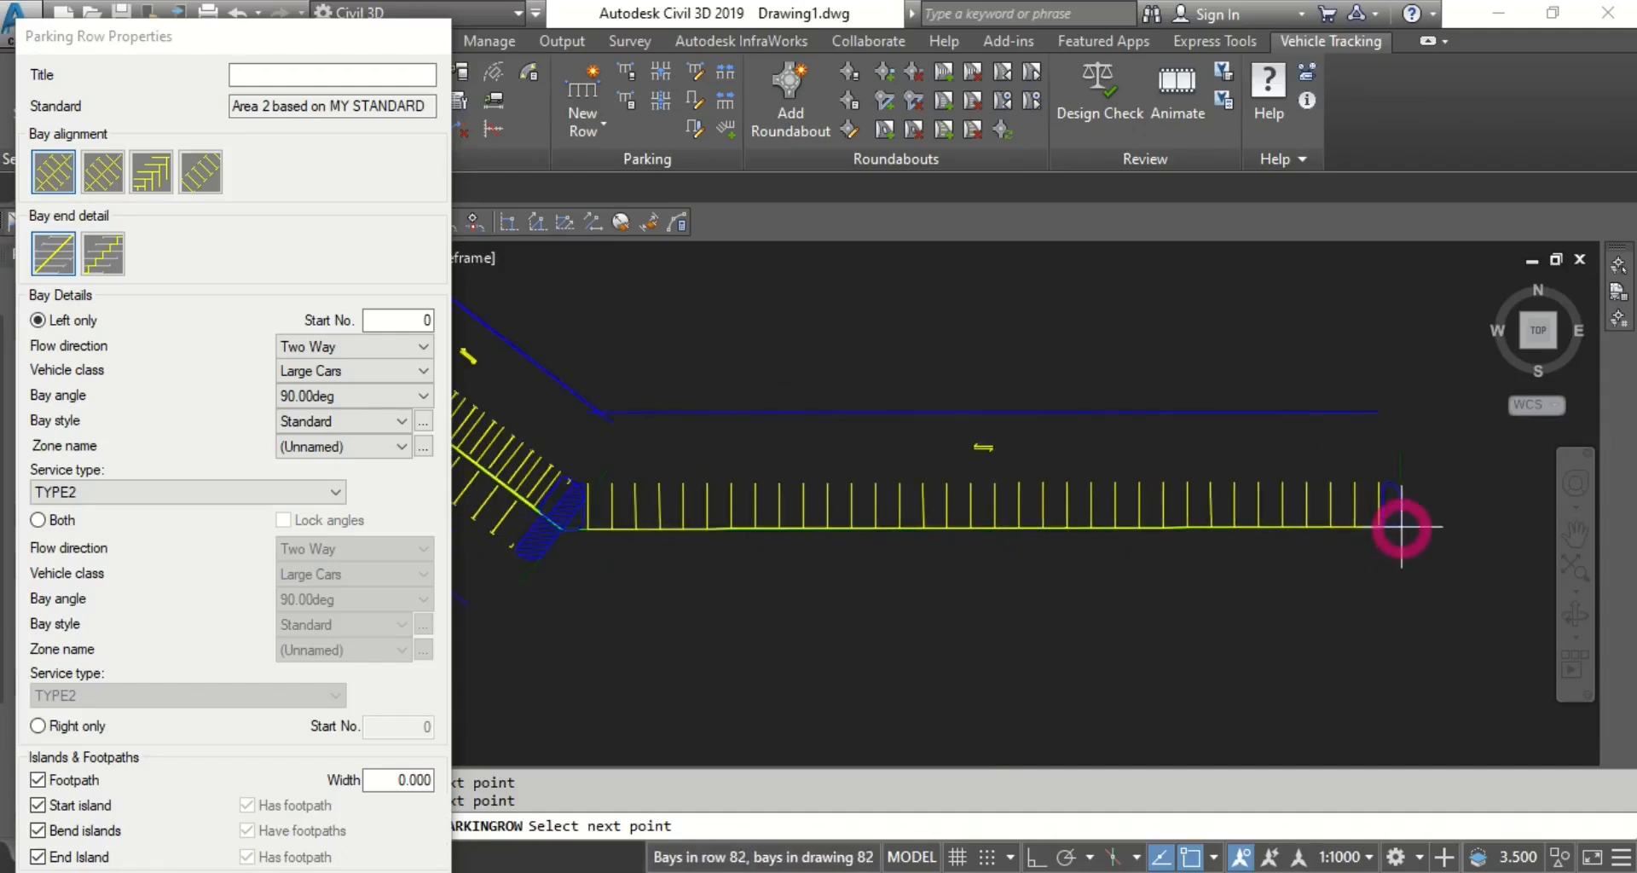
click(38, 726)
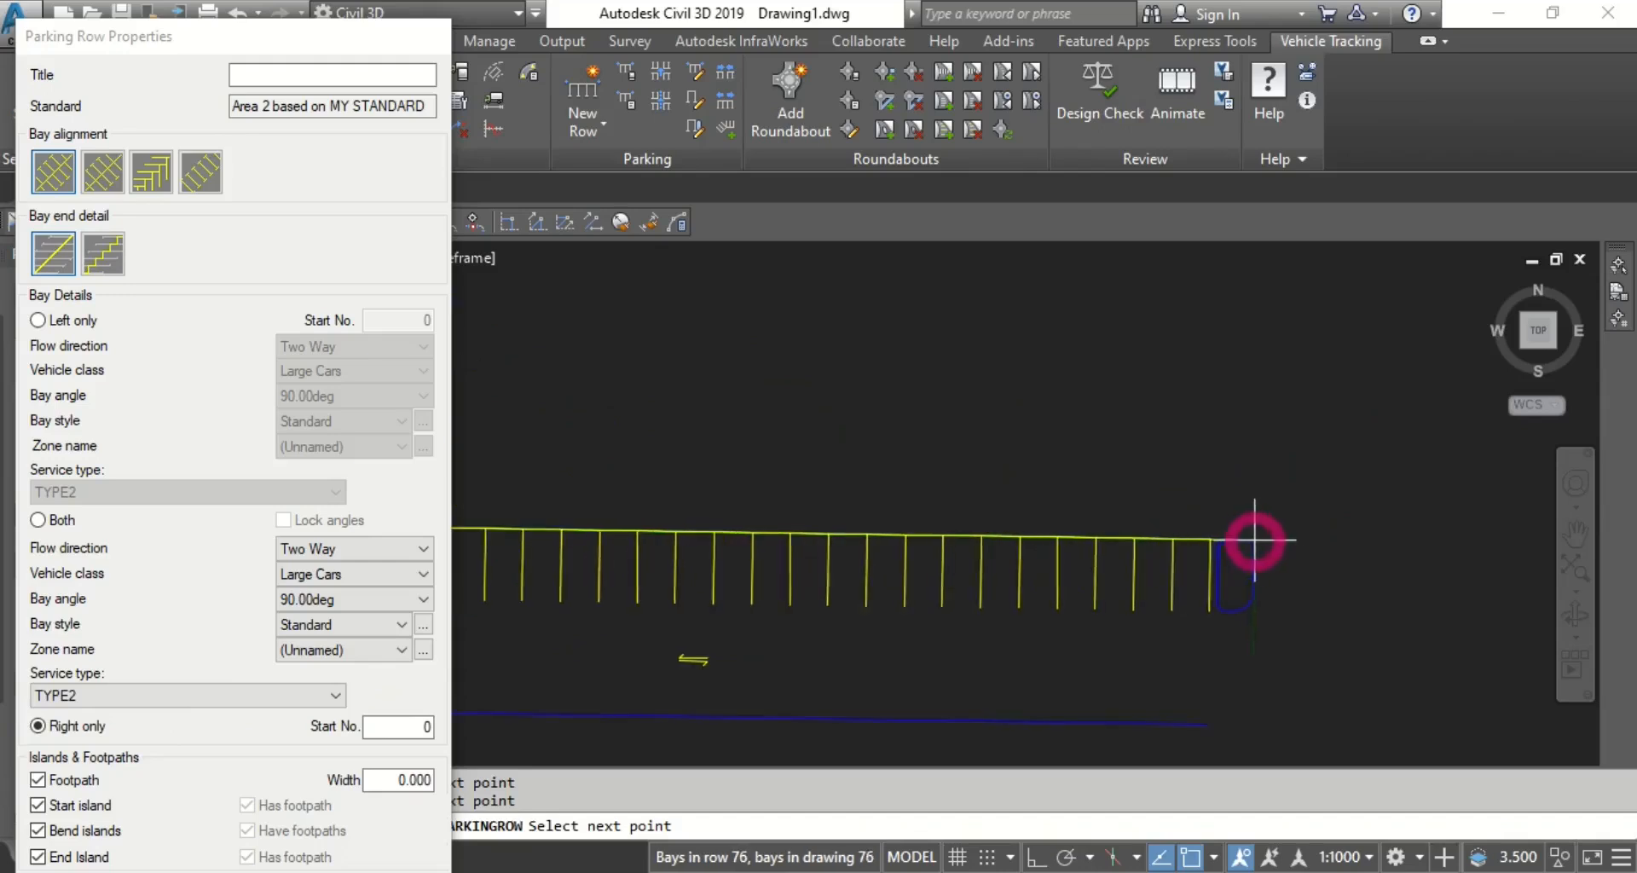
scroll(1381, 522, down, 2)
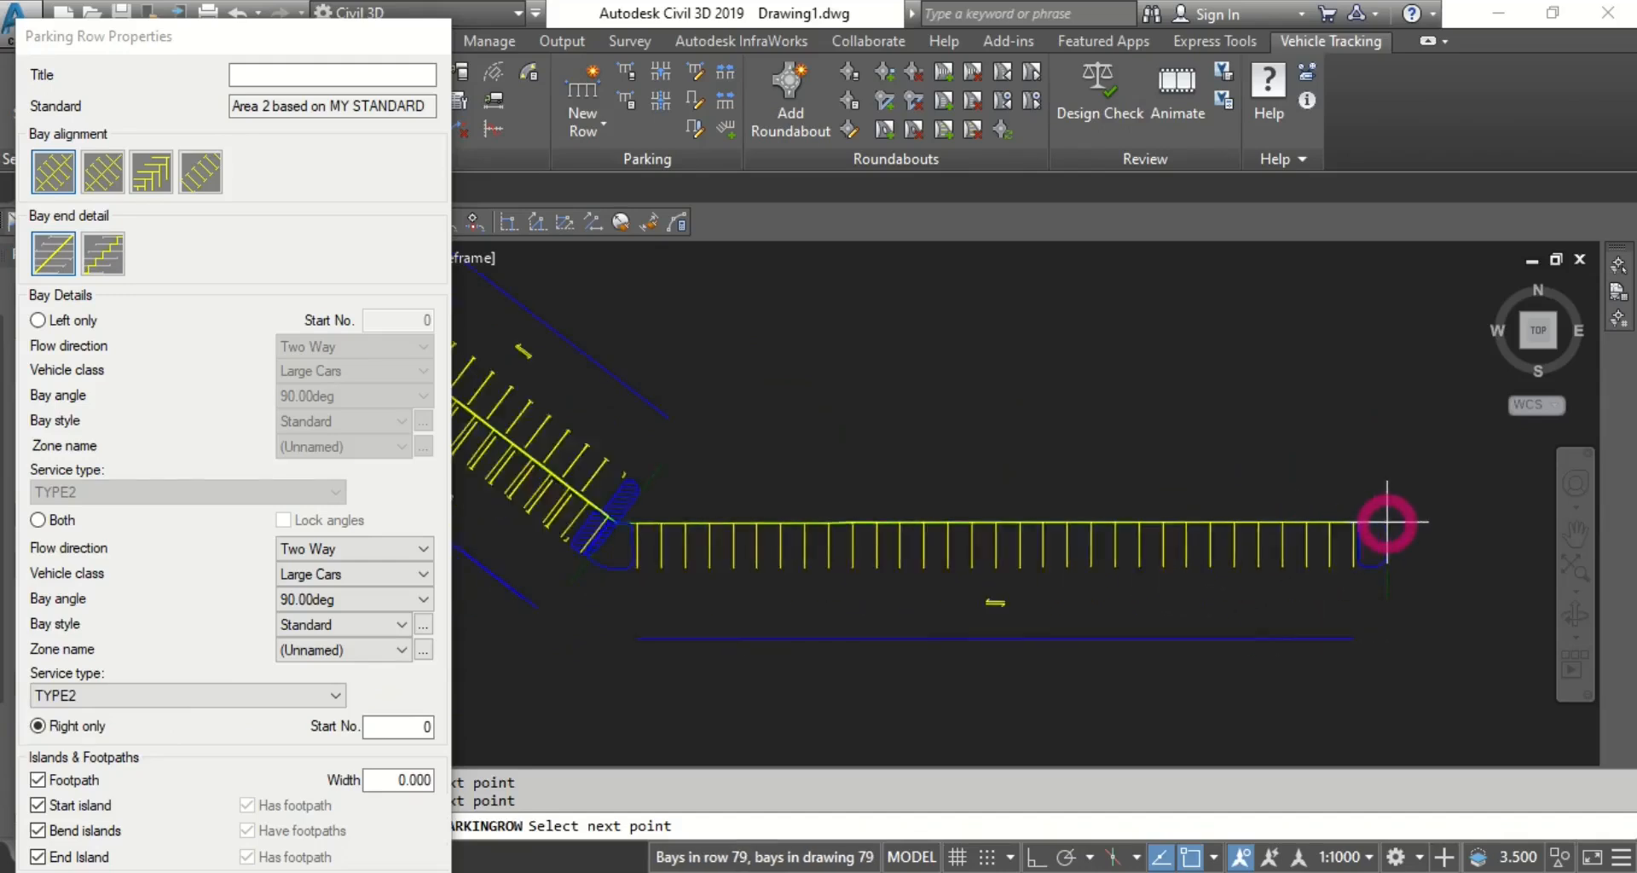
Add a final horizontal segment with bays on both sides and end the parking row.
click(37, 520)
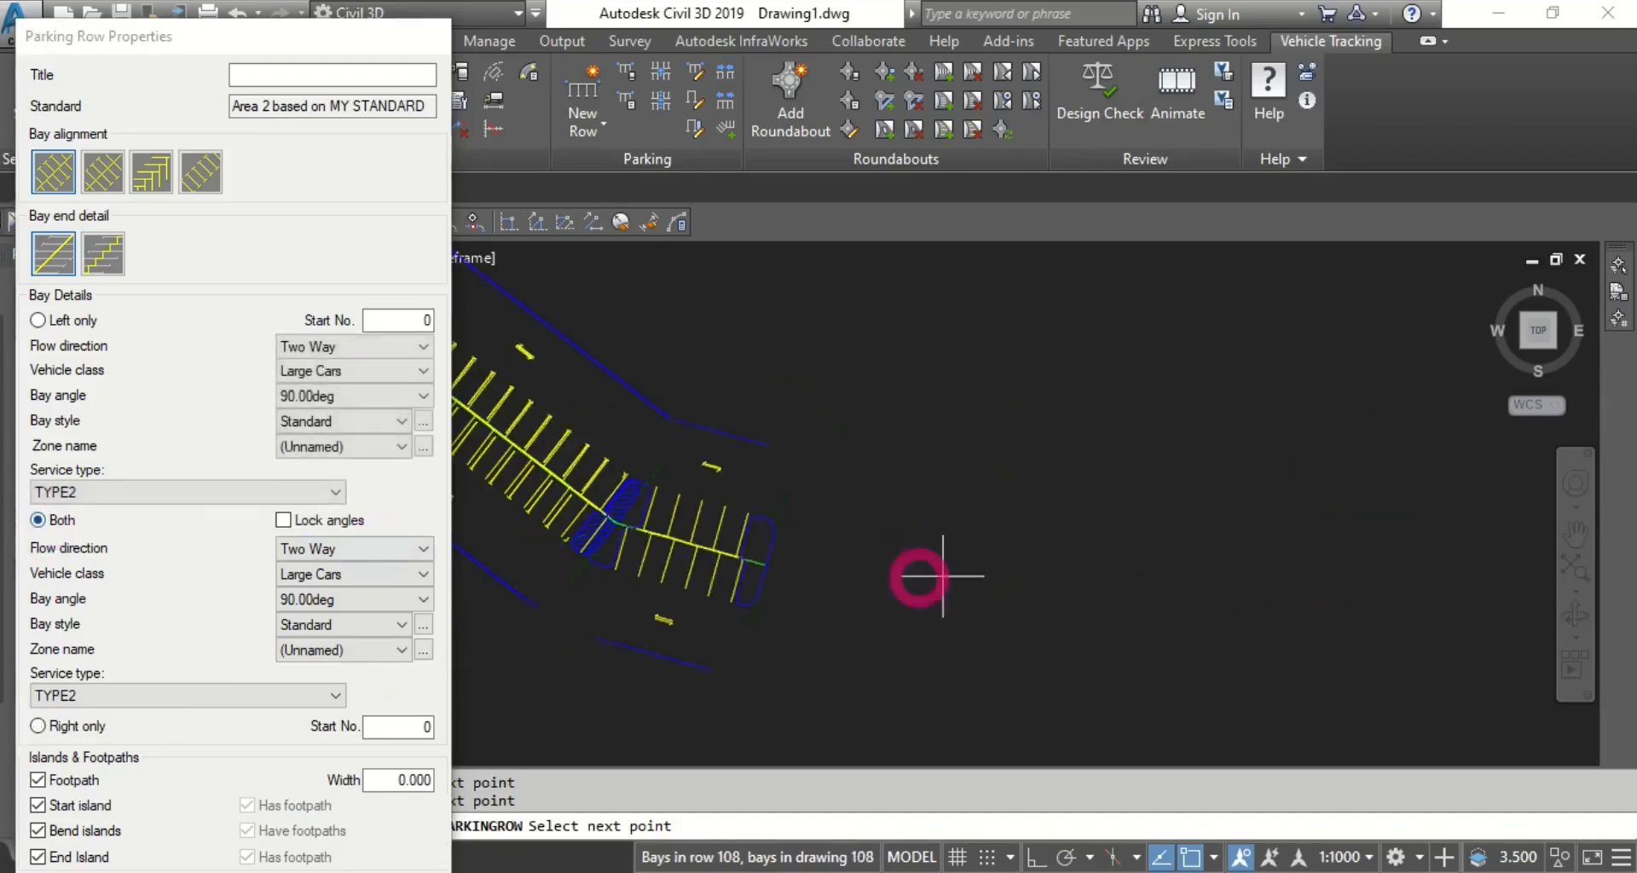
scroll(1226, 519, up, 3)
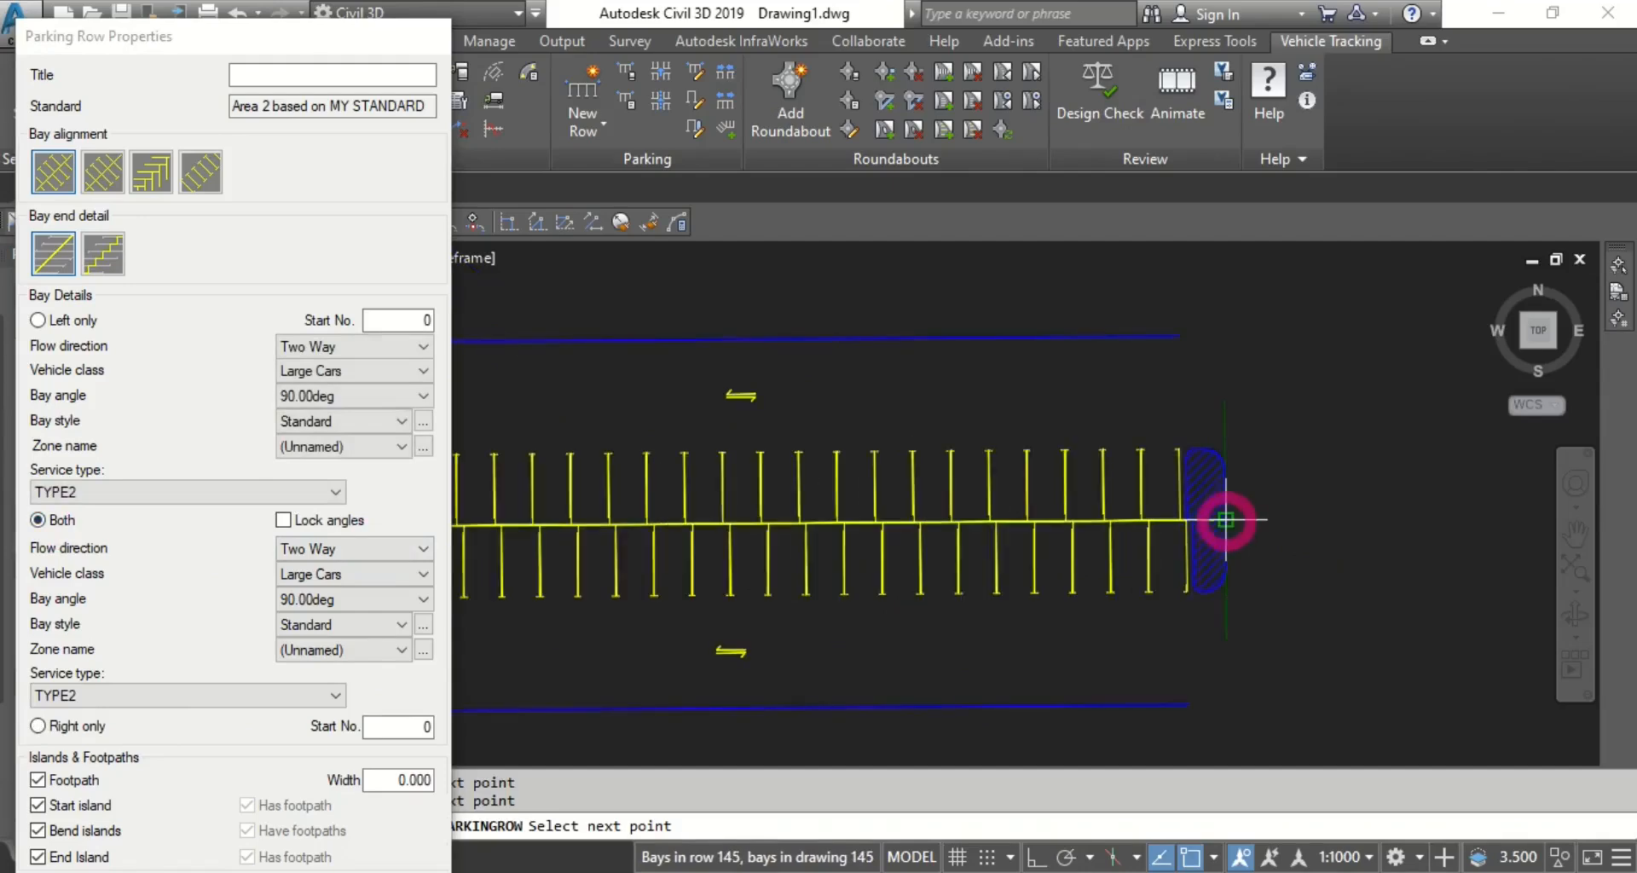
scroll(1225, 520, down, 3)
key(Escape)
Delete the whole zigzag parking row from the drawing.
click(1257, 384)
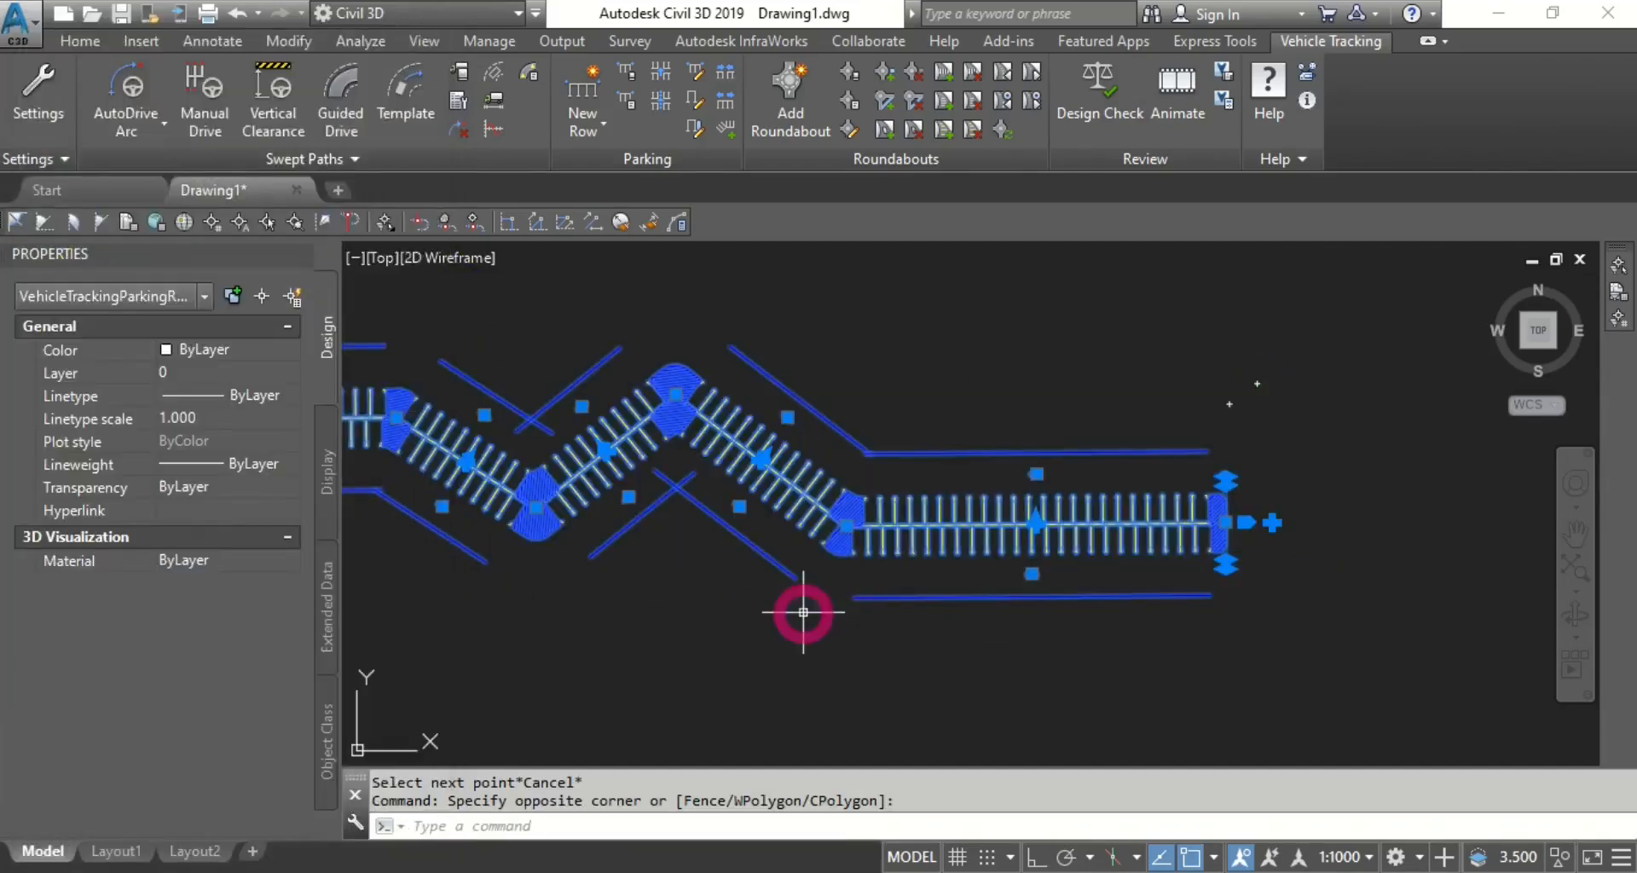
key(Delete)
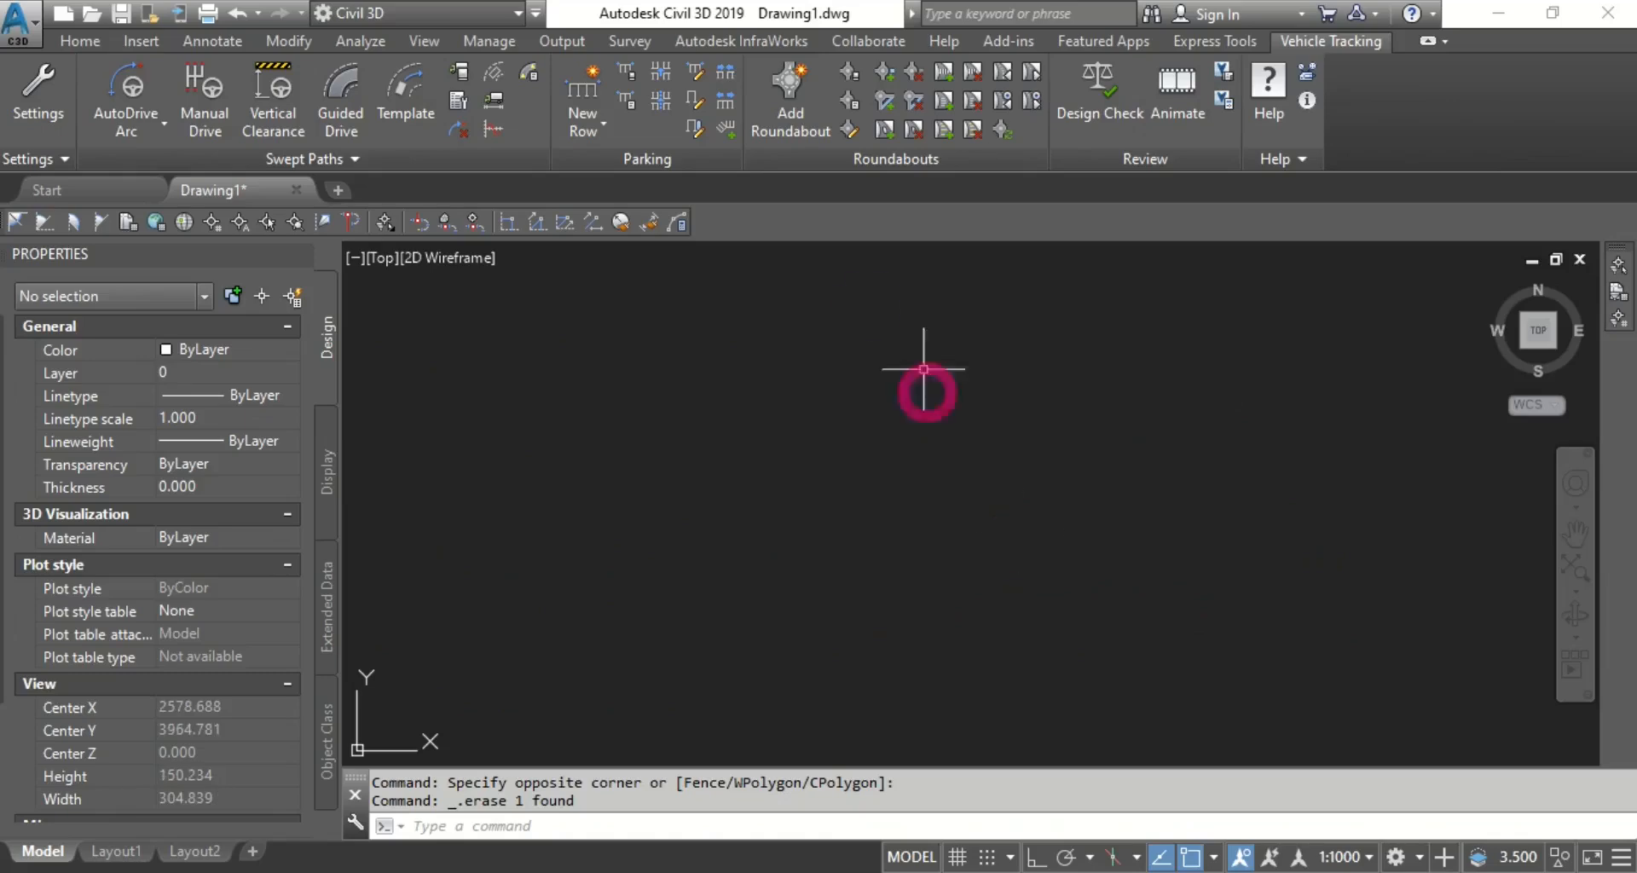
Start a new parking row with bays on both sides, placing its start point and previewing a horizontal first segment.
click(578, 85)
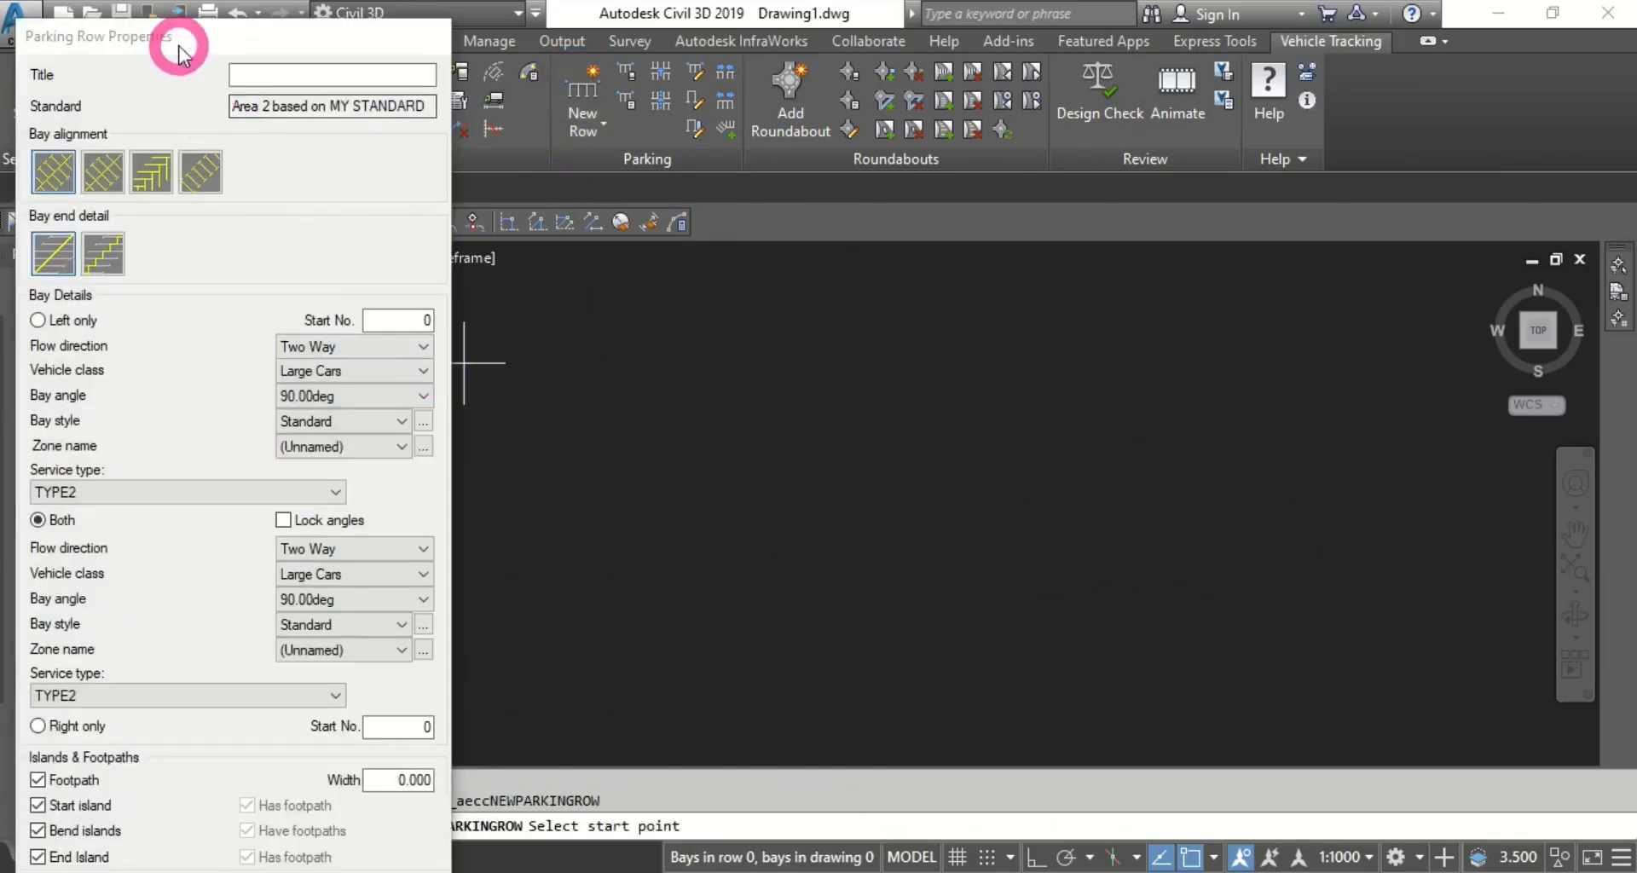
drag(154, 33, 164, 52)
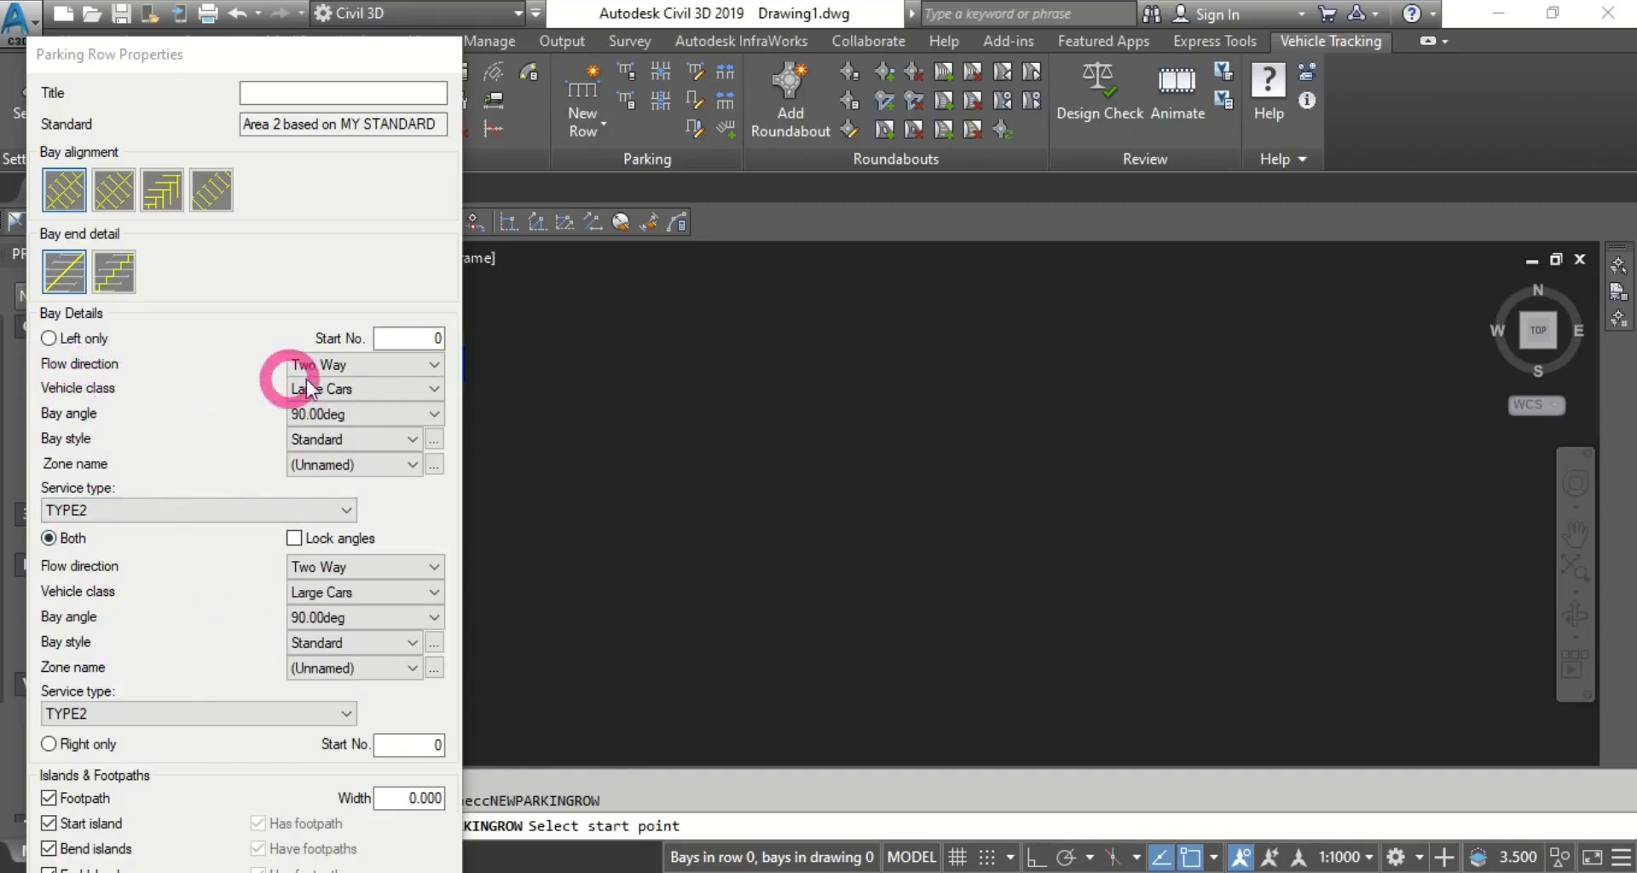
click(519, 469)
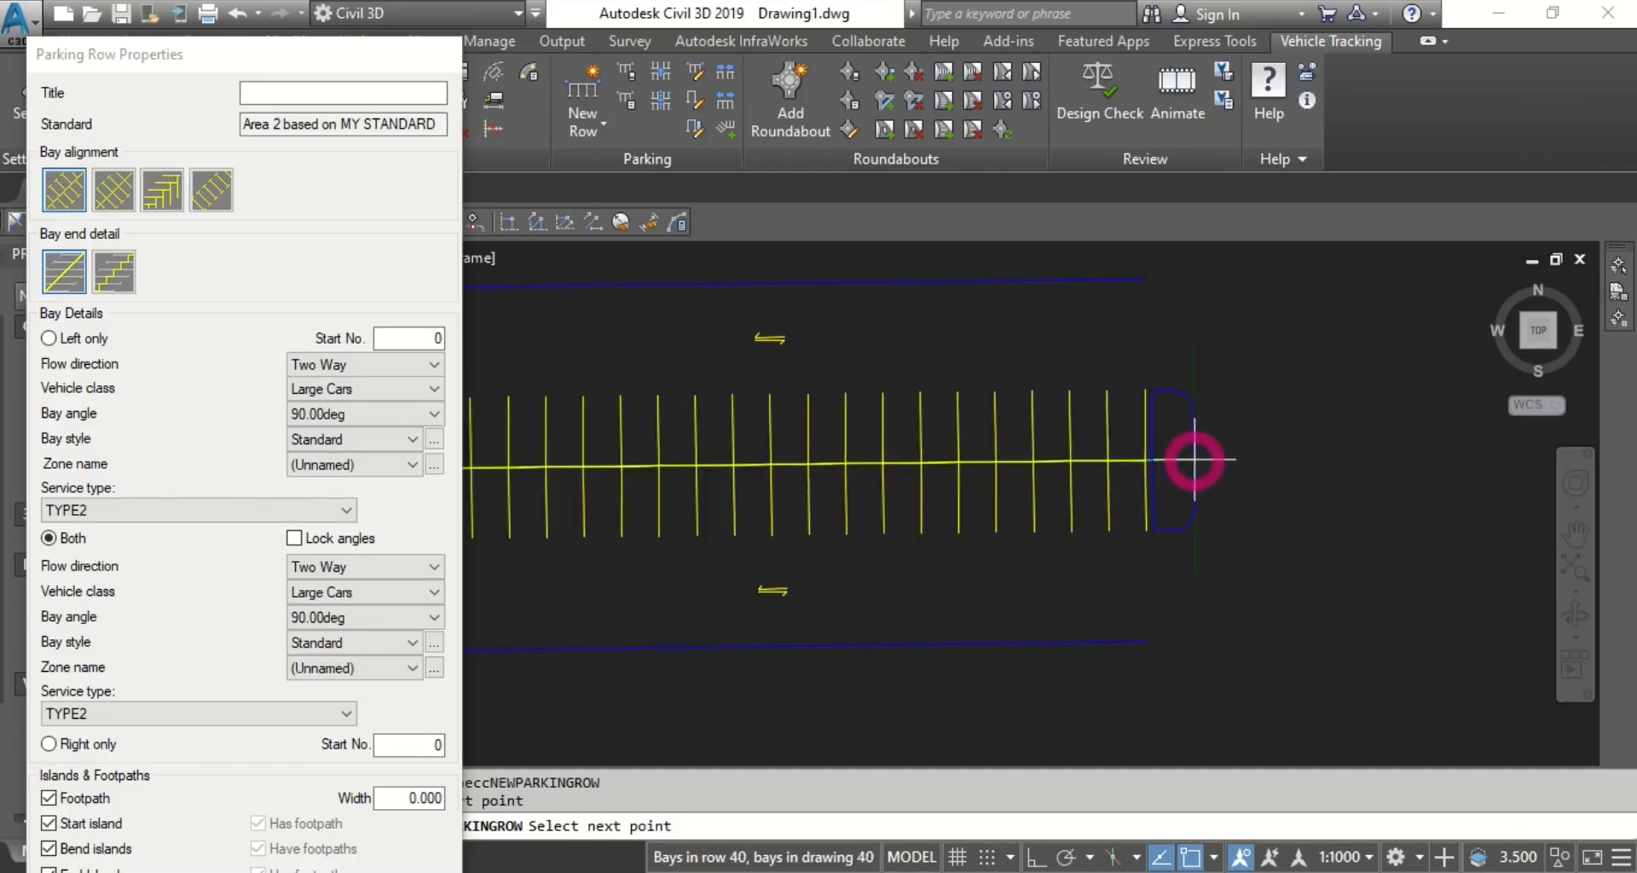
scroll(1236, 463, down, 3)
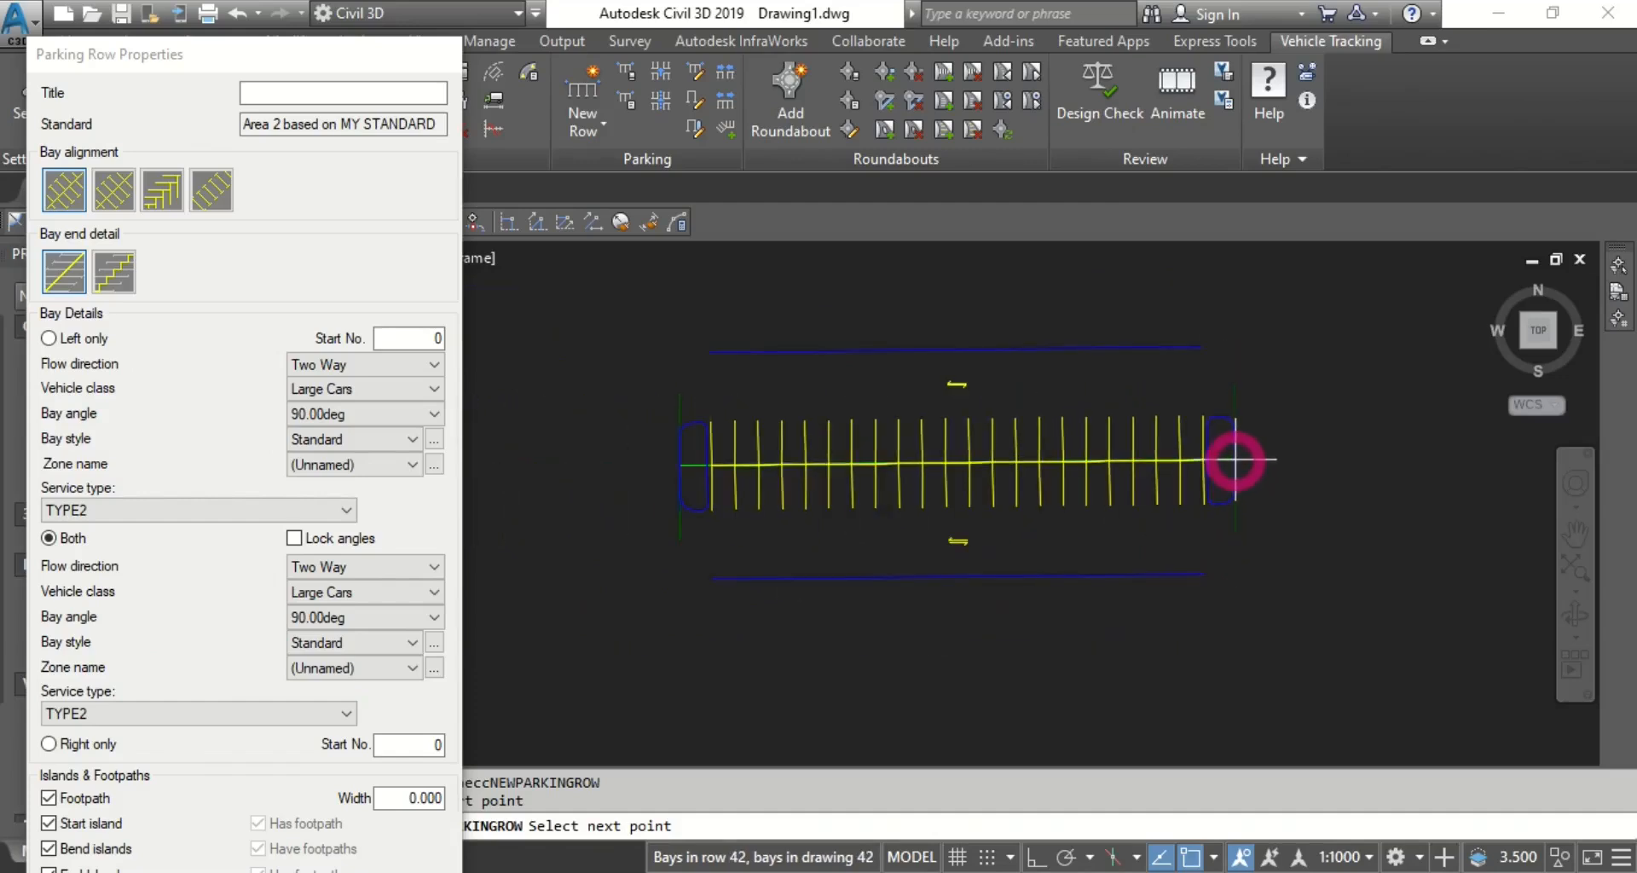
Preview the left bays' flow direction as Start to End, then set it to End to Start, keeping the Large Cars vehicle class.
click(434, 365)
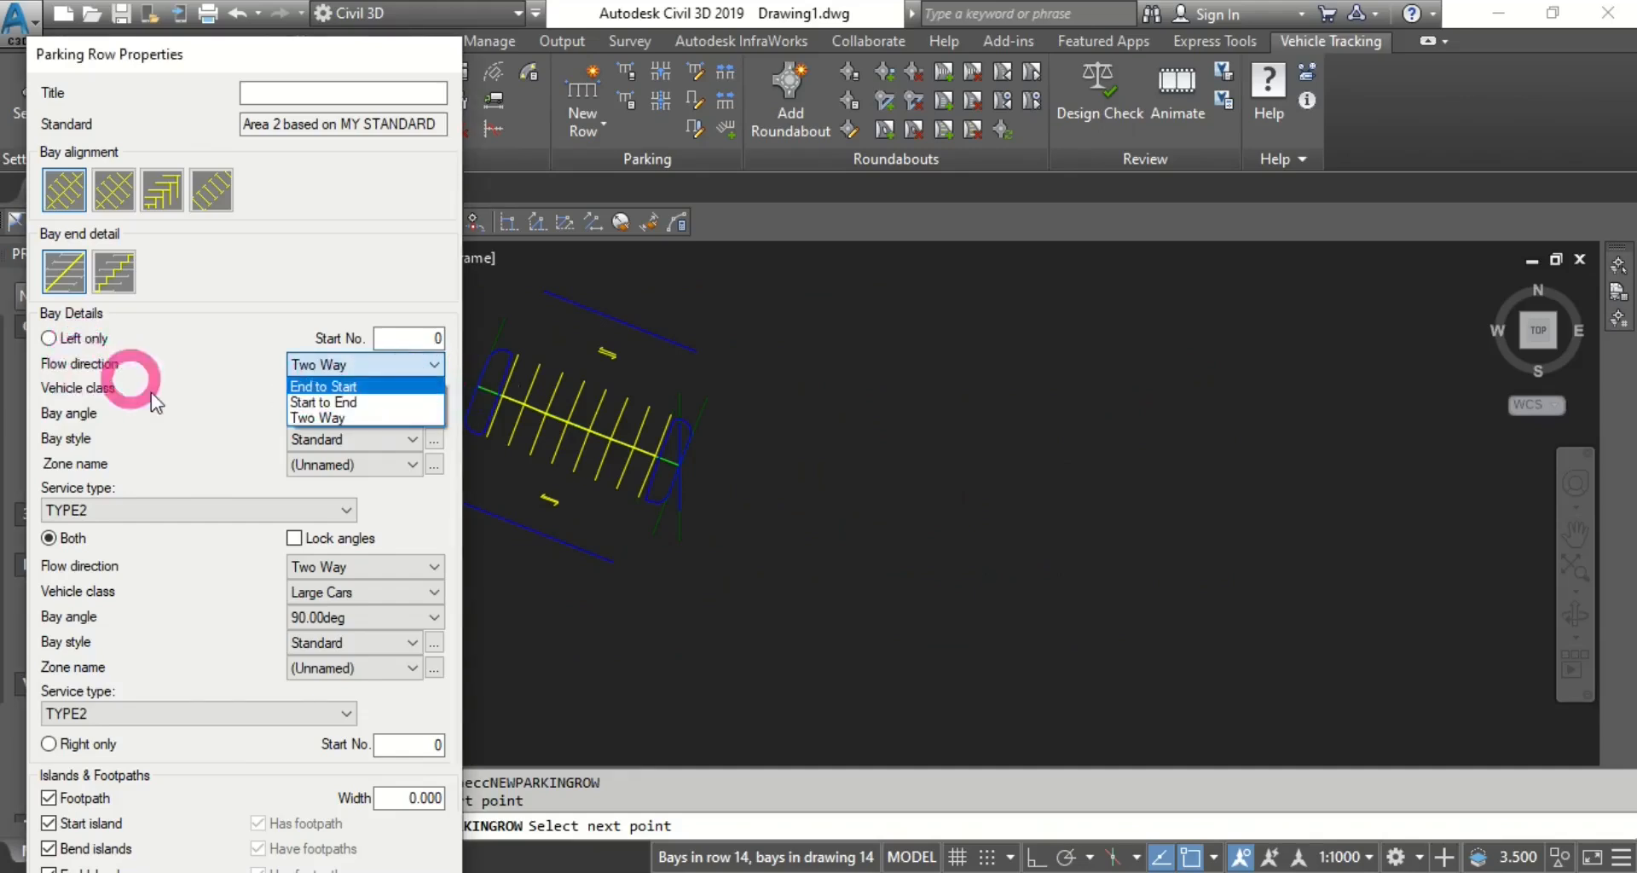
click(306, 402)
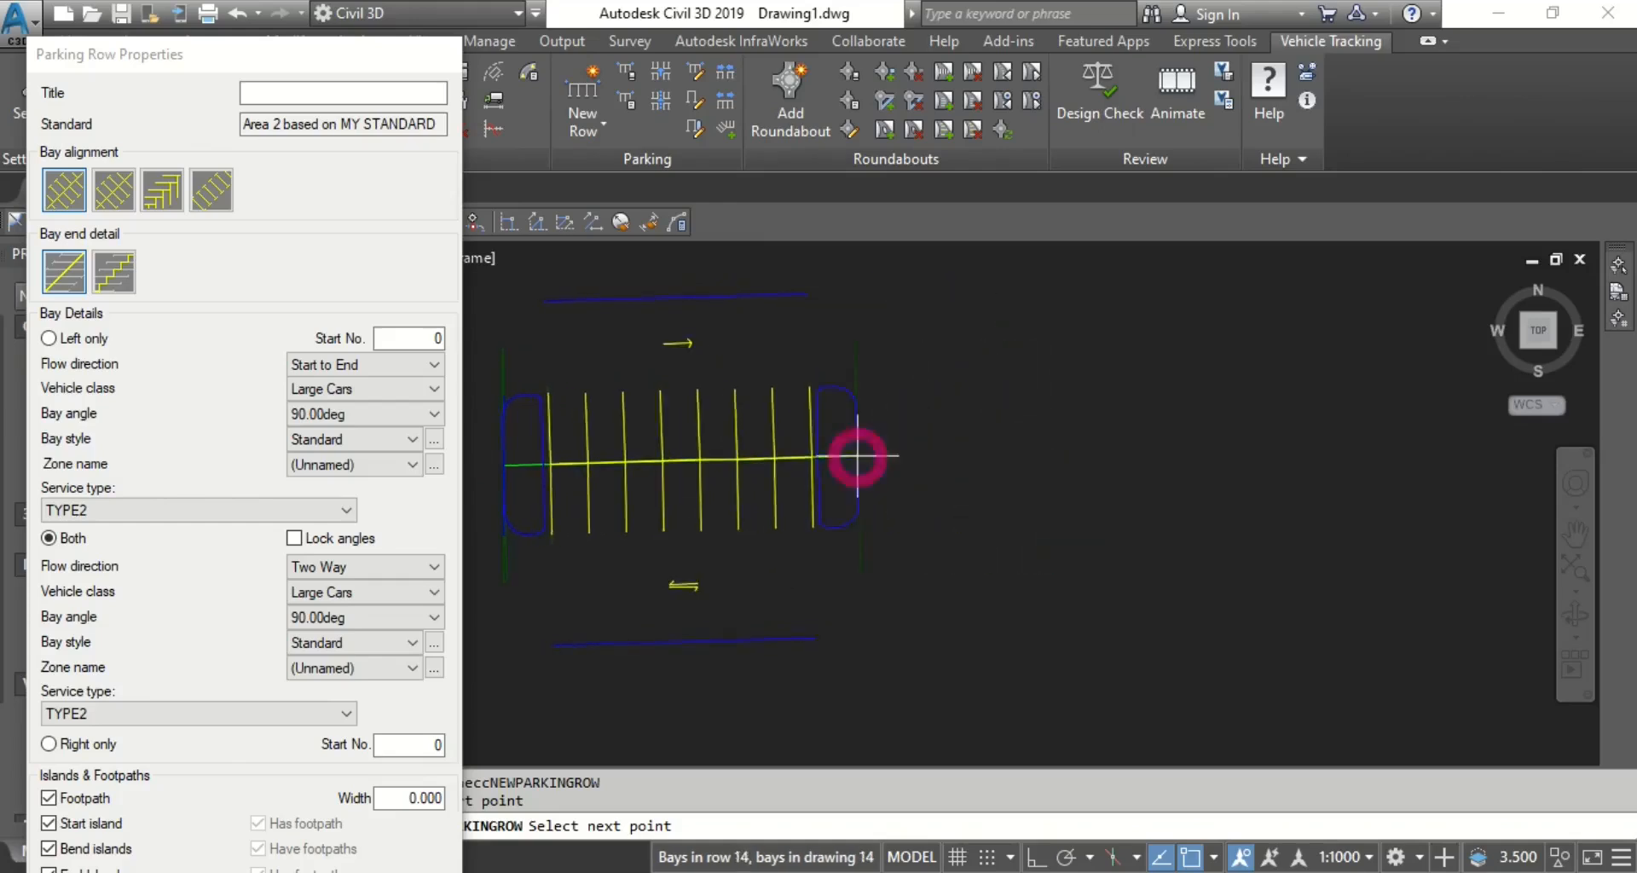
click(380, 365)
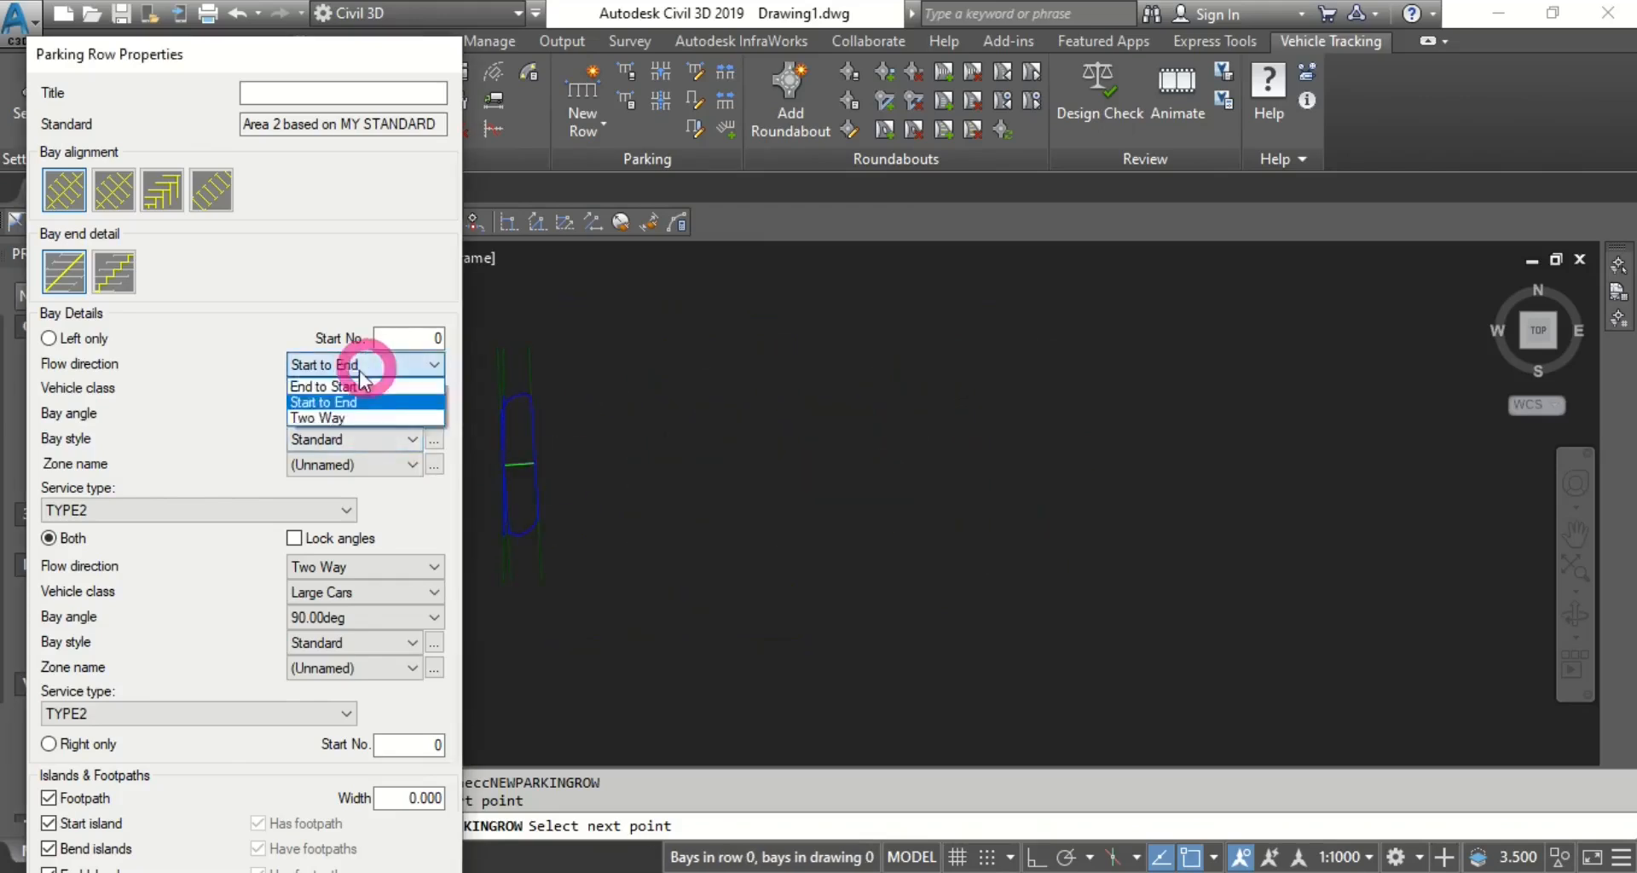
click(316, 388)
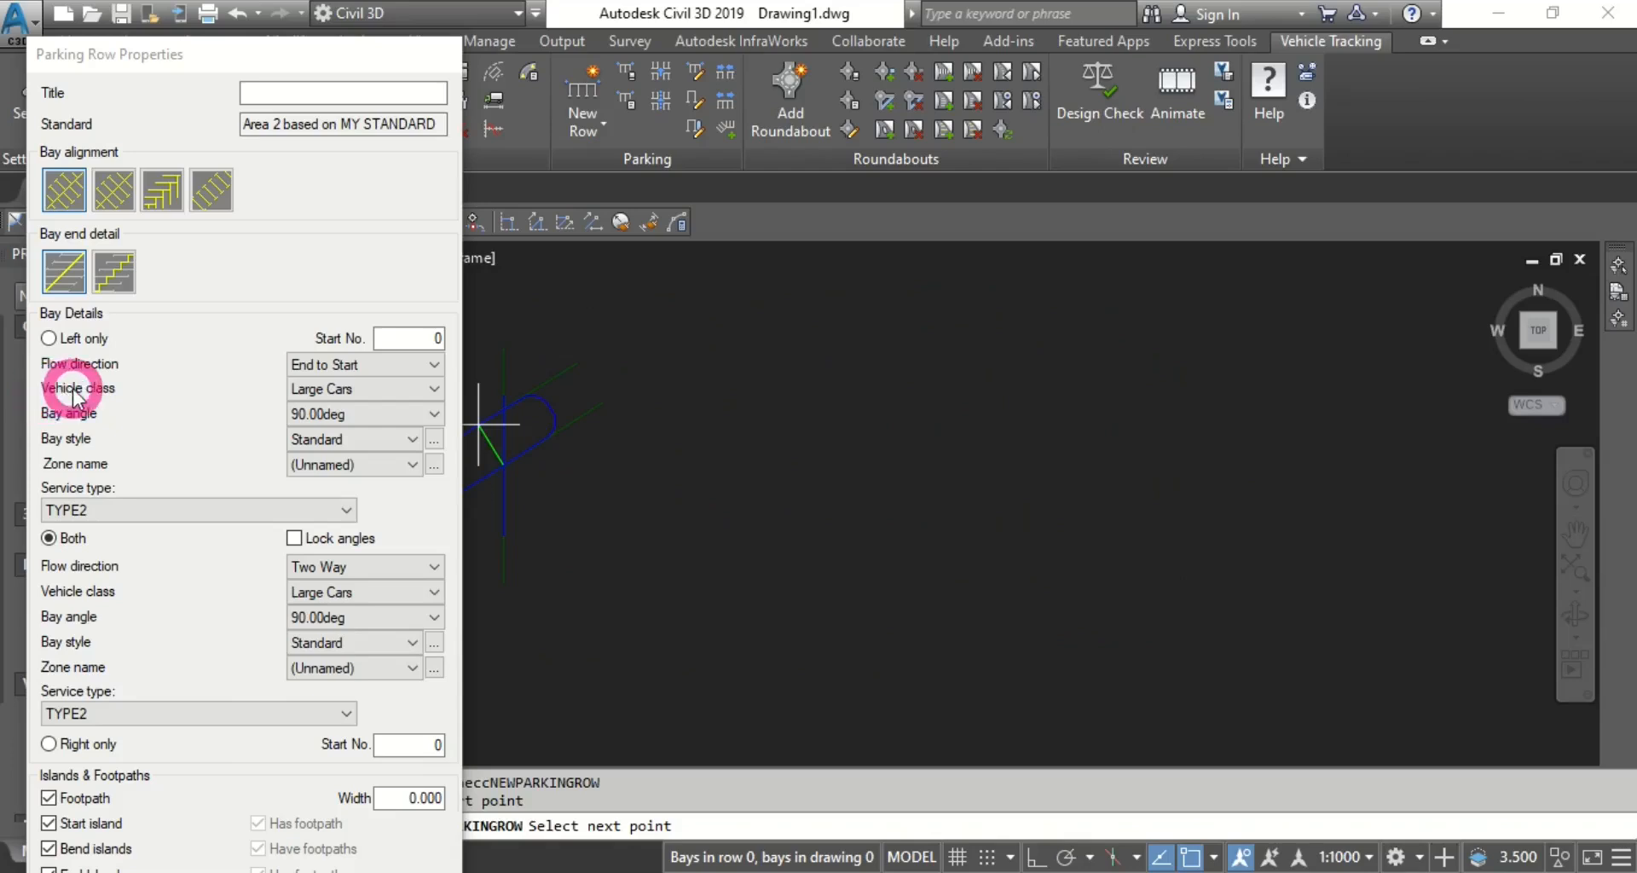
click(319, 391)
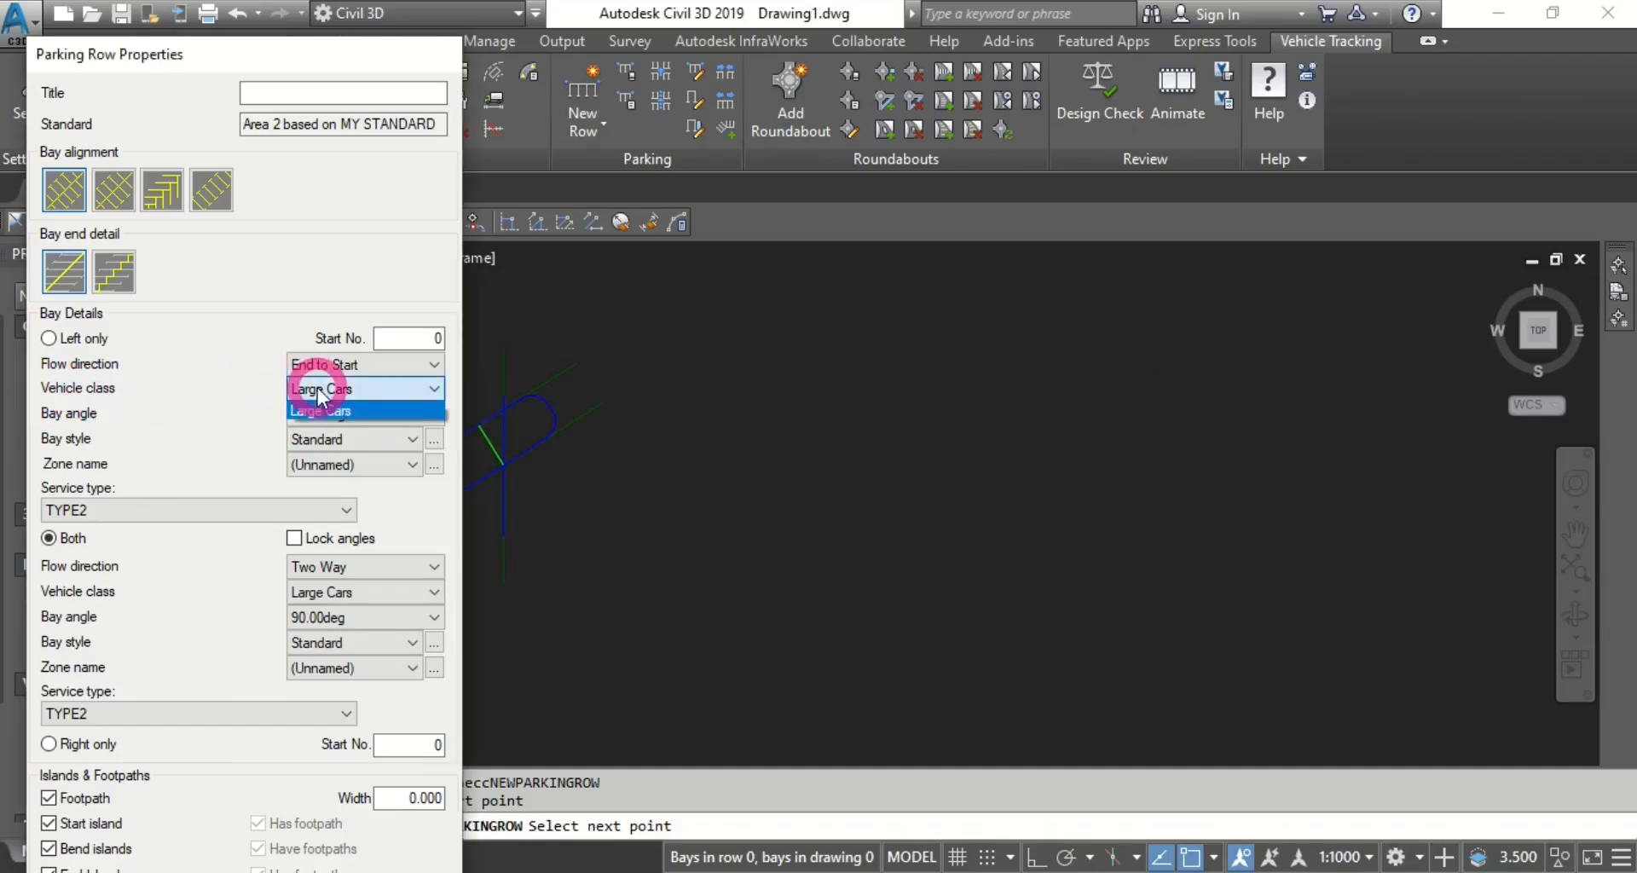
click(319, 392)
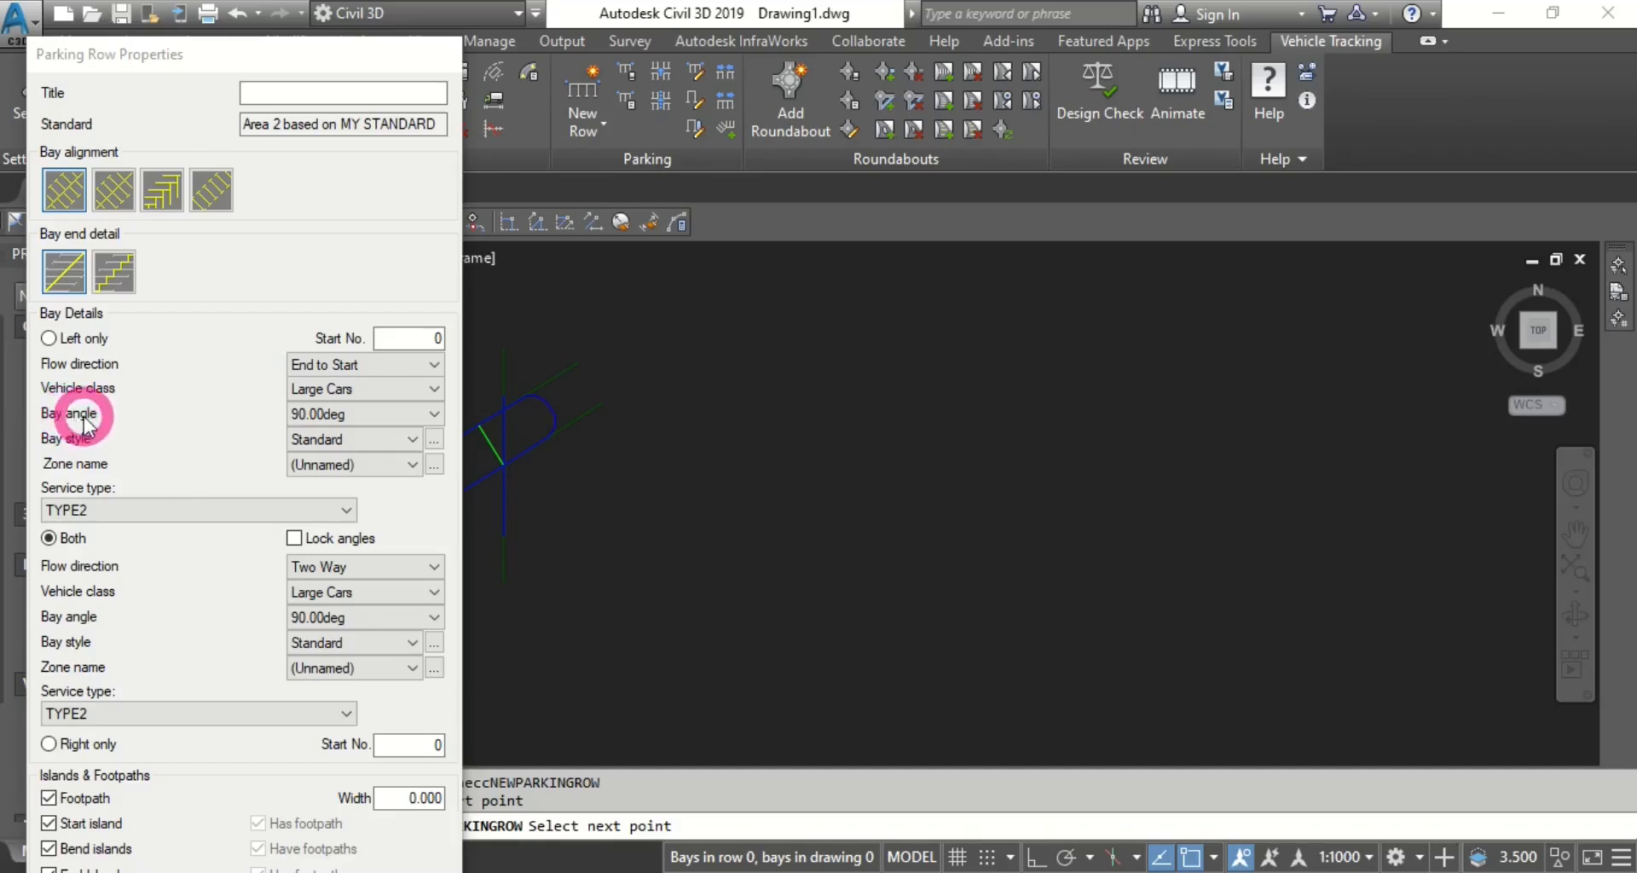
Set the left side's bay angle to 45.00deg and the right side's bay angle to 75.00deg.
click(300, 418)
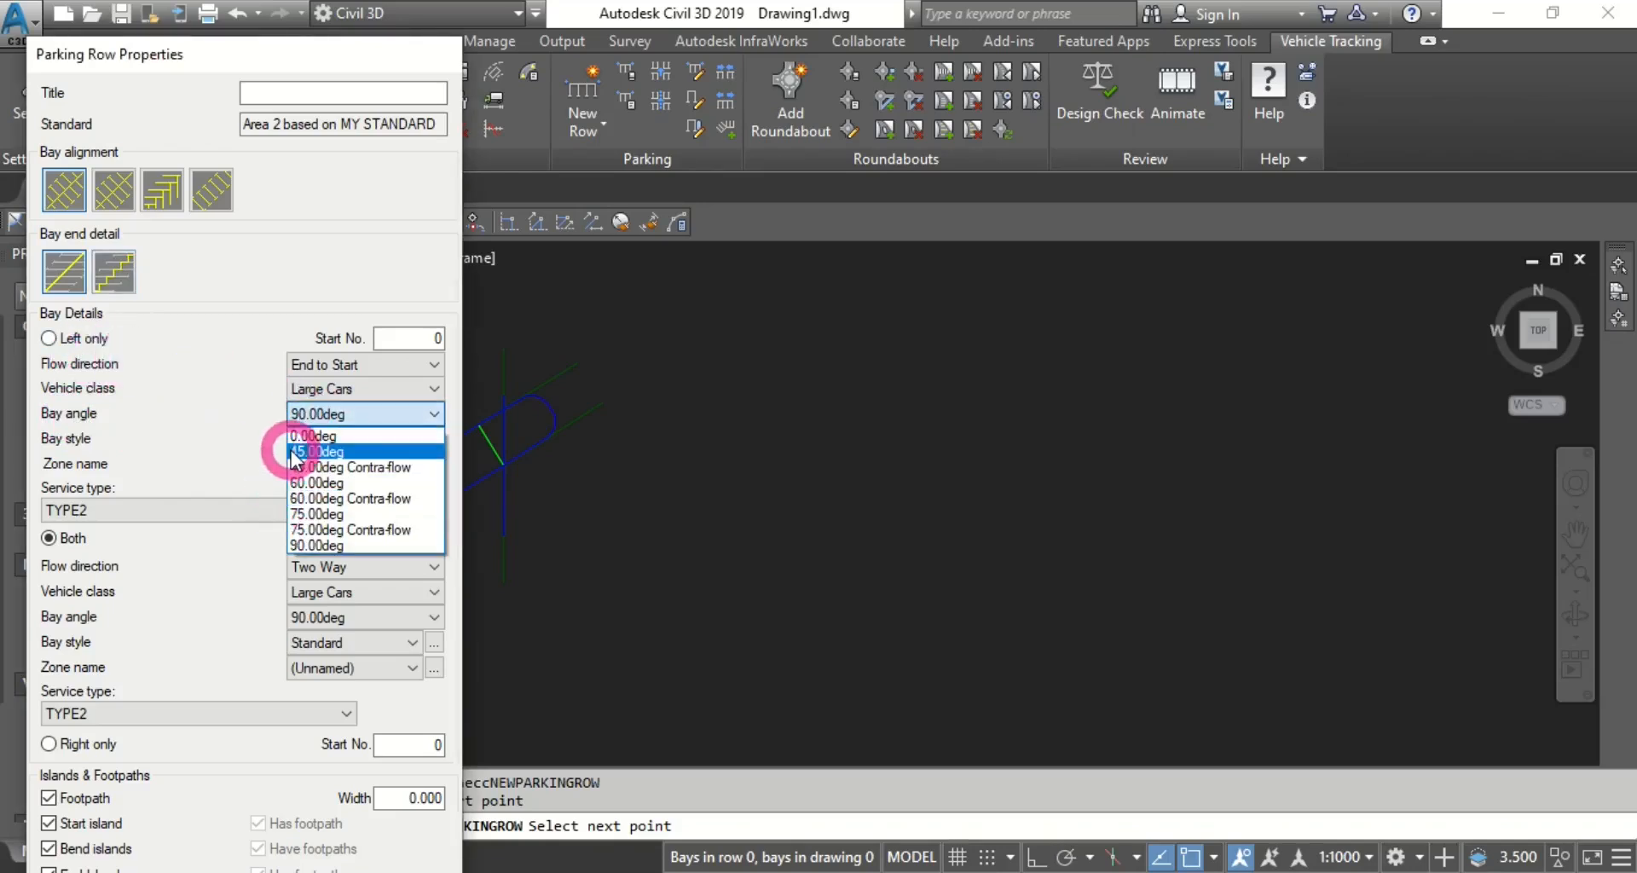
click(298, 451)
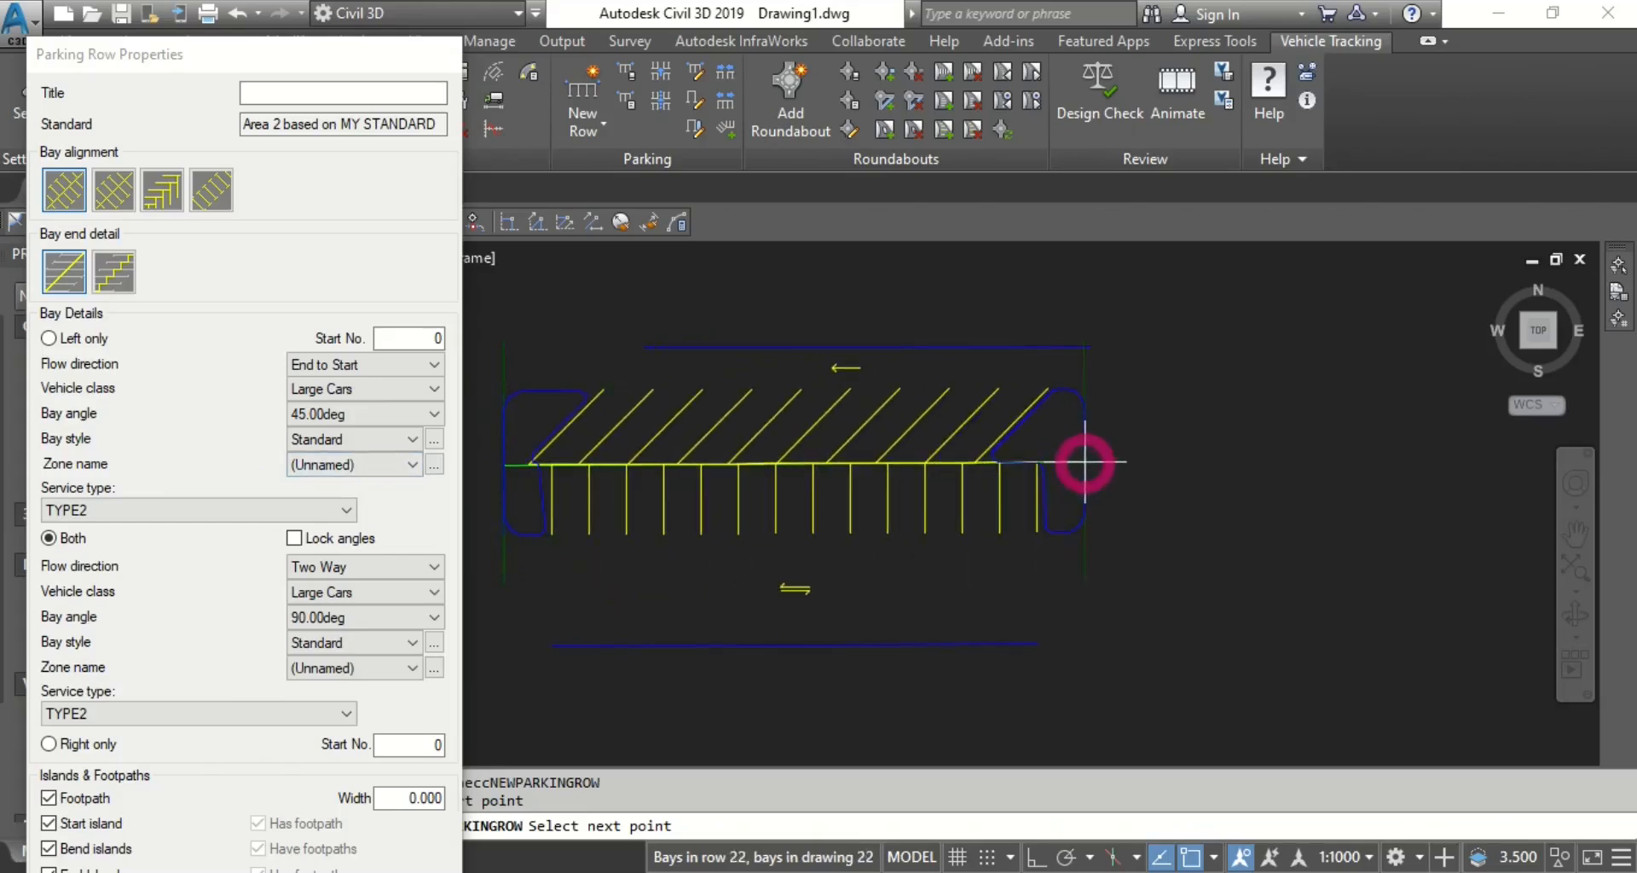
click(355, 615)
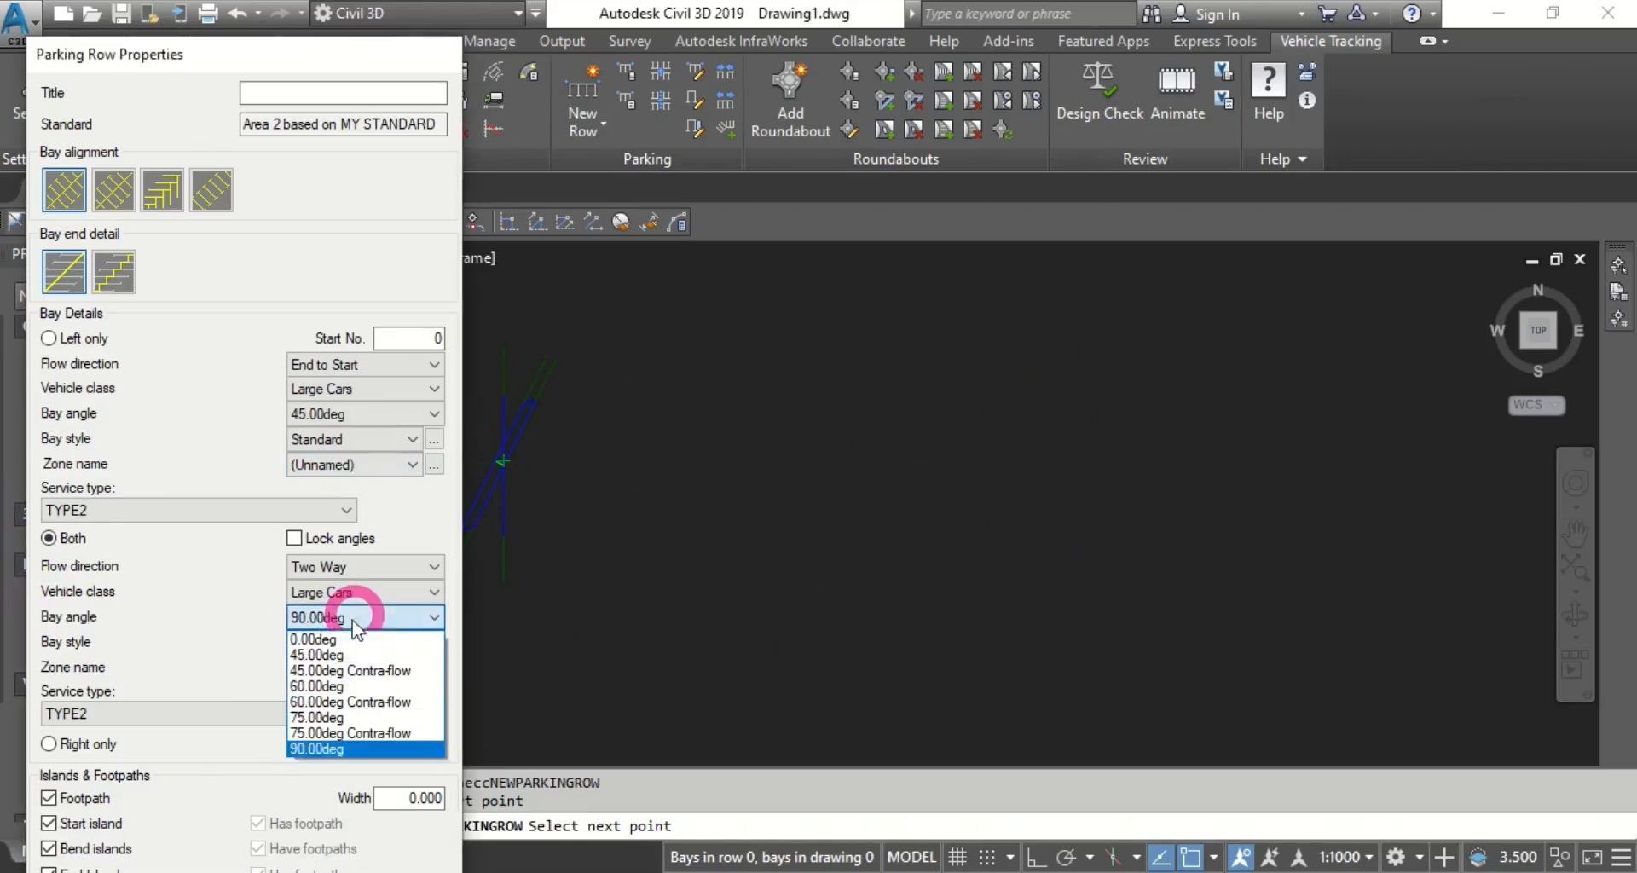
click(318, 719)
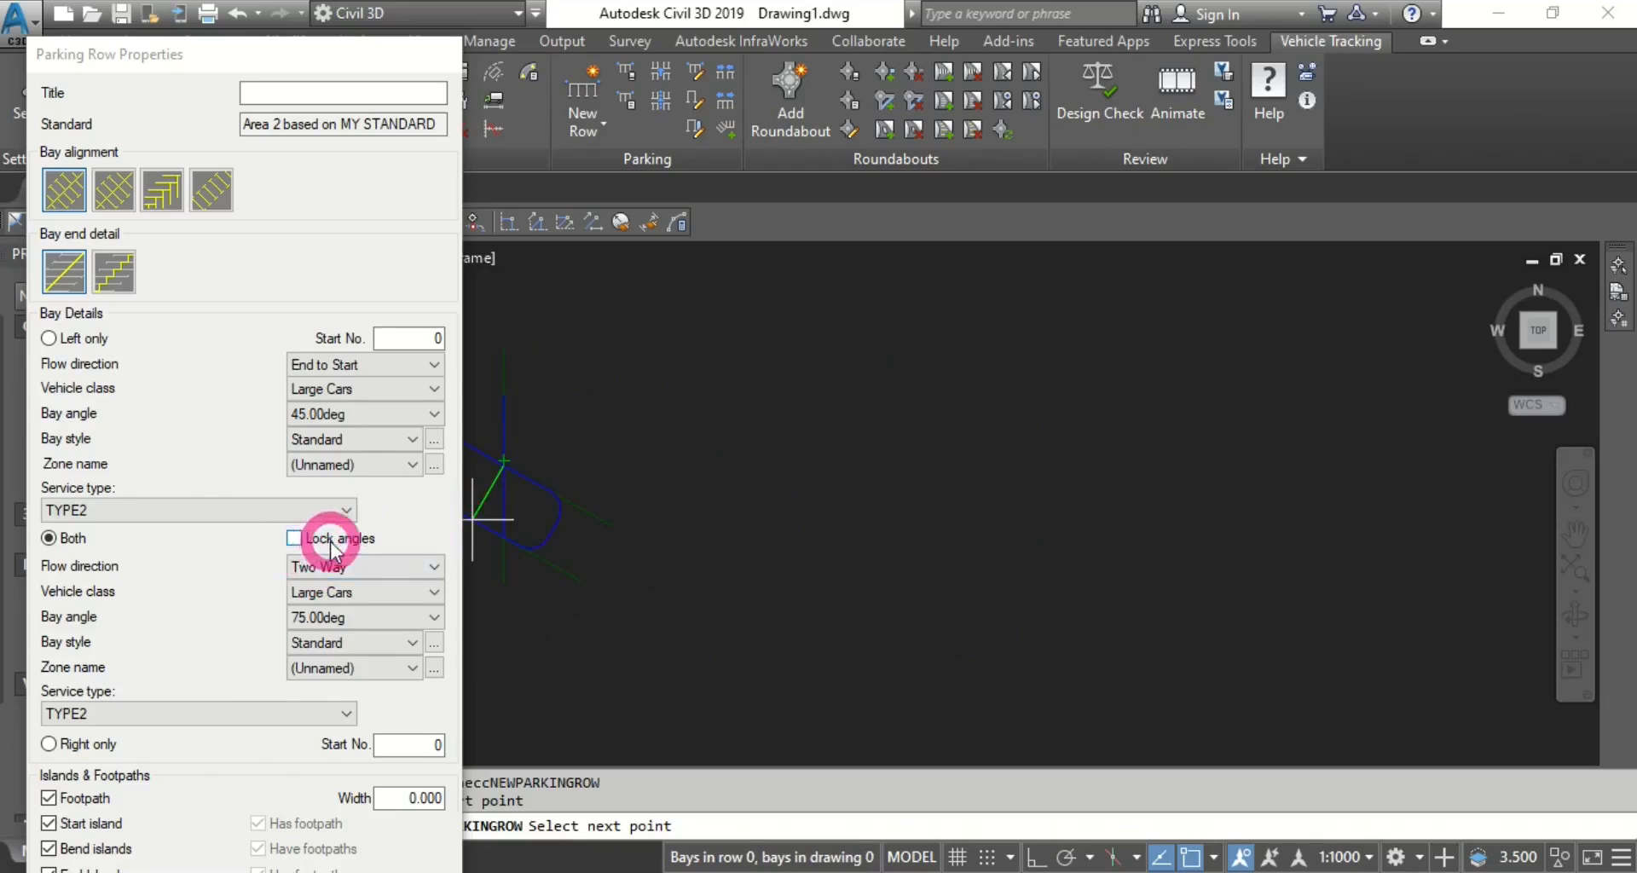
Lock the bay angles, preview the row at 45.00deg Contra-flow, and set the left bay angle back to 45.00deg.
click(294, 538)
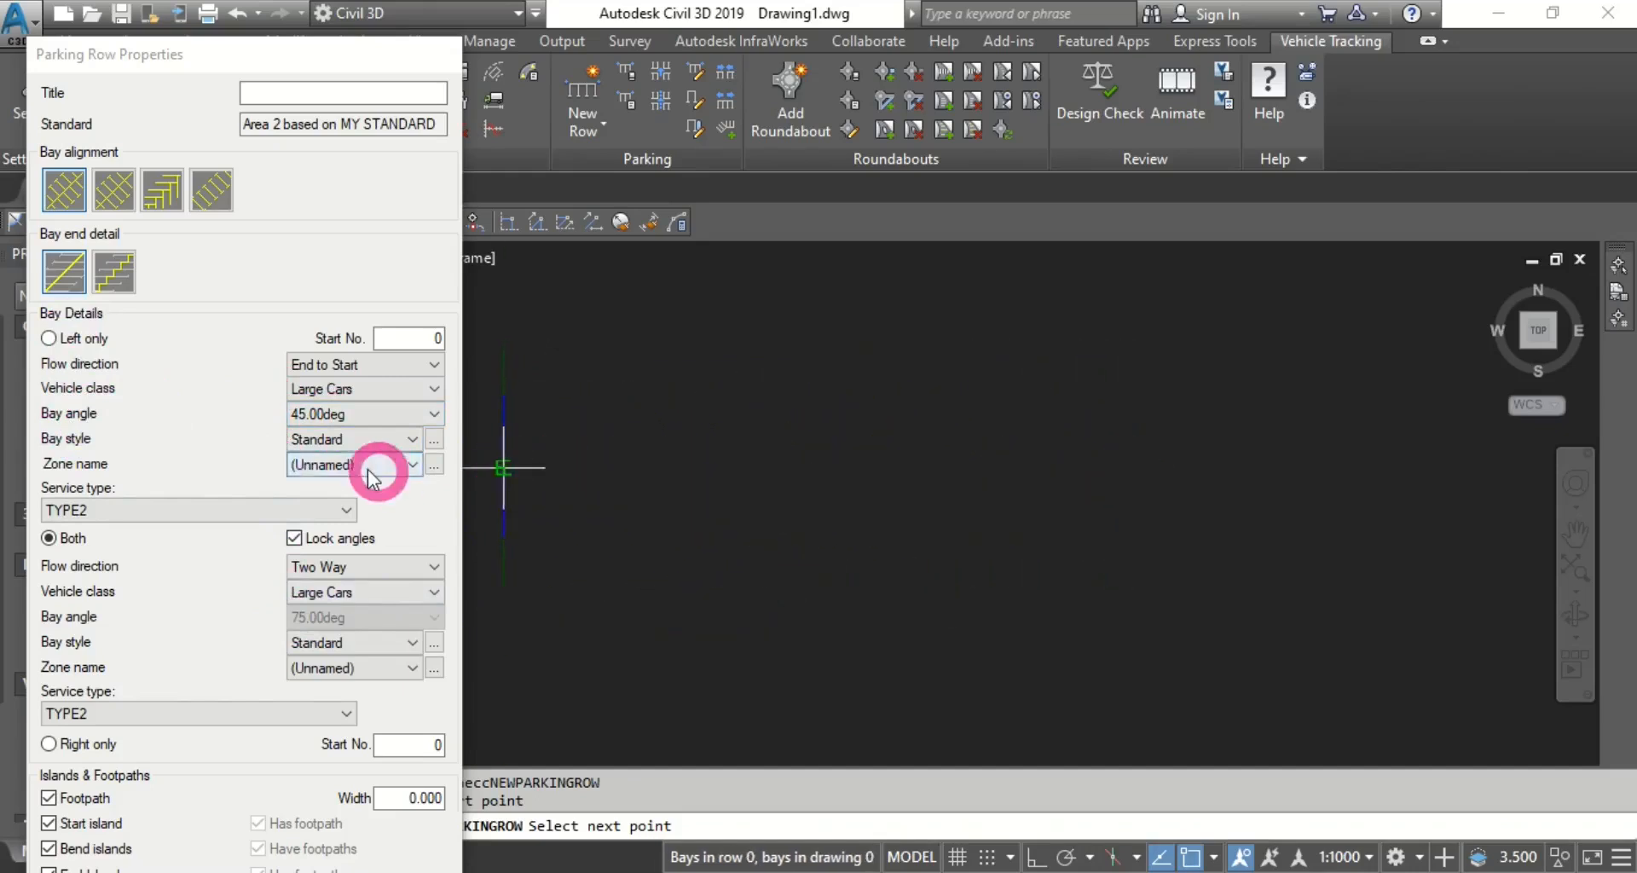
click(300, 415)
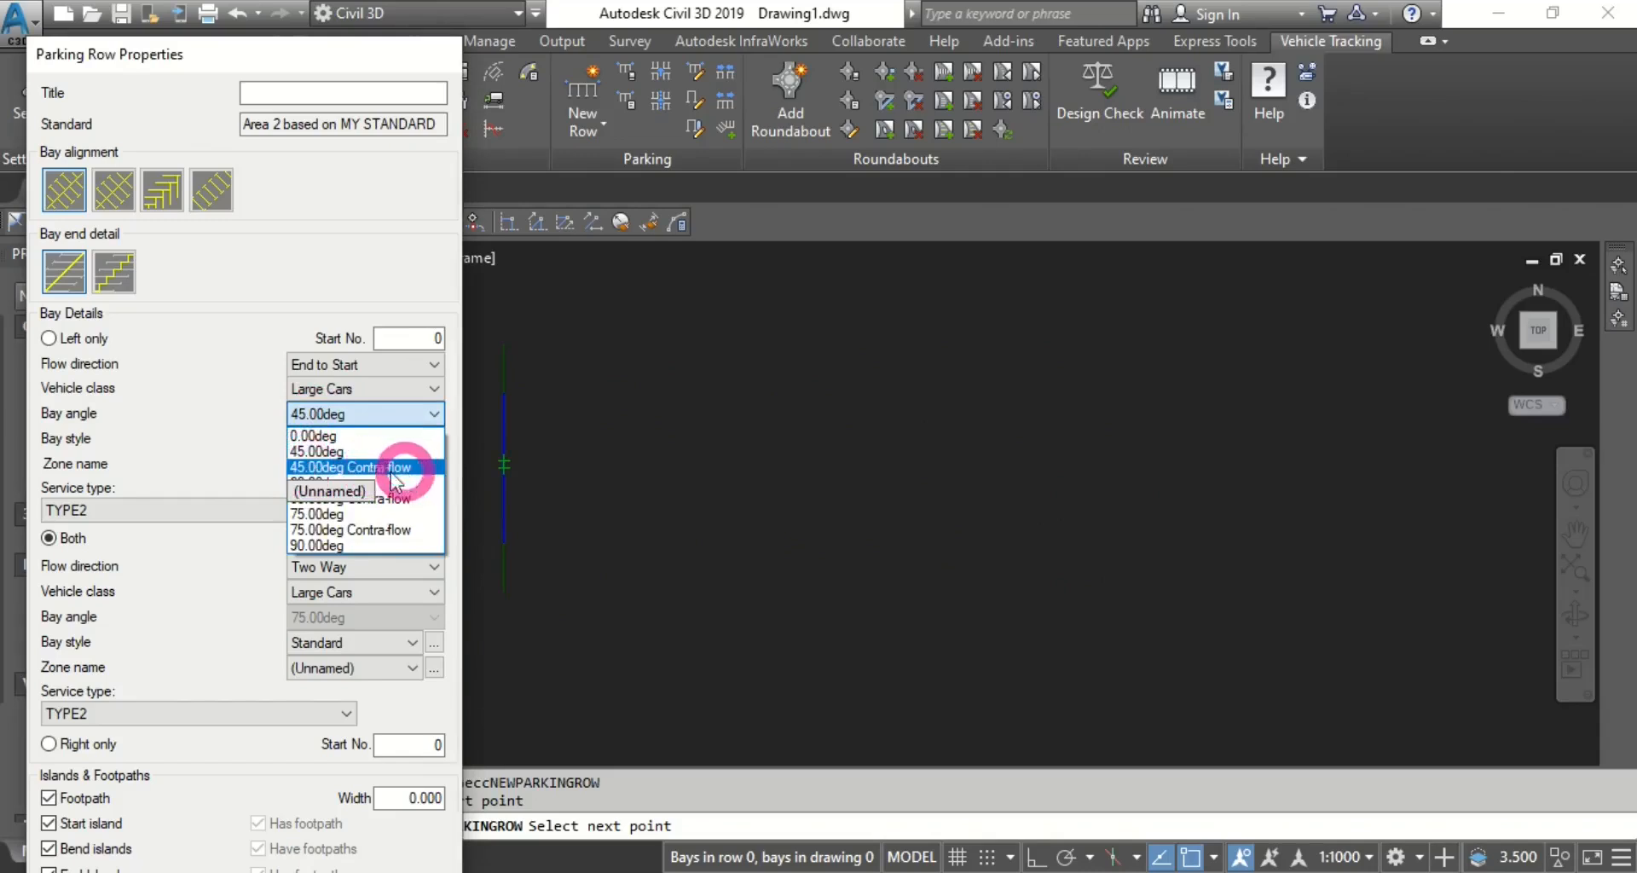
click(330, 468)
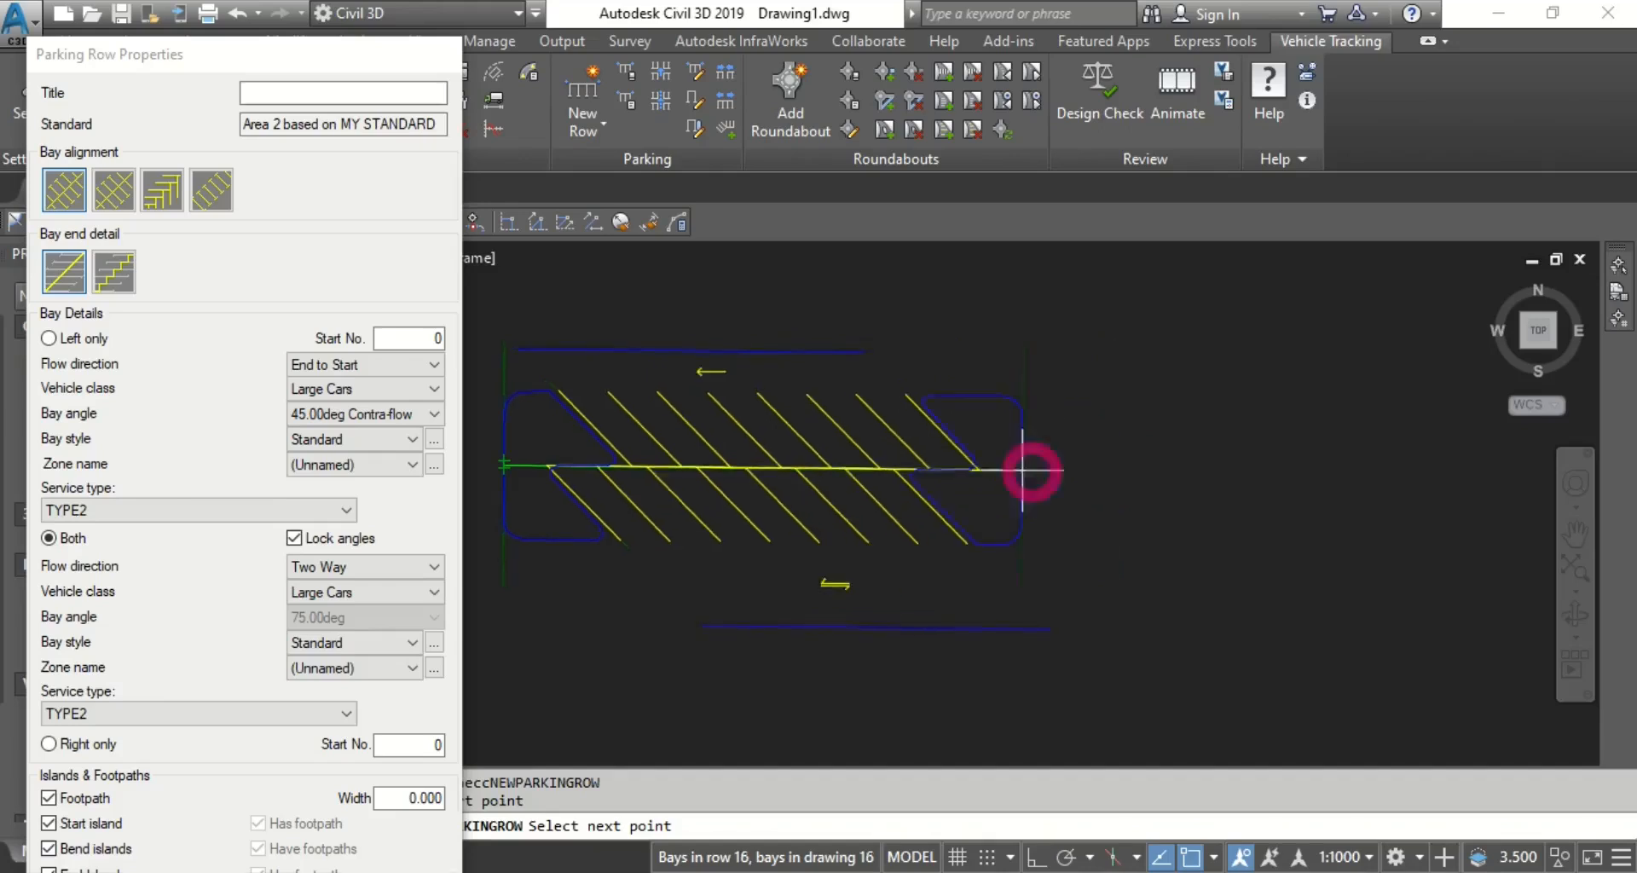
click(434, 413)
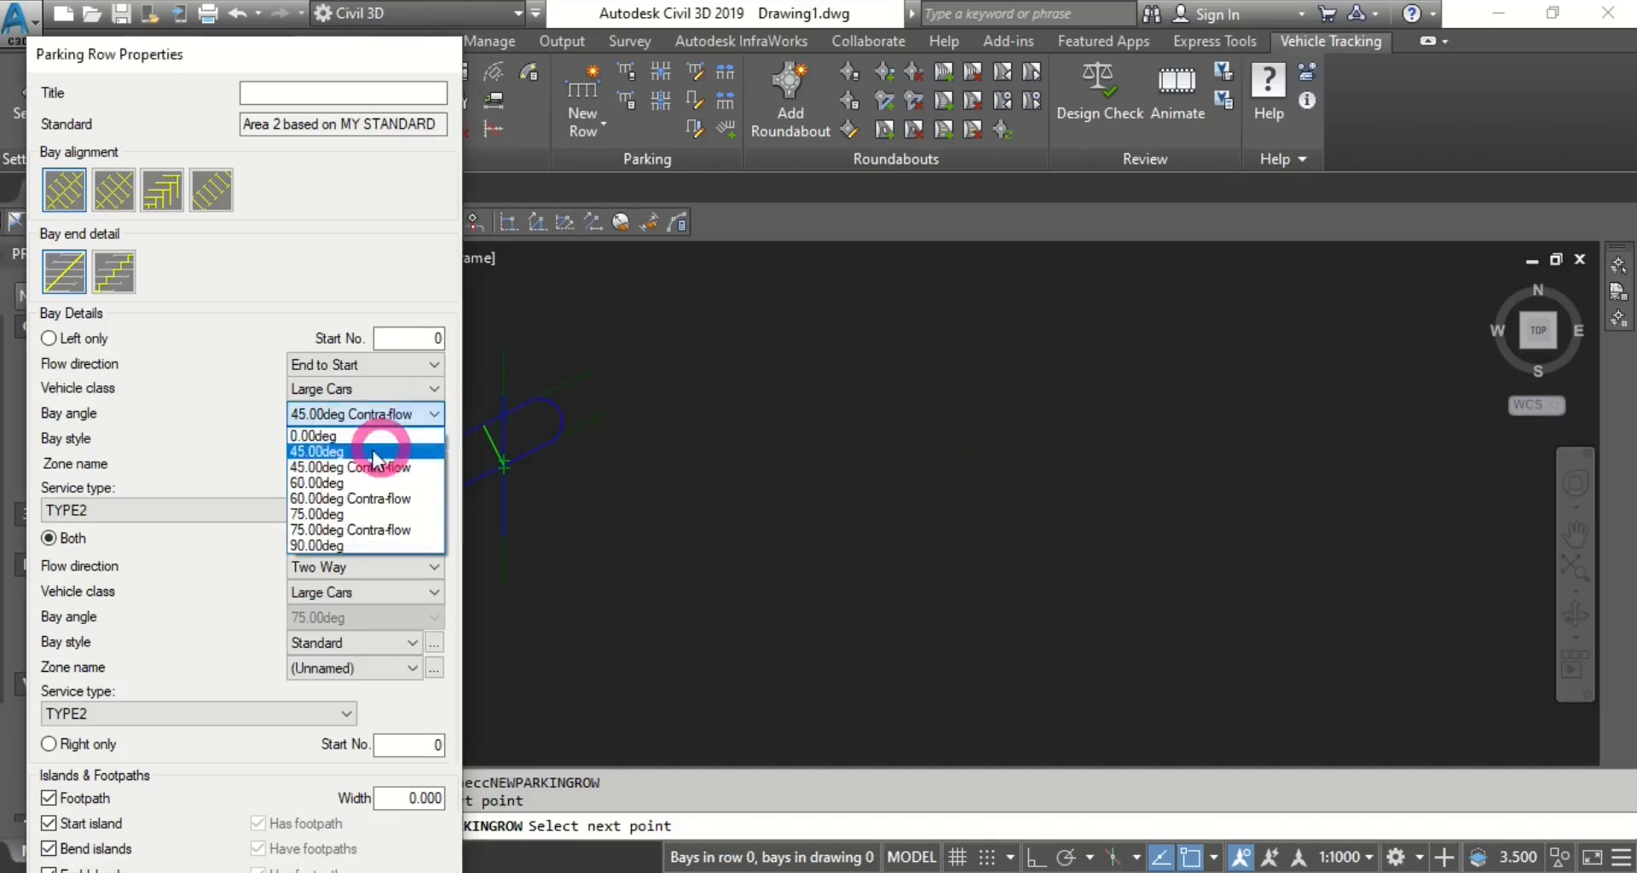
click(321, 452)
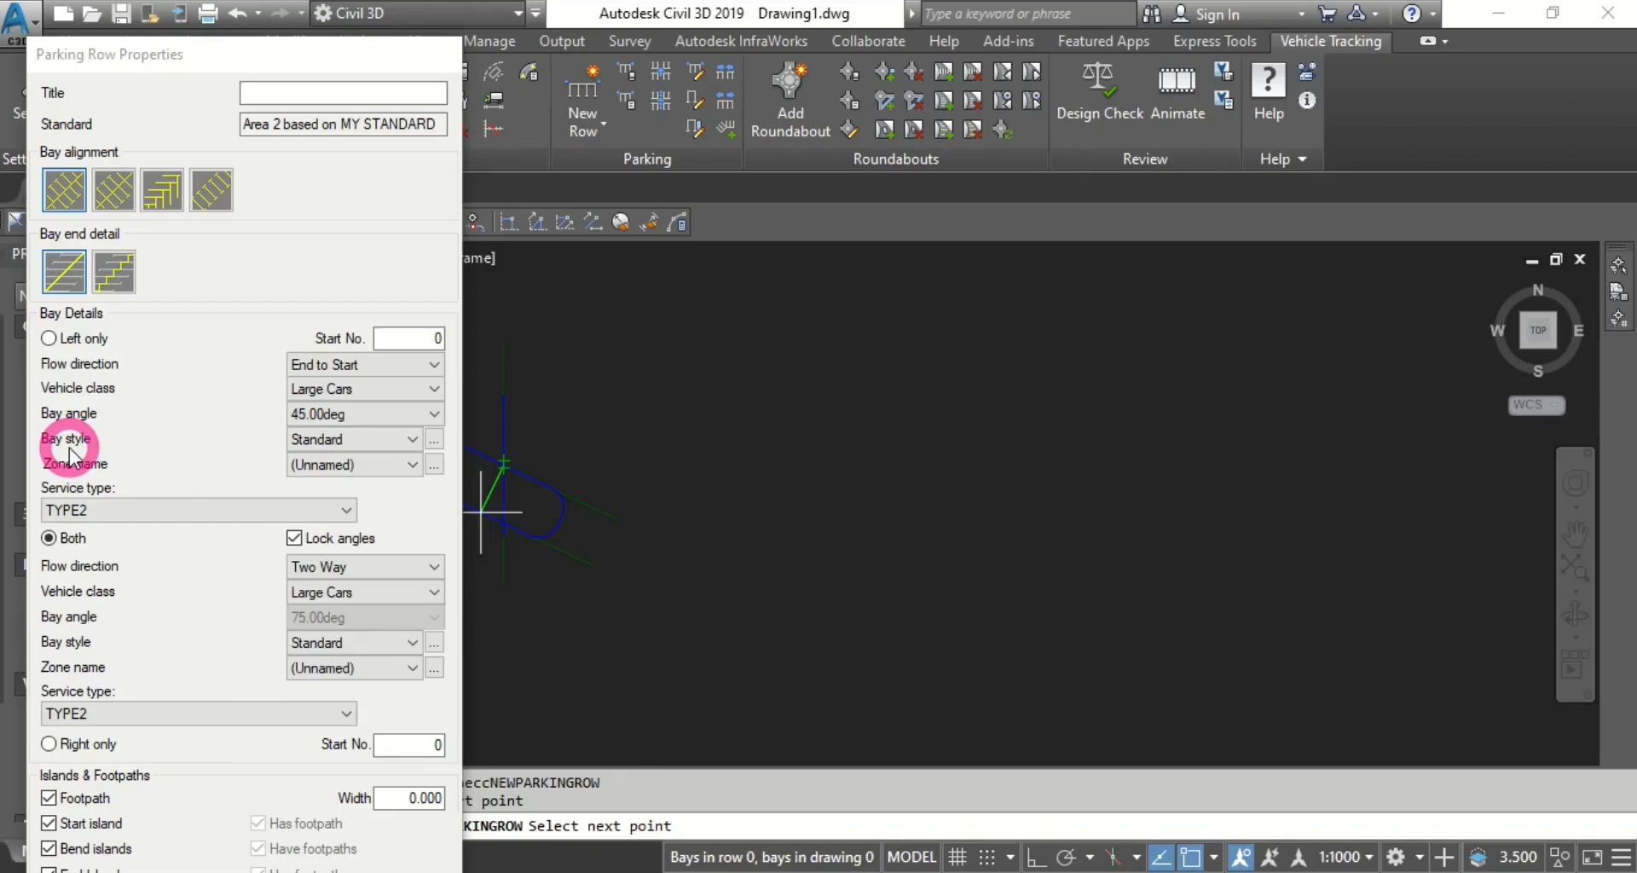
Keep the left side's bay style as Standard and create a parking zone named zone 1 for its bays.
click(299, 442)
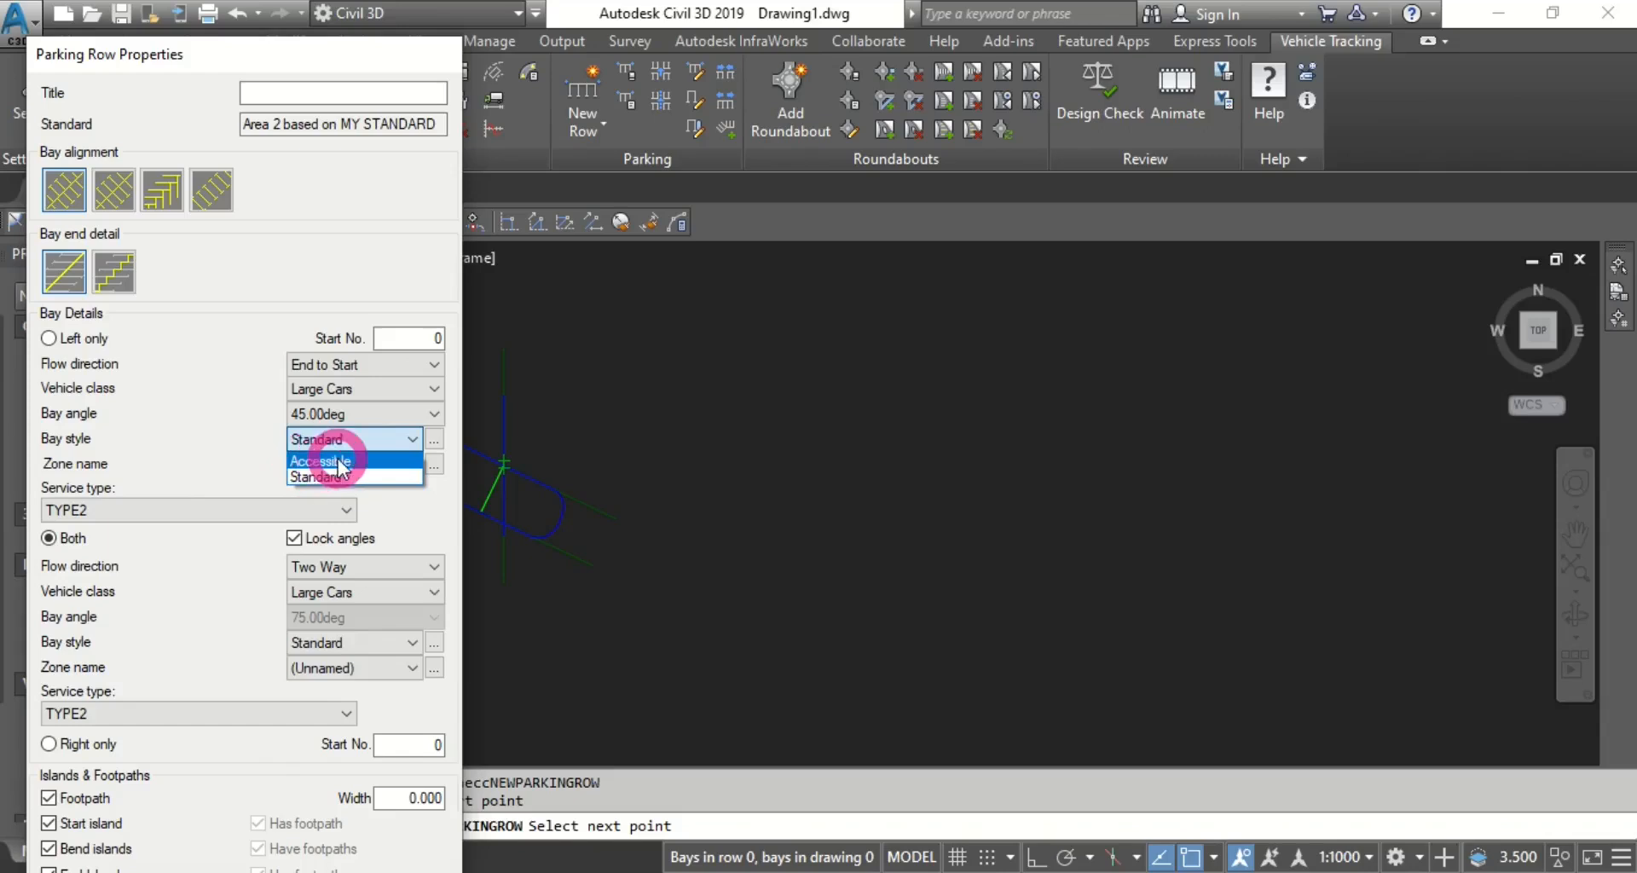
click(317, 476)
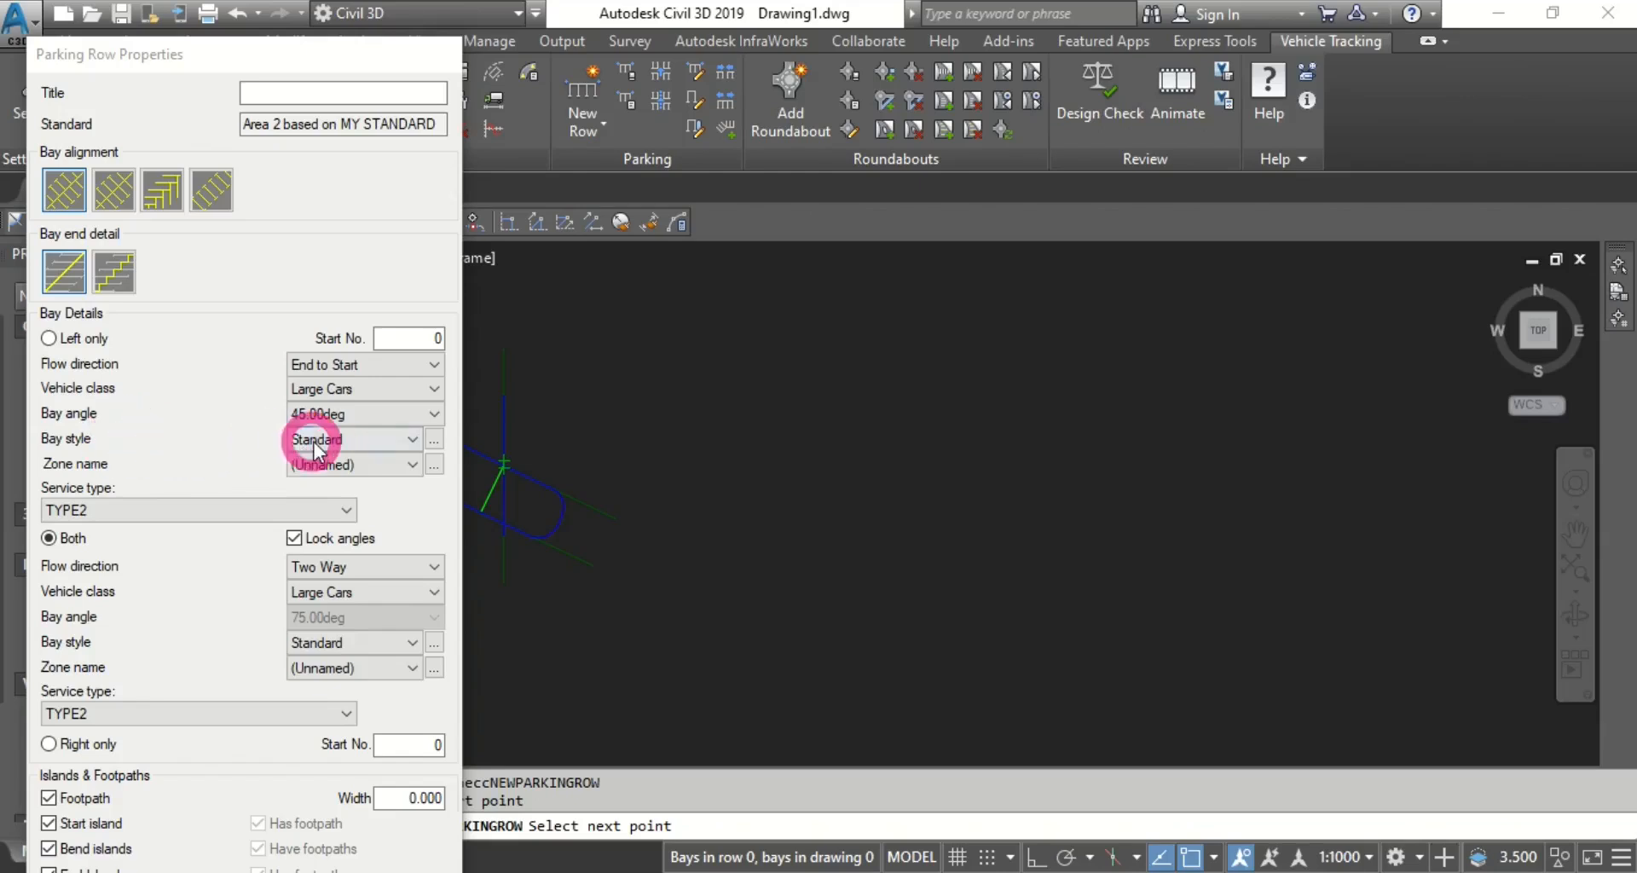
click(376, 439)
click(323, 437)
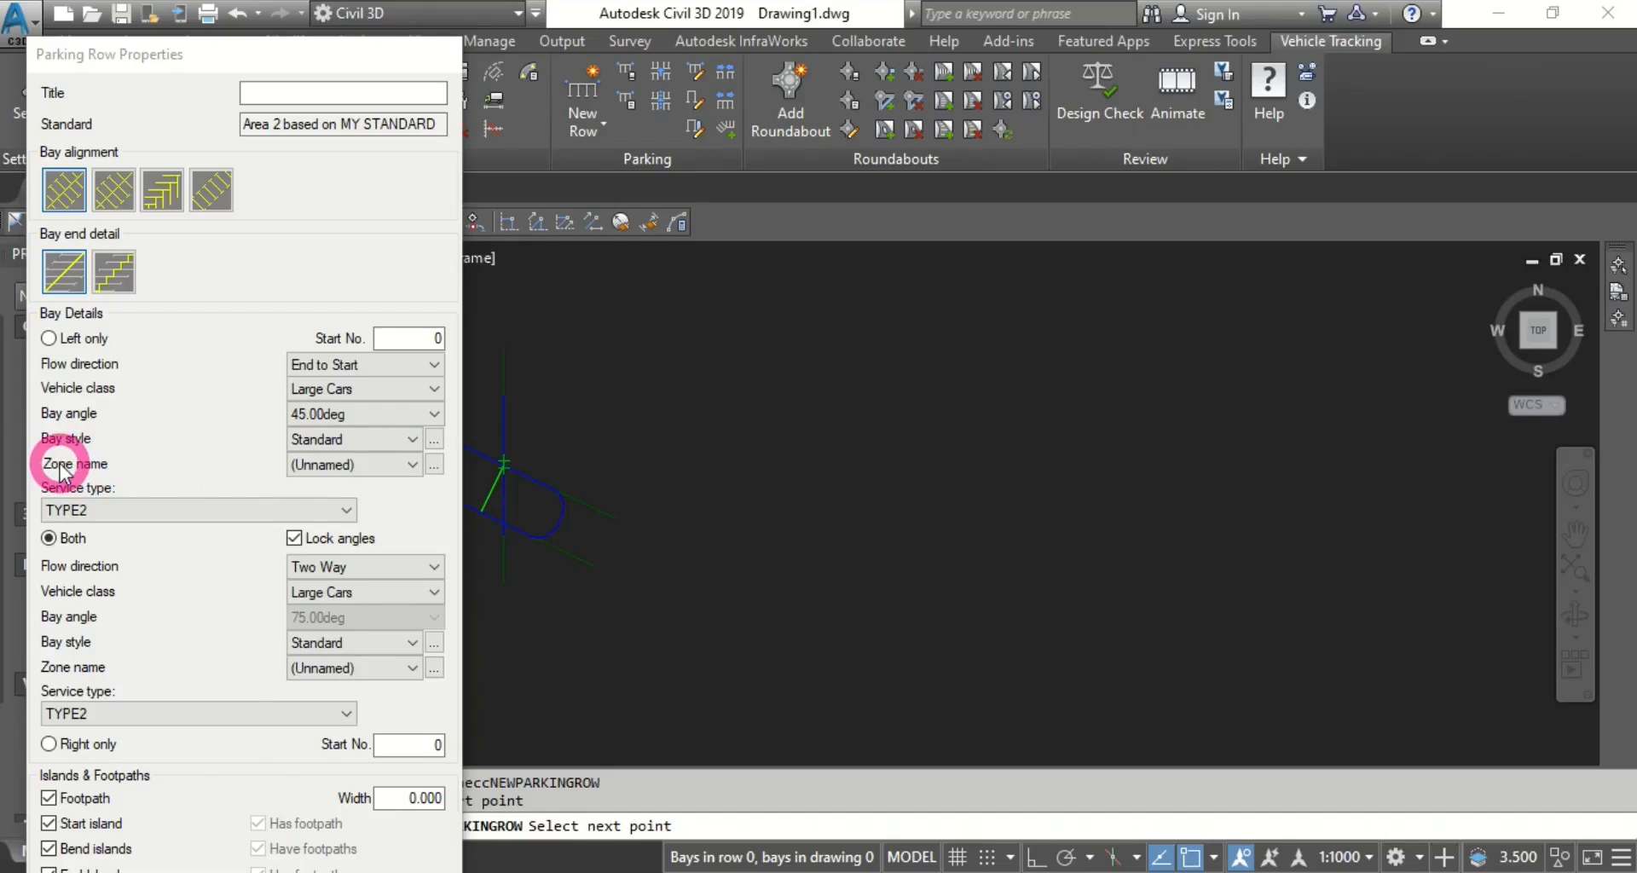
click(434, 464)
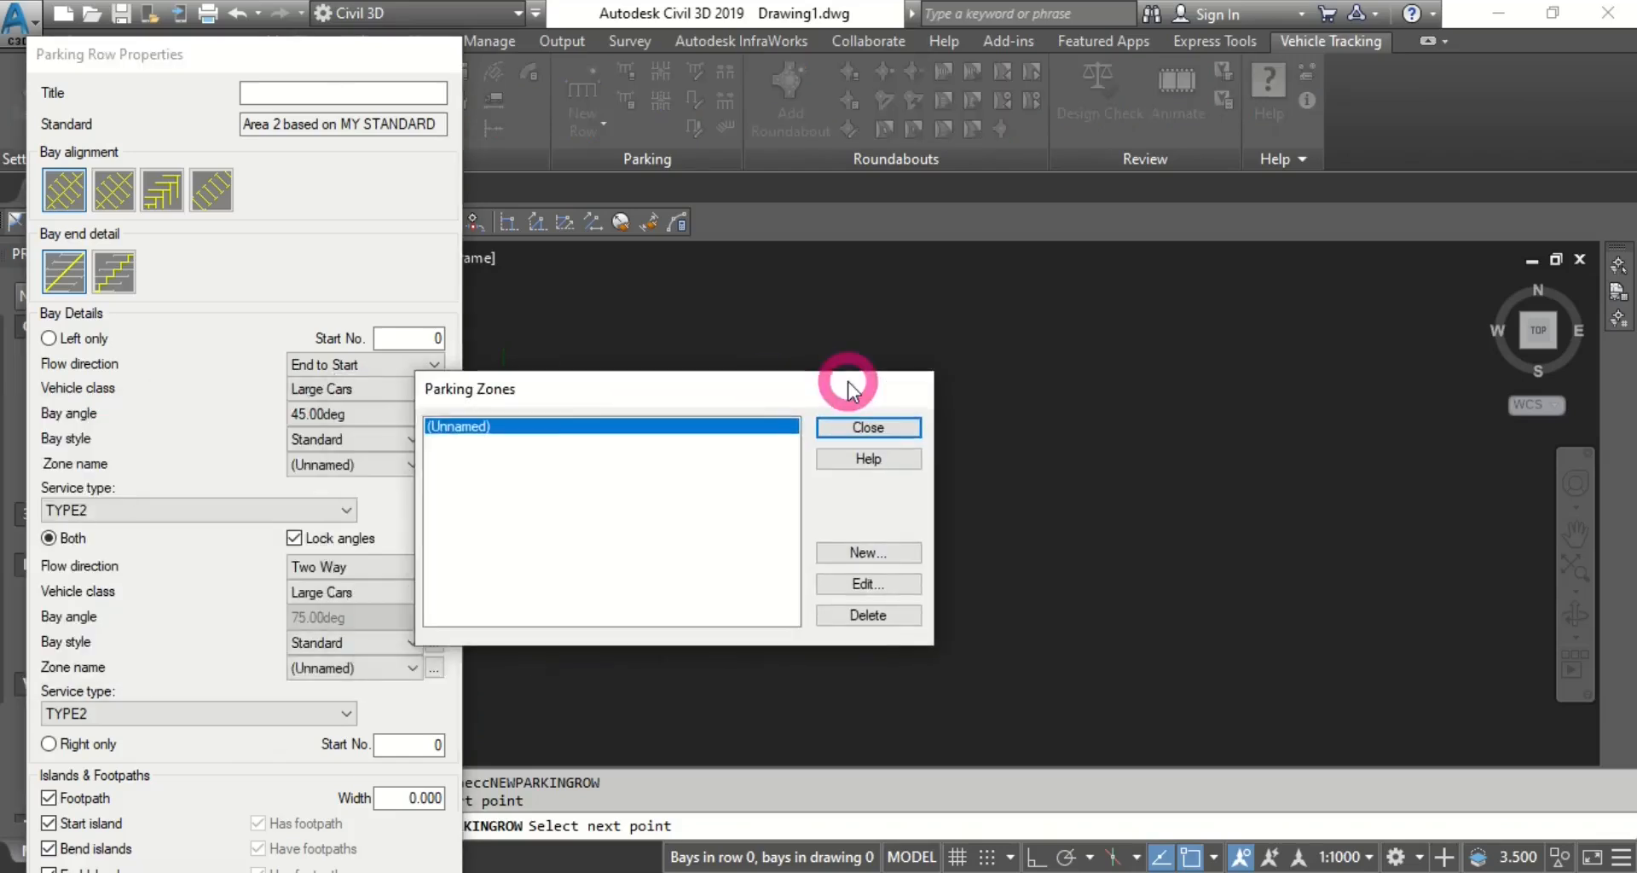
click(863, 553)
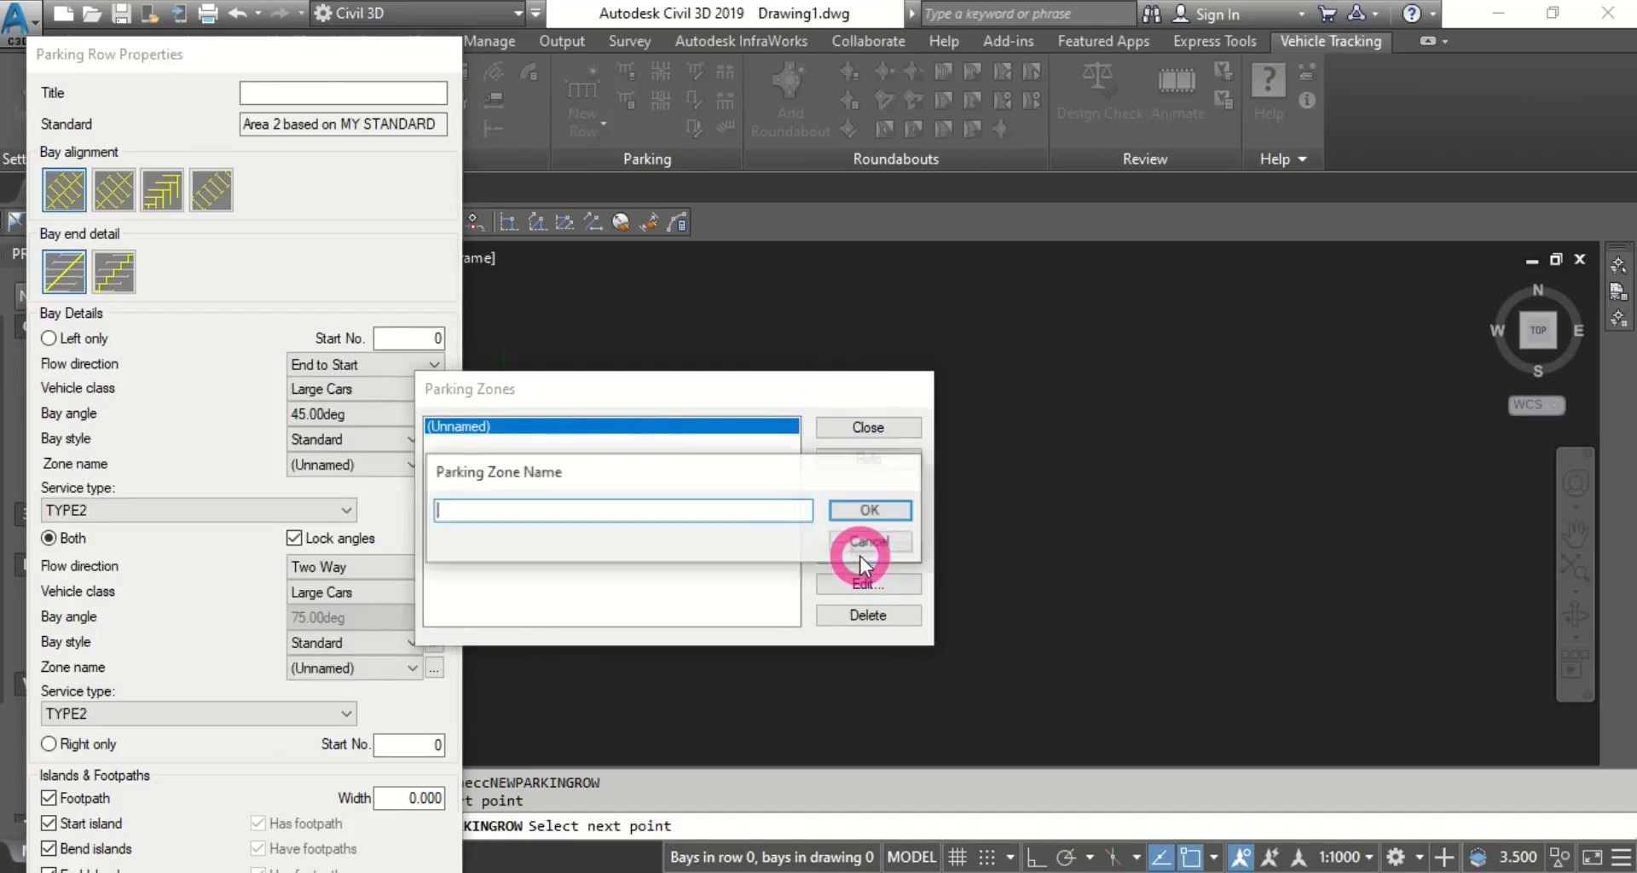
click(868, 510)
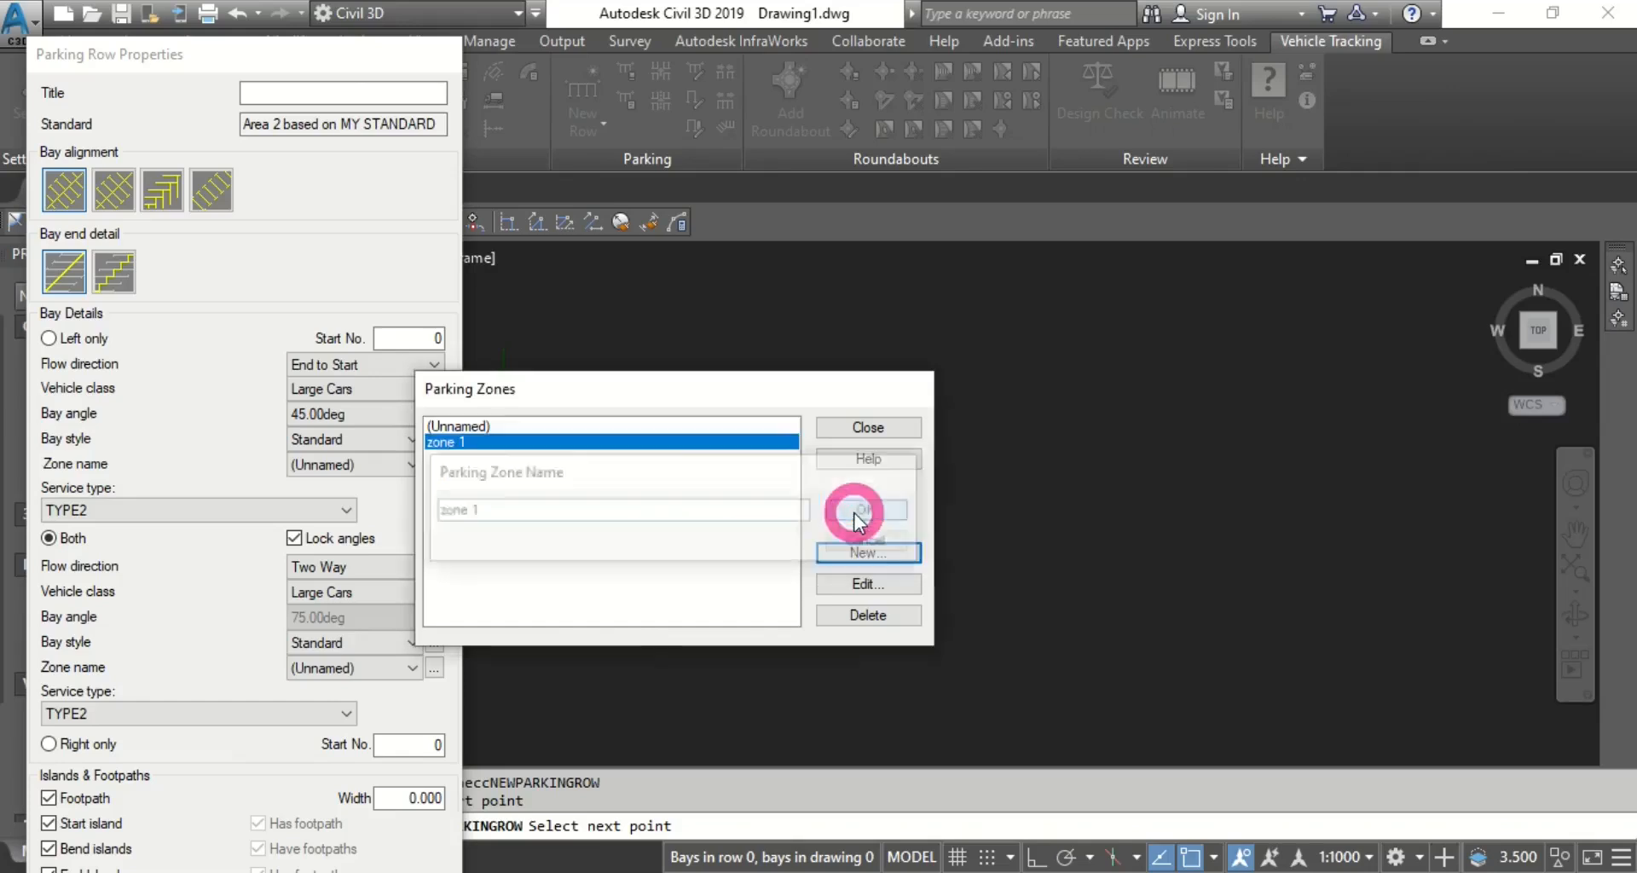
click(868, 427)
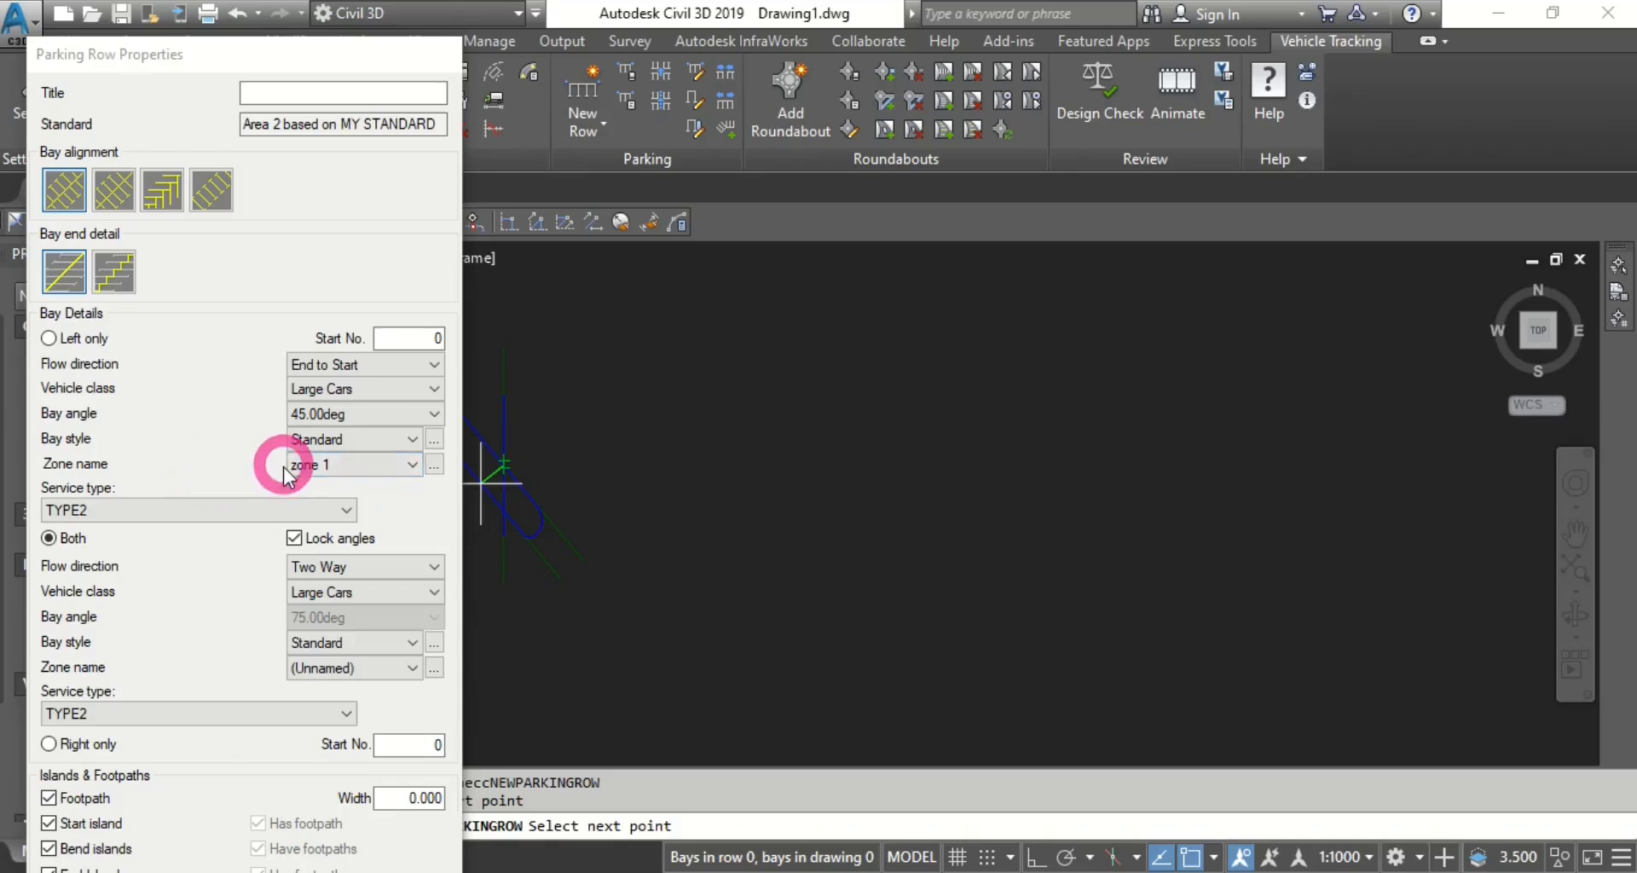
Unlock the bay angles and set the footpath width to 1.5.
click(292, 415)
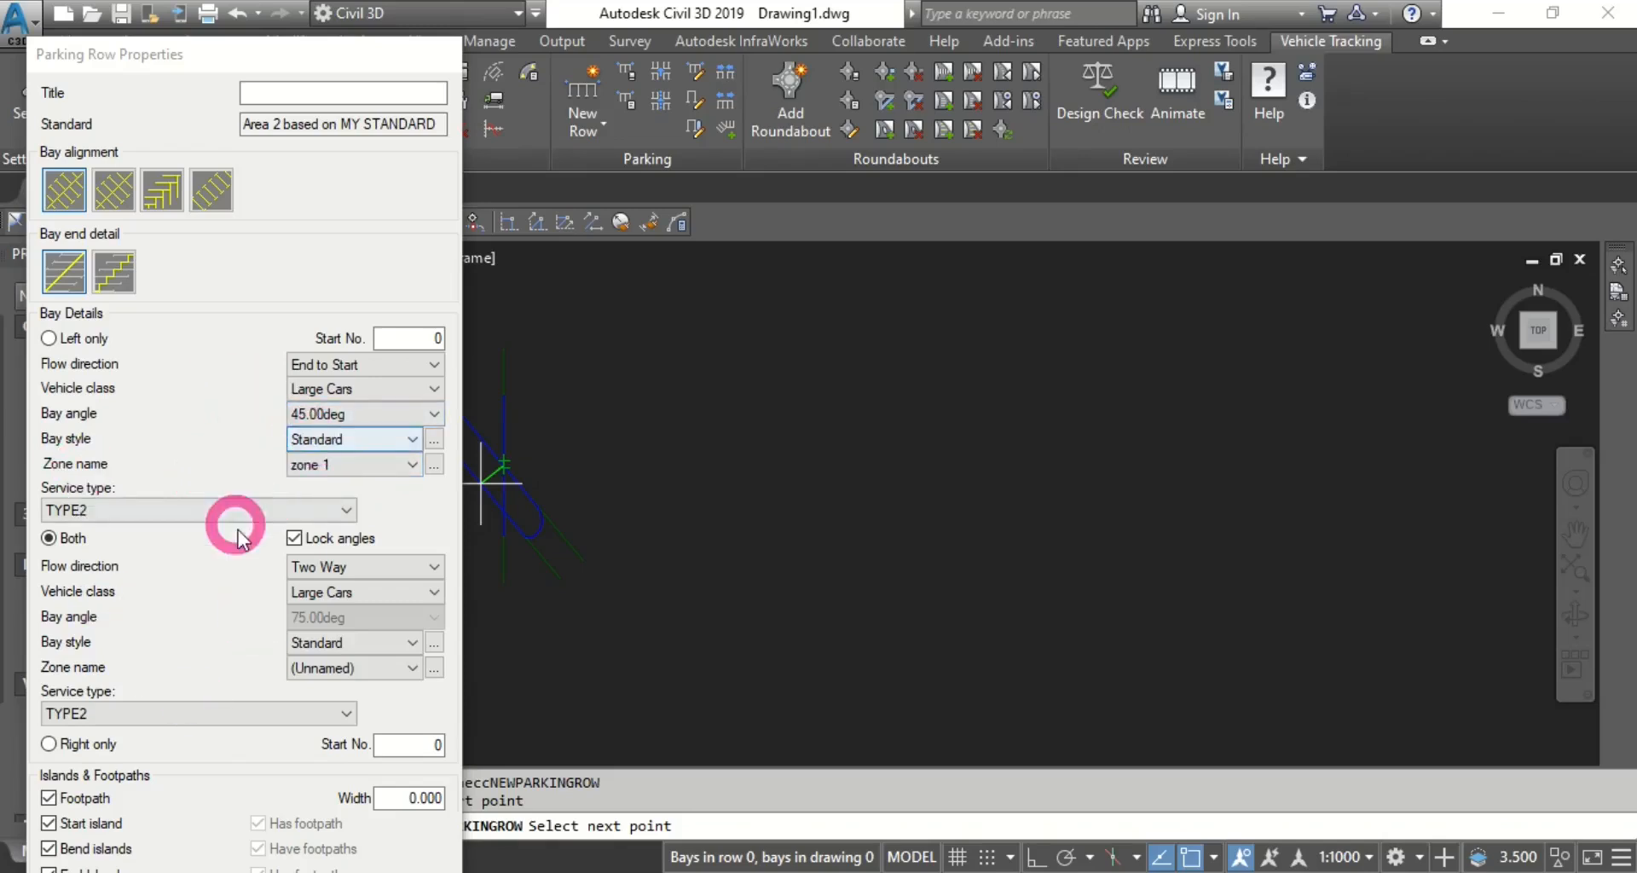
click(299, 545)
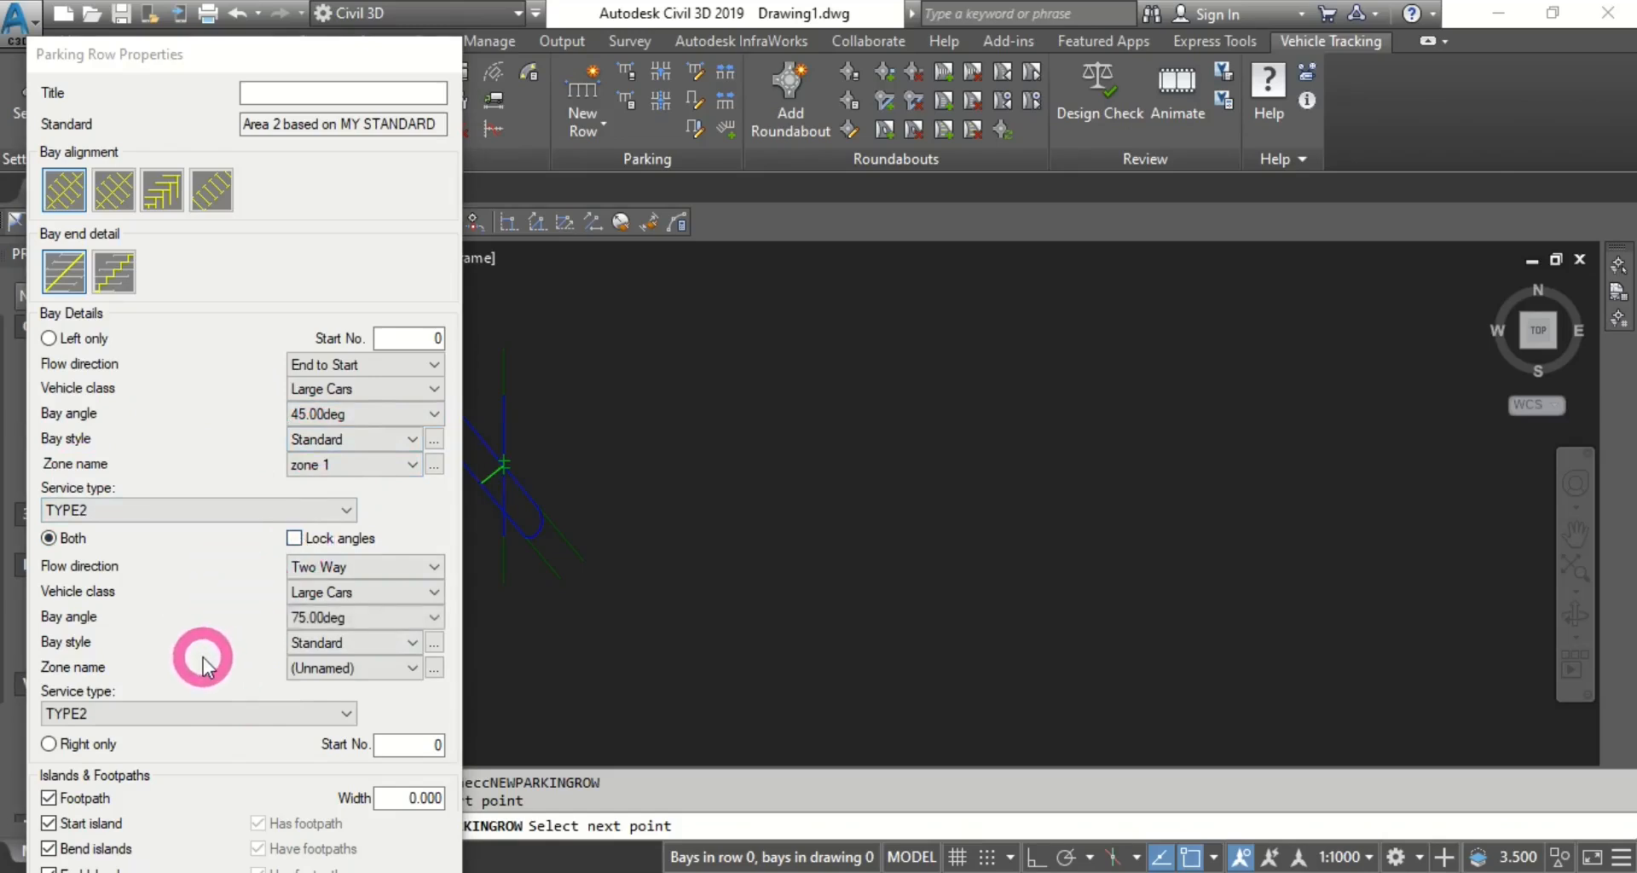
scroll(192, 655, down, 4)
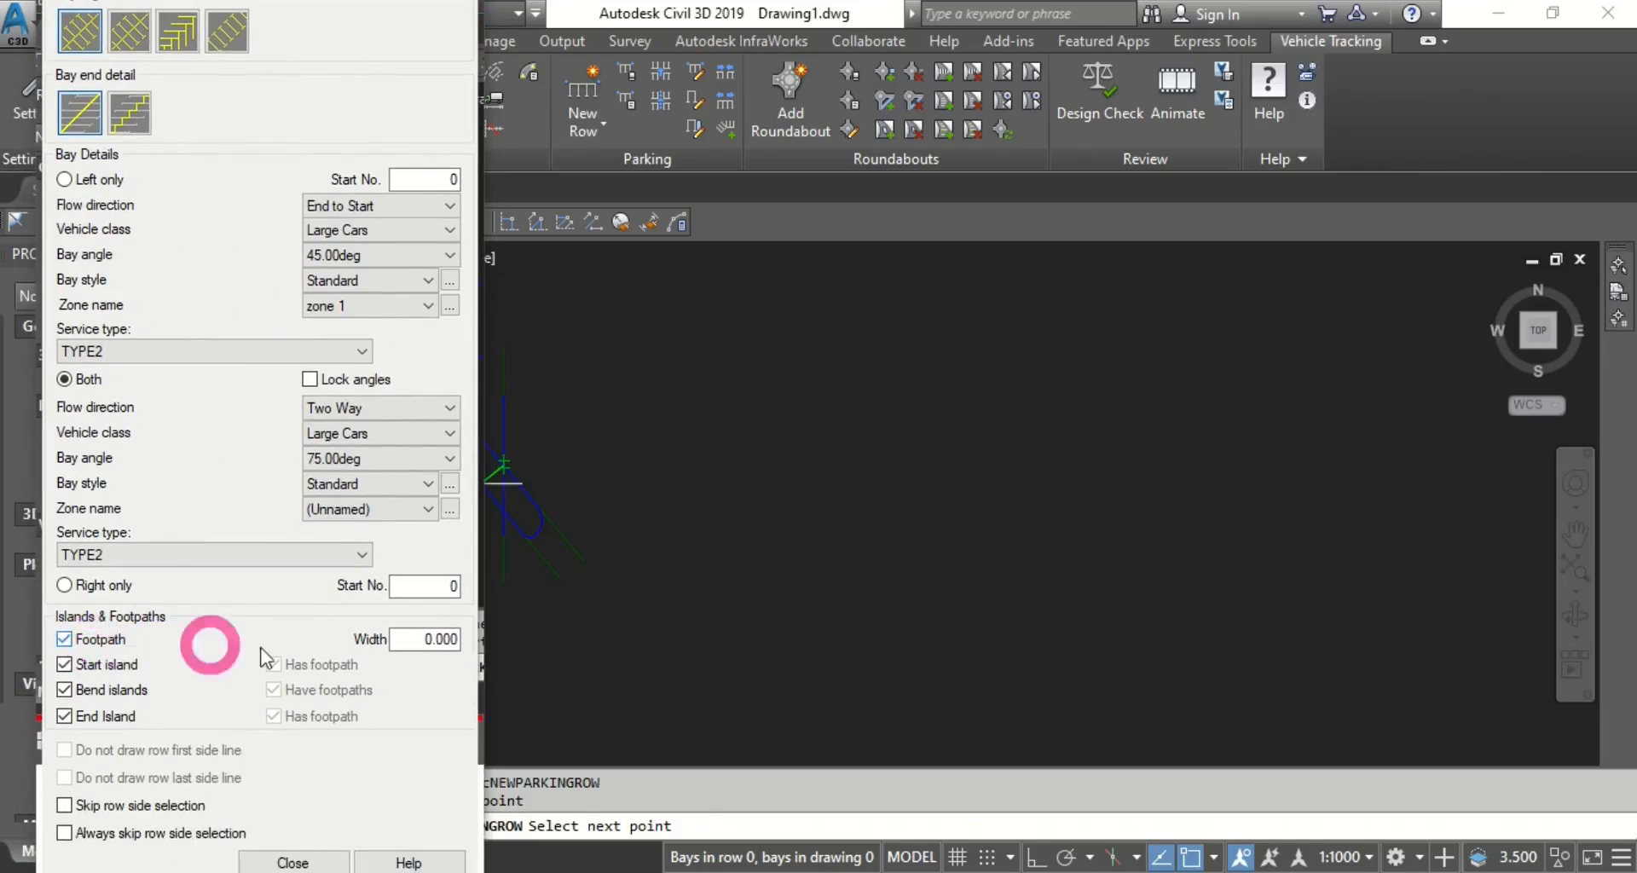
double_click(439, 639)
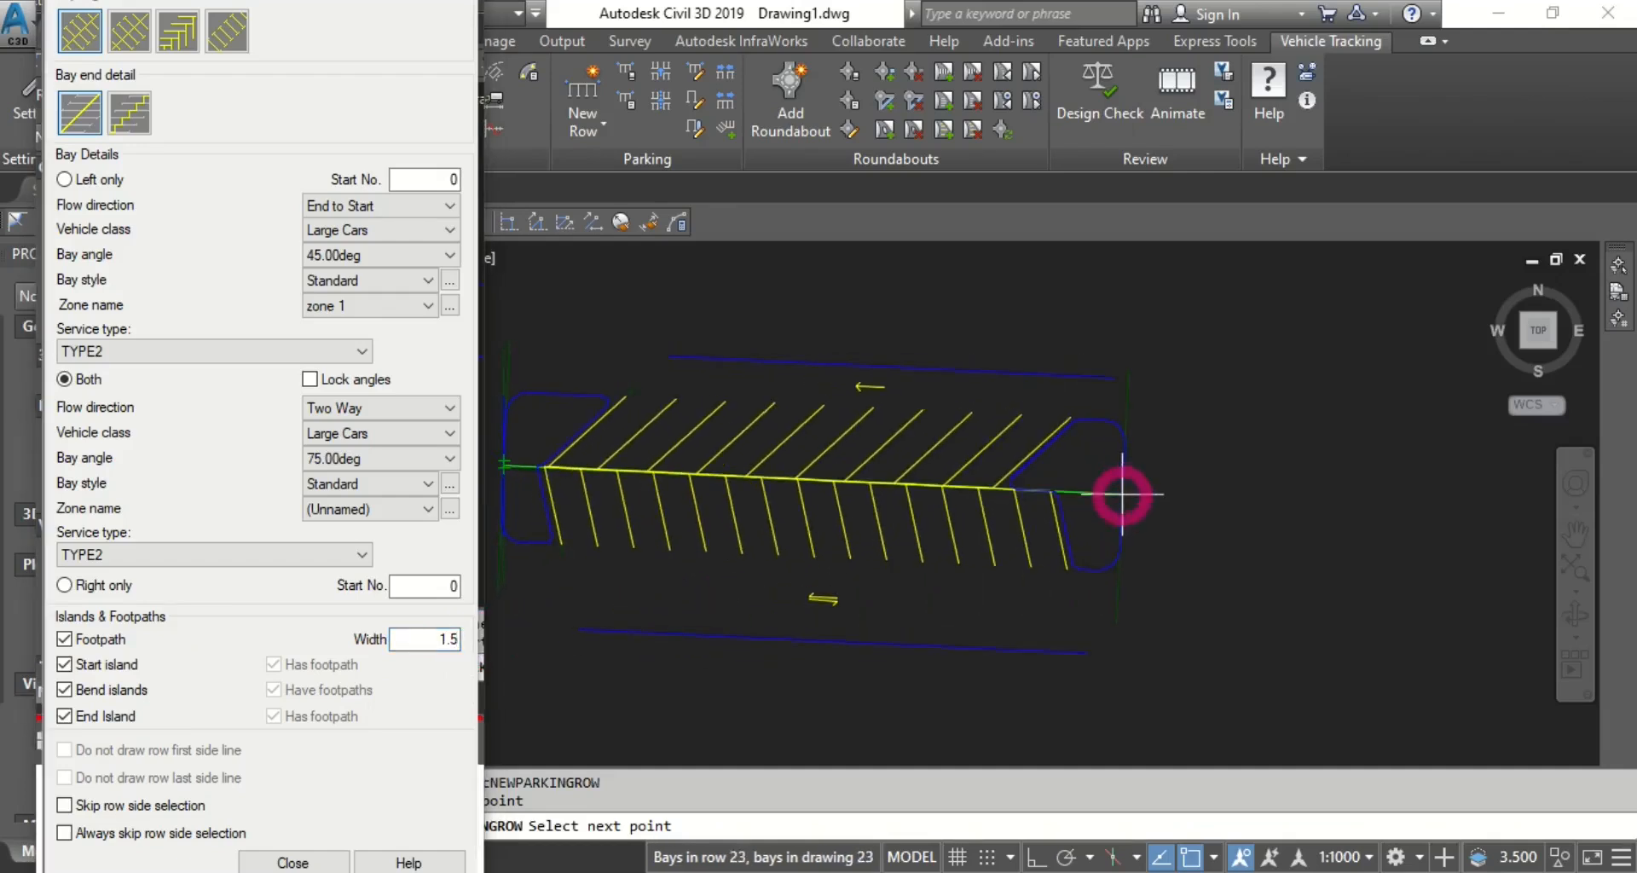
Place the end point of a nearly horizontal segment, finish the parking row with bays on both sides, and leave it deselected.
click(1179, 464)
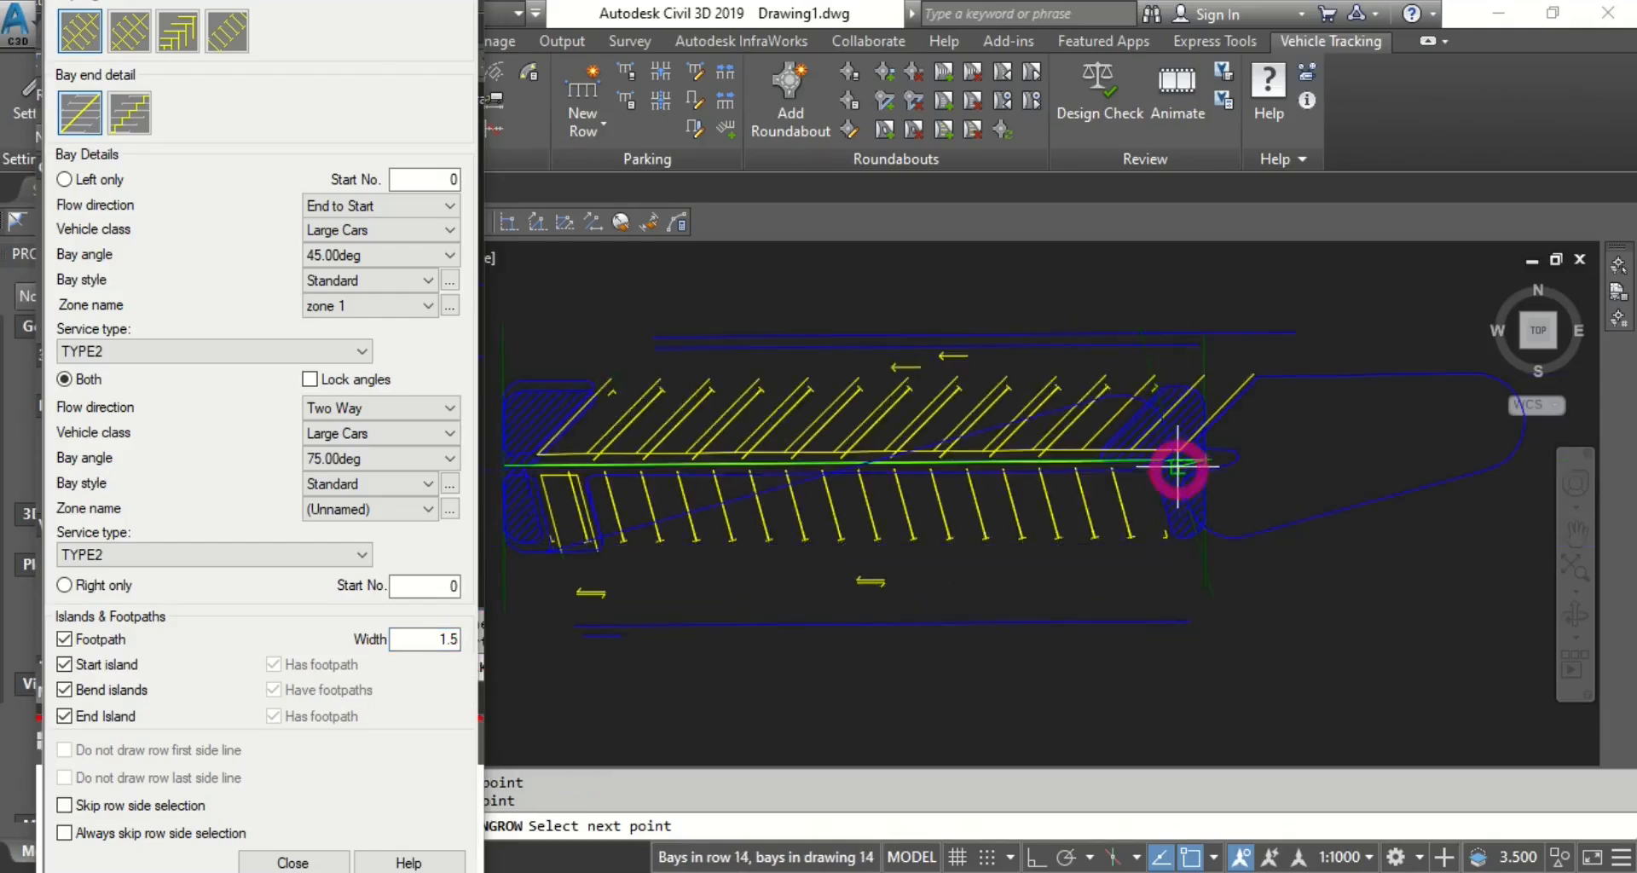
key(Return)
click(845, 465)
scroll(844, 465, up, 6)
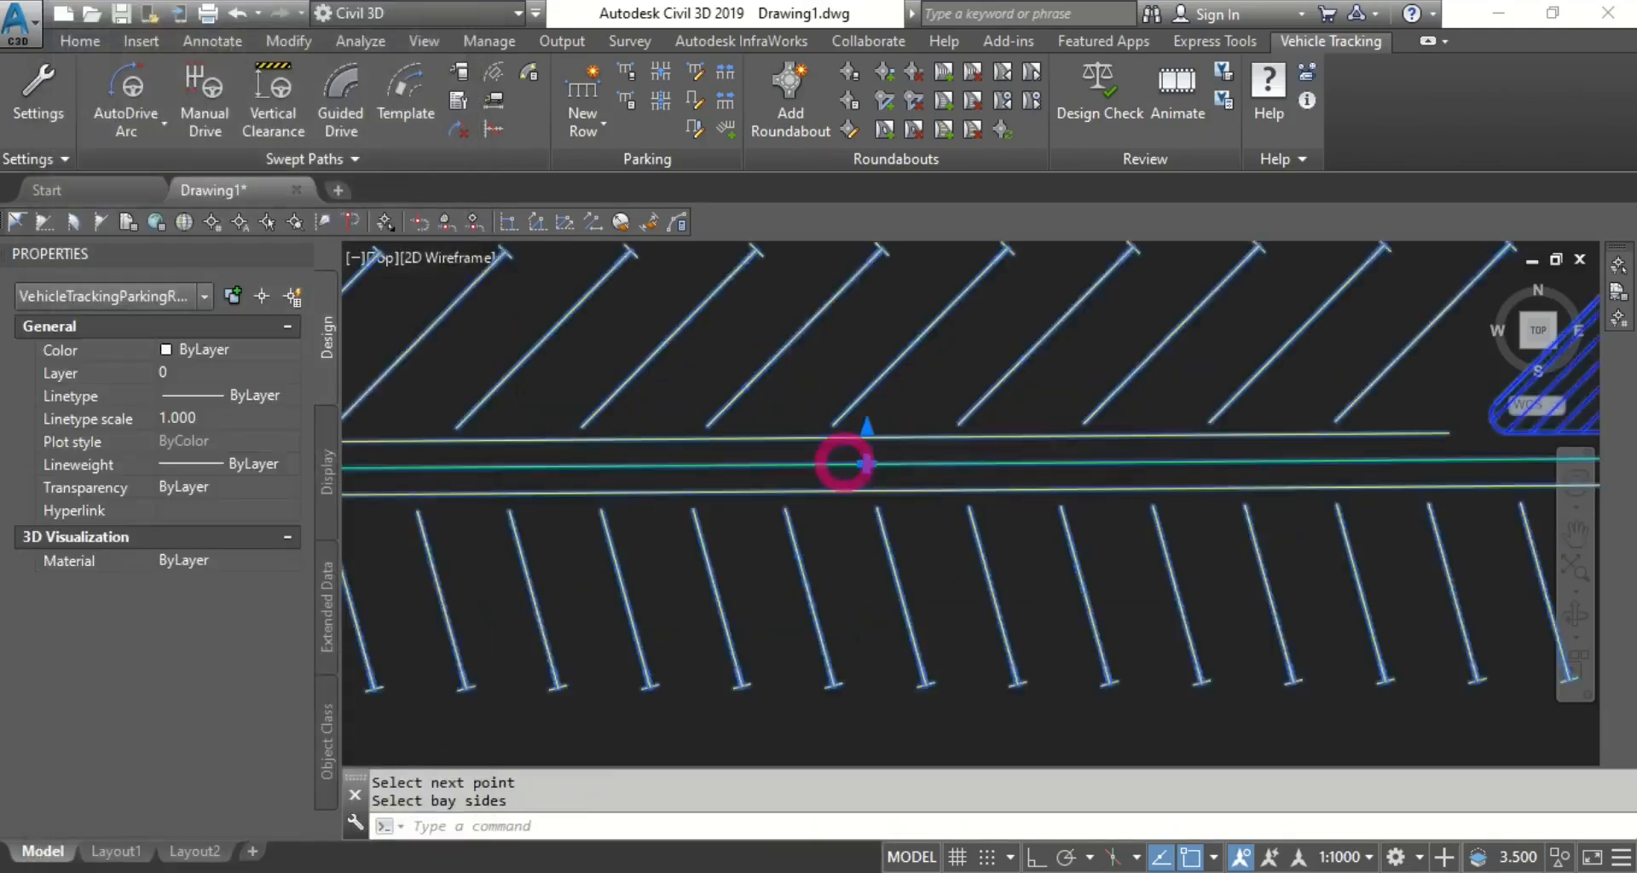
key(Escape)
scroll(878, 500, down, 5)
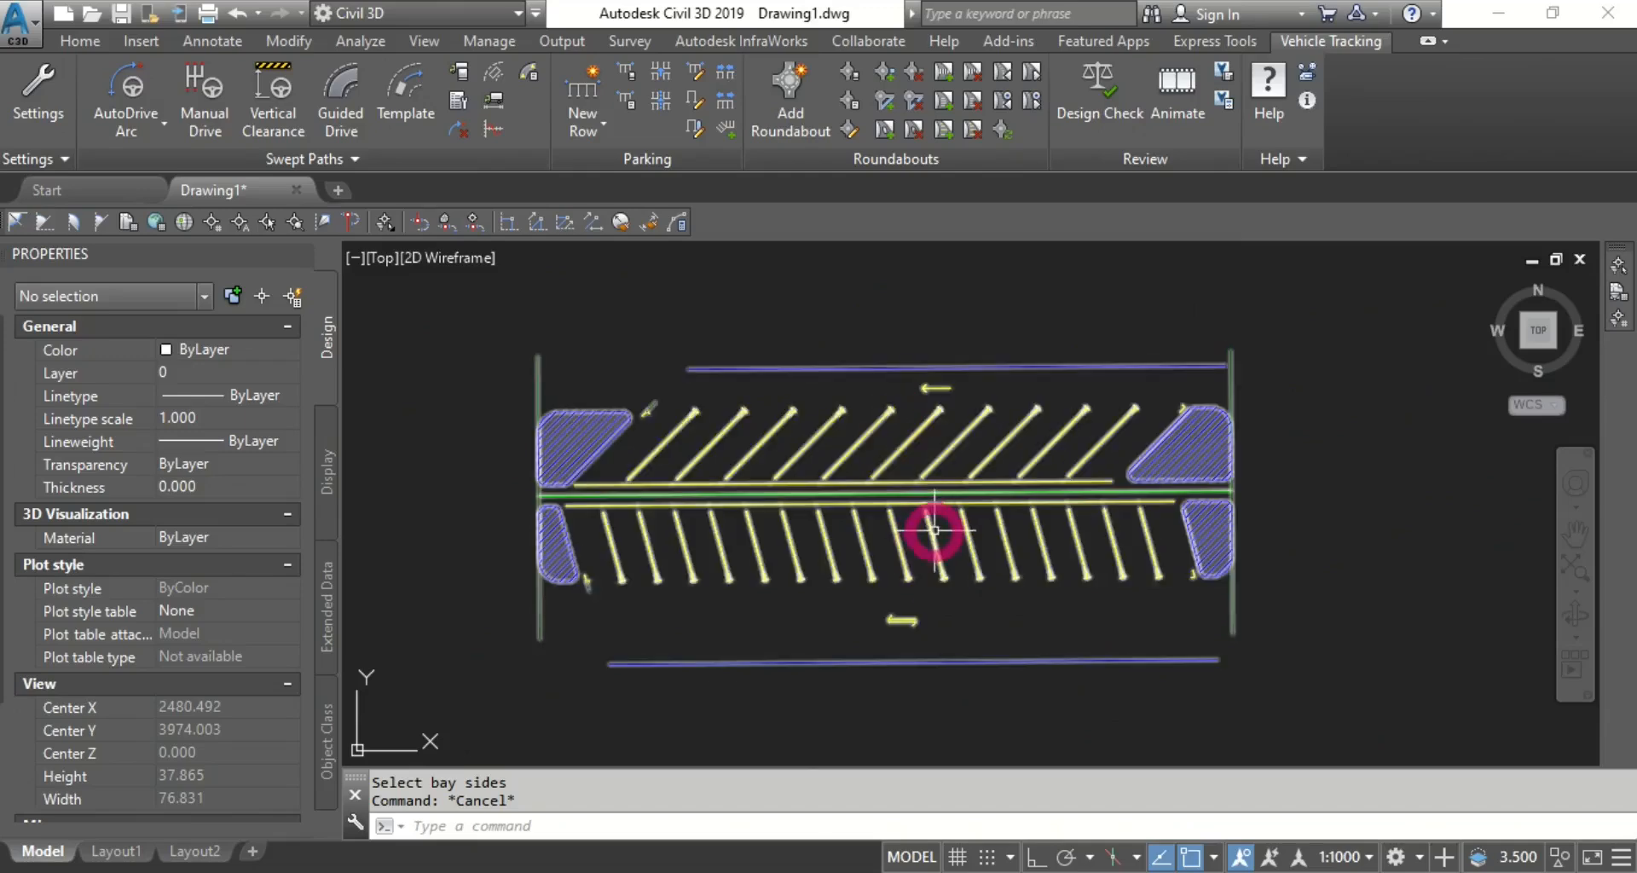
Start a new parking row and turn off its start island.
click(587, 78)
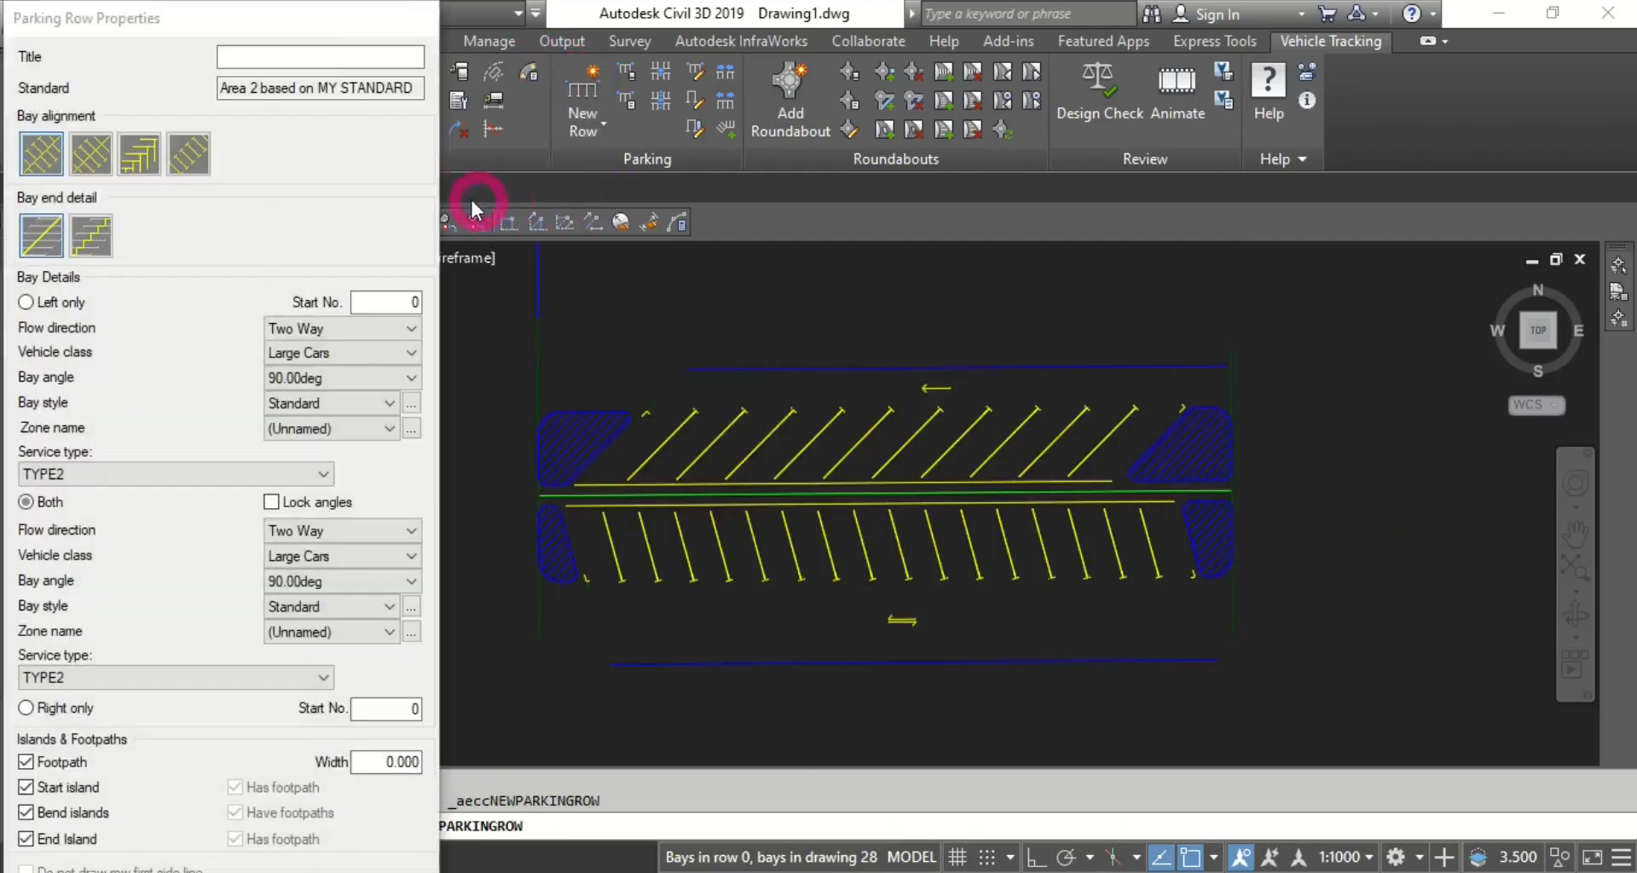
drag(308, 27, 473, 82)
drag(514, 60, 511, 57)
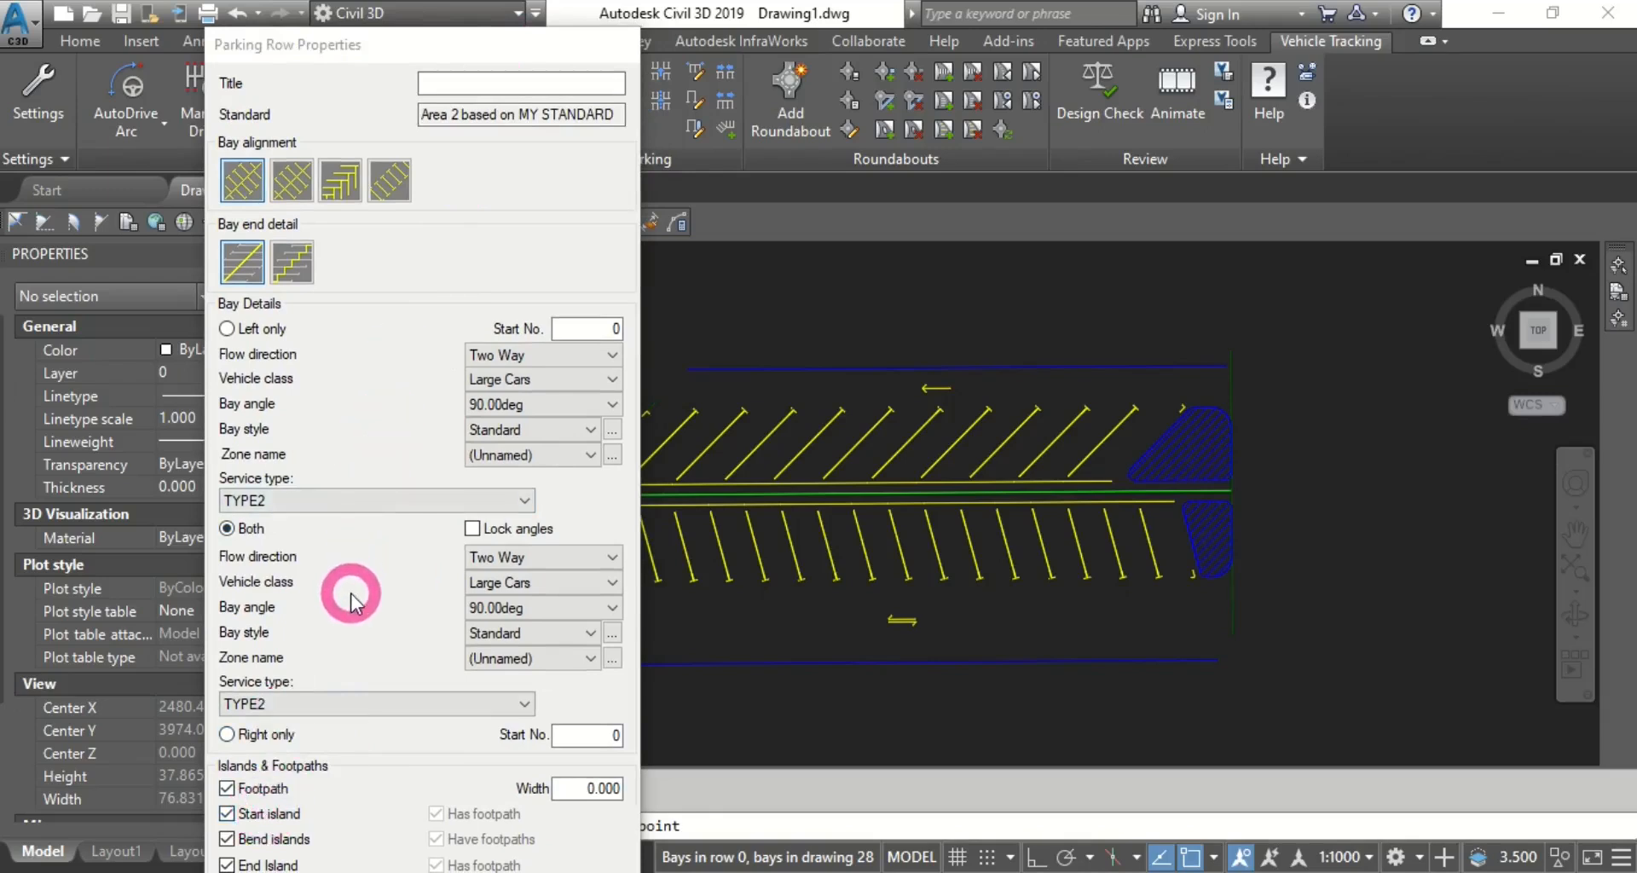
drag(355, 598, 242, 493)
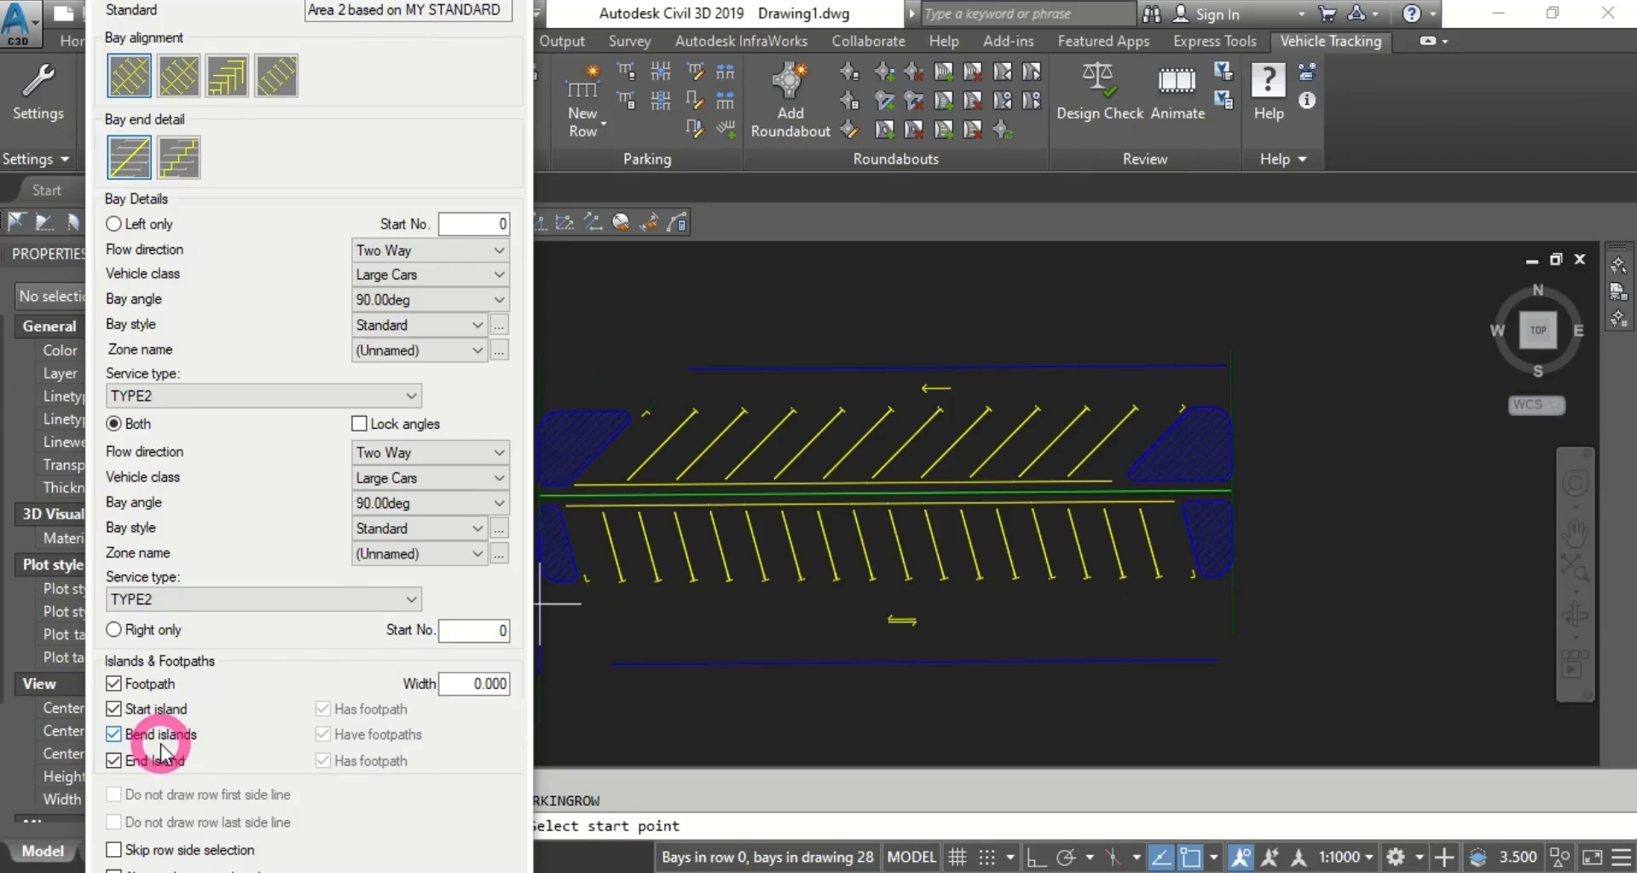
click(113, 711)
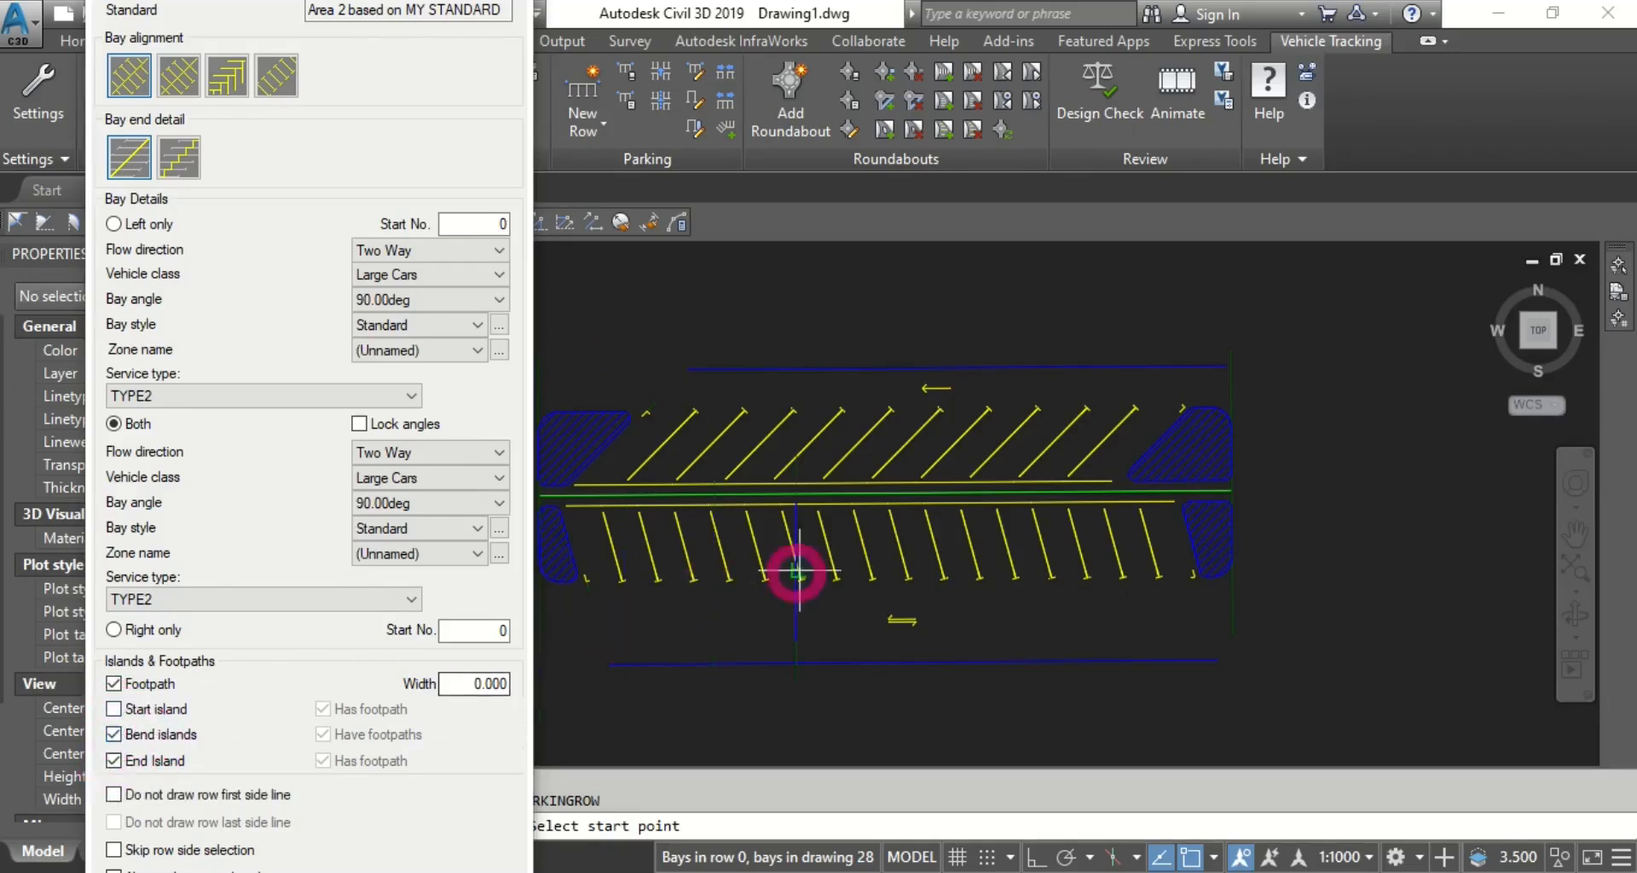
Place the new row below the existing one as a horizontal segment about 40 units long with bays on both sides.
scroll(797, 572, down, 5)
scroll(756, 628, up, 5)
click(742, 588)
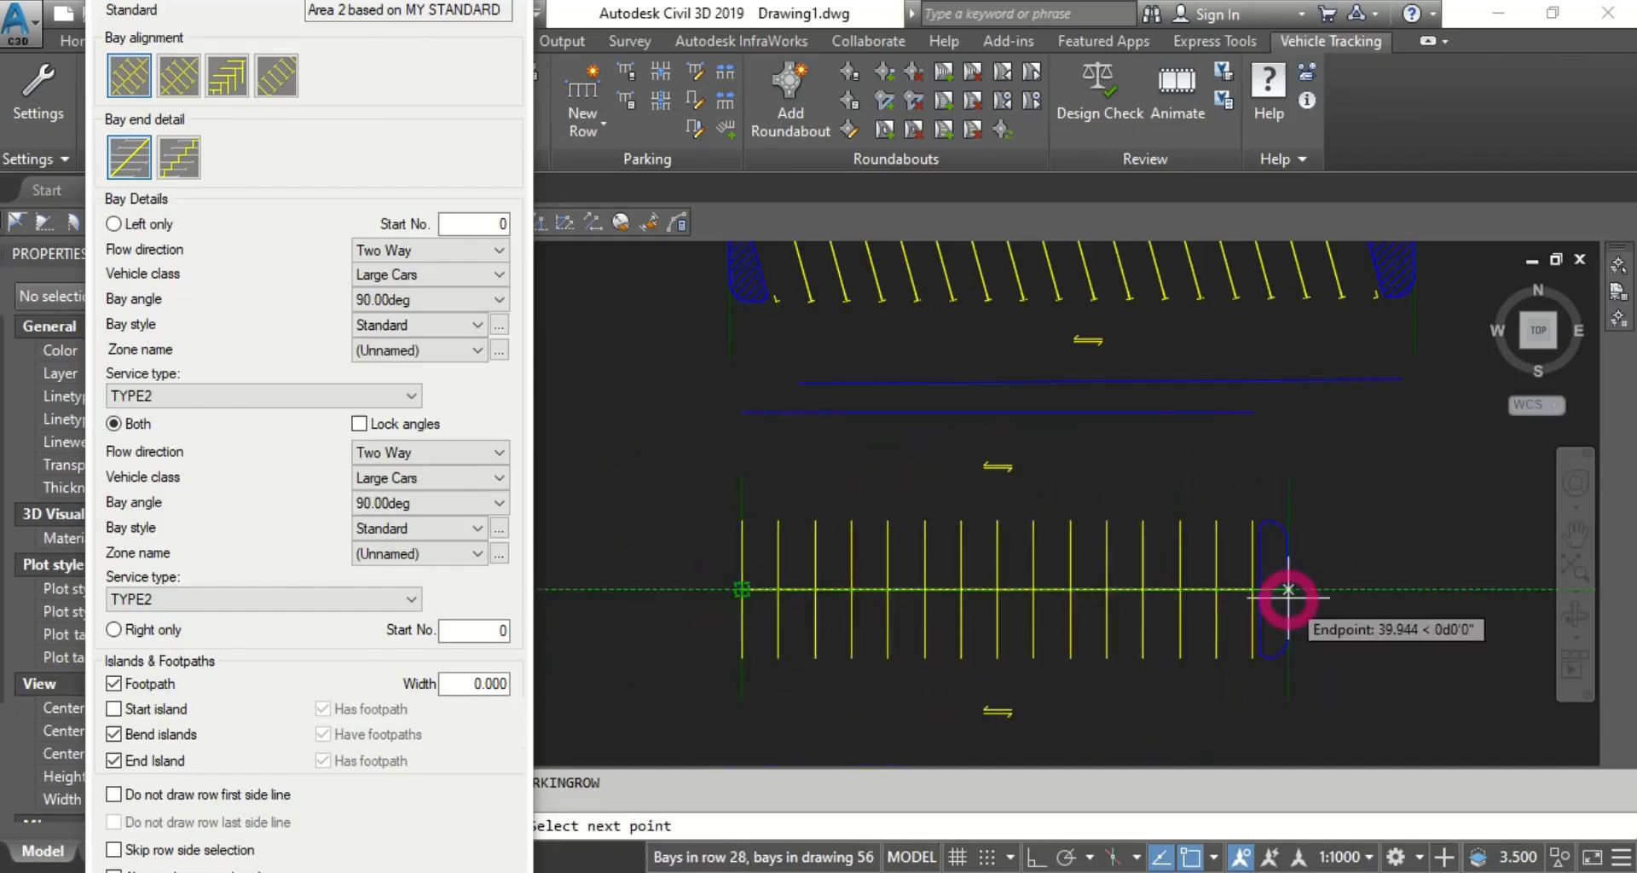
click(1288, 589)
key(Return)
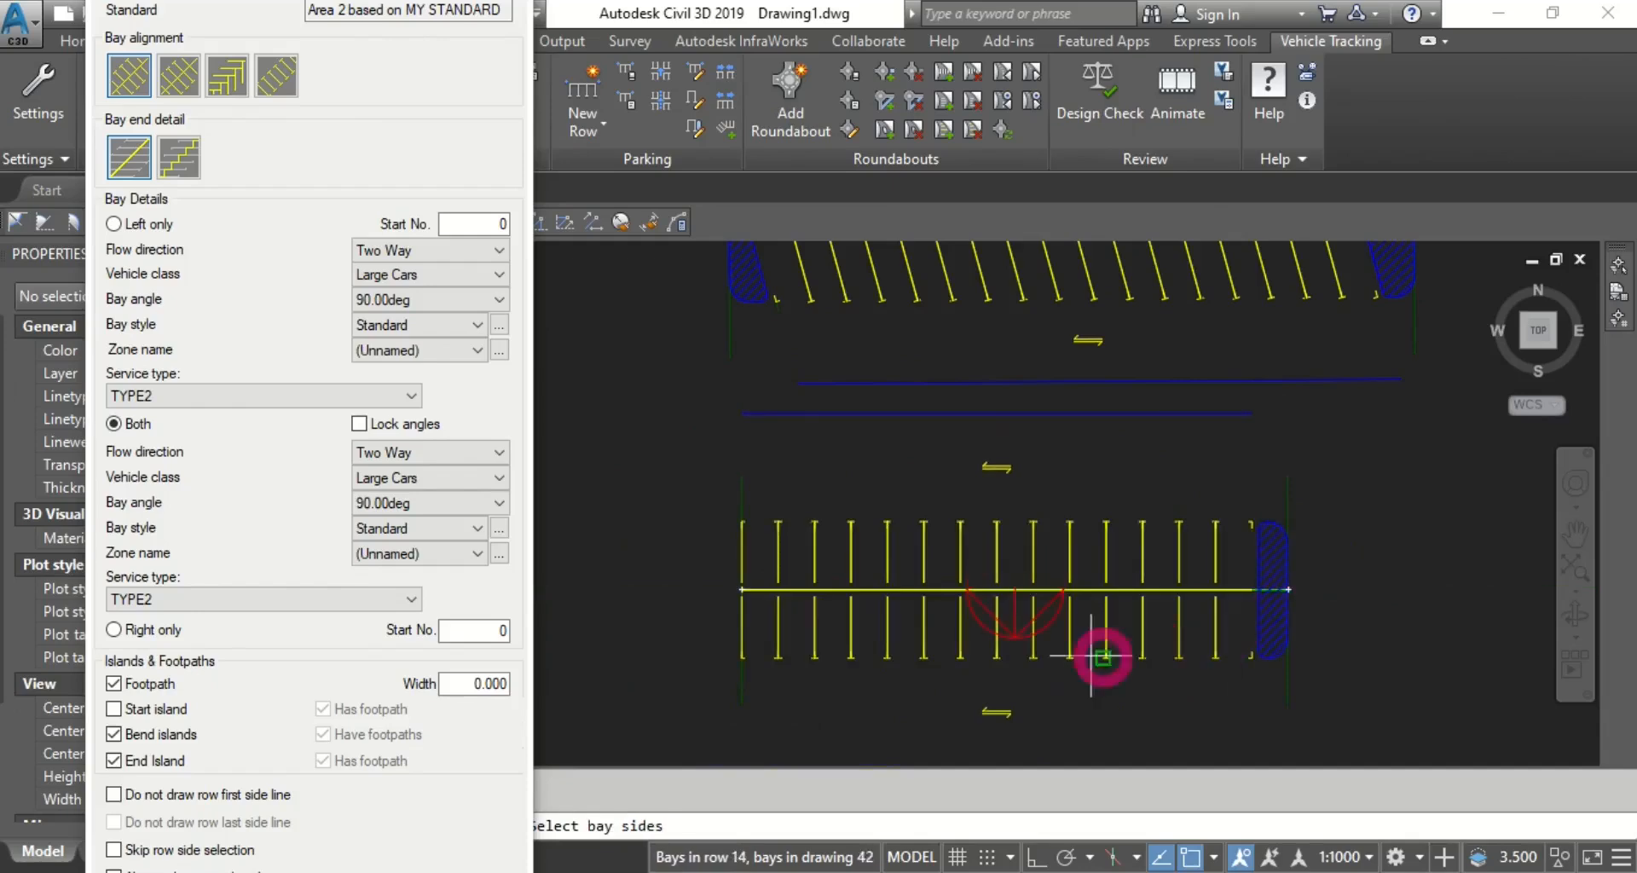
Finish the current row with bays on both sides, and start a new row using the single-line bay alignment, the last alignment option.
click(1021, 604)
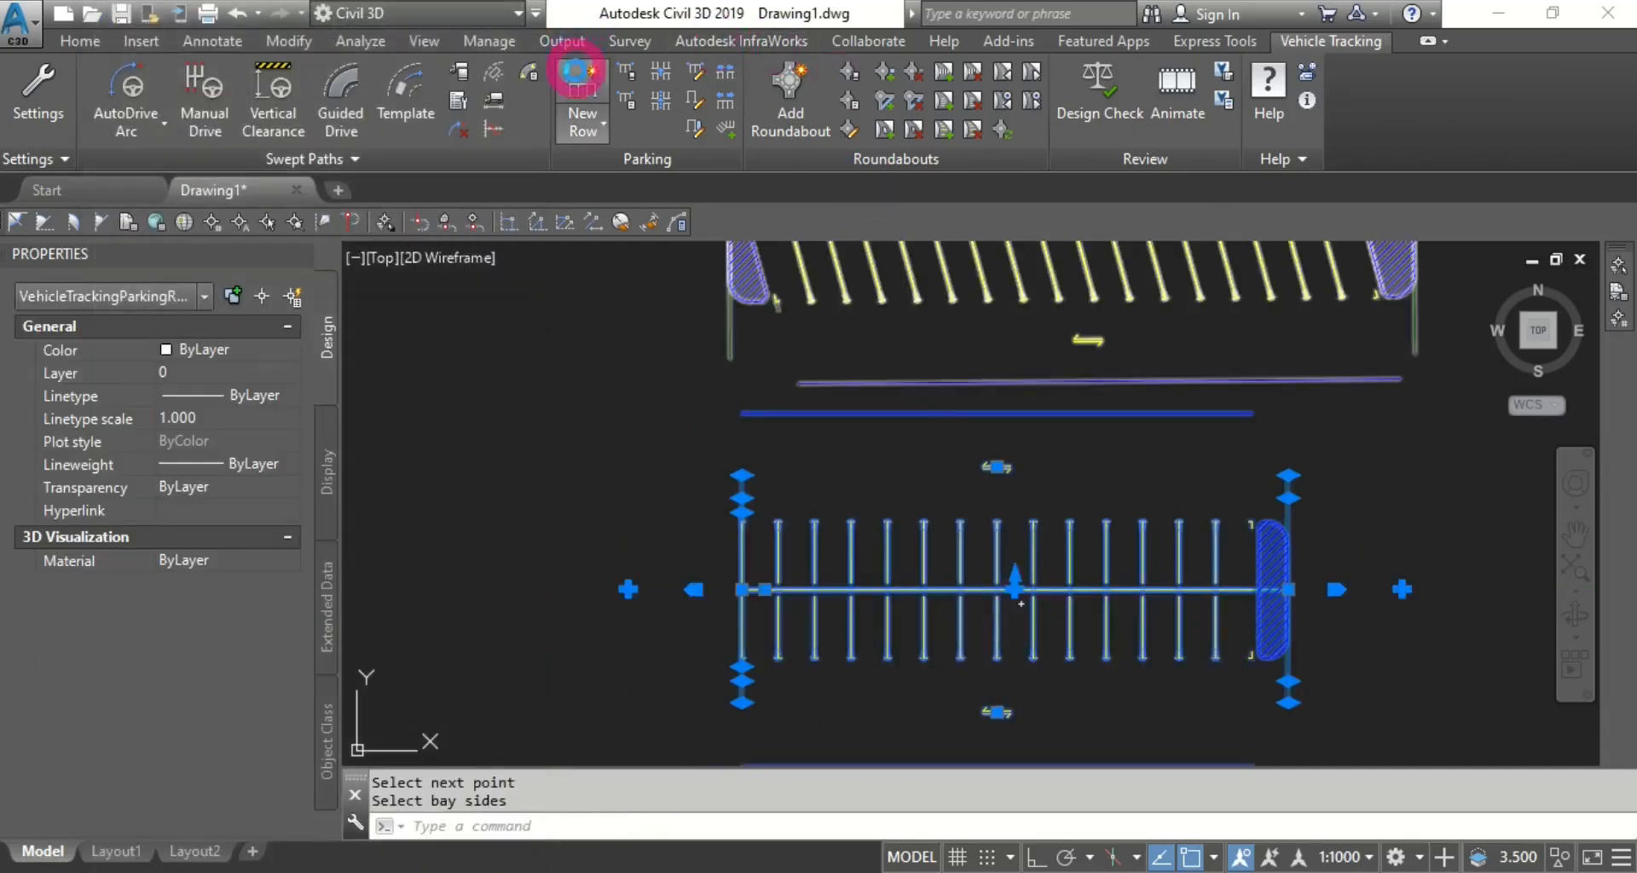
click(576, 72)
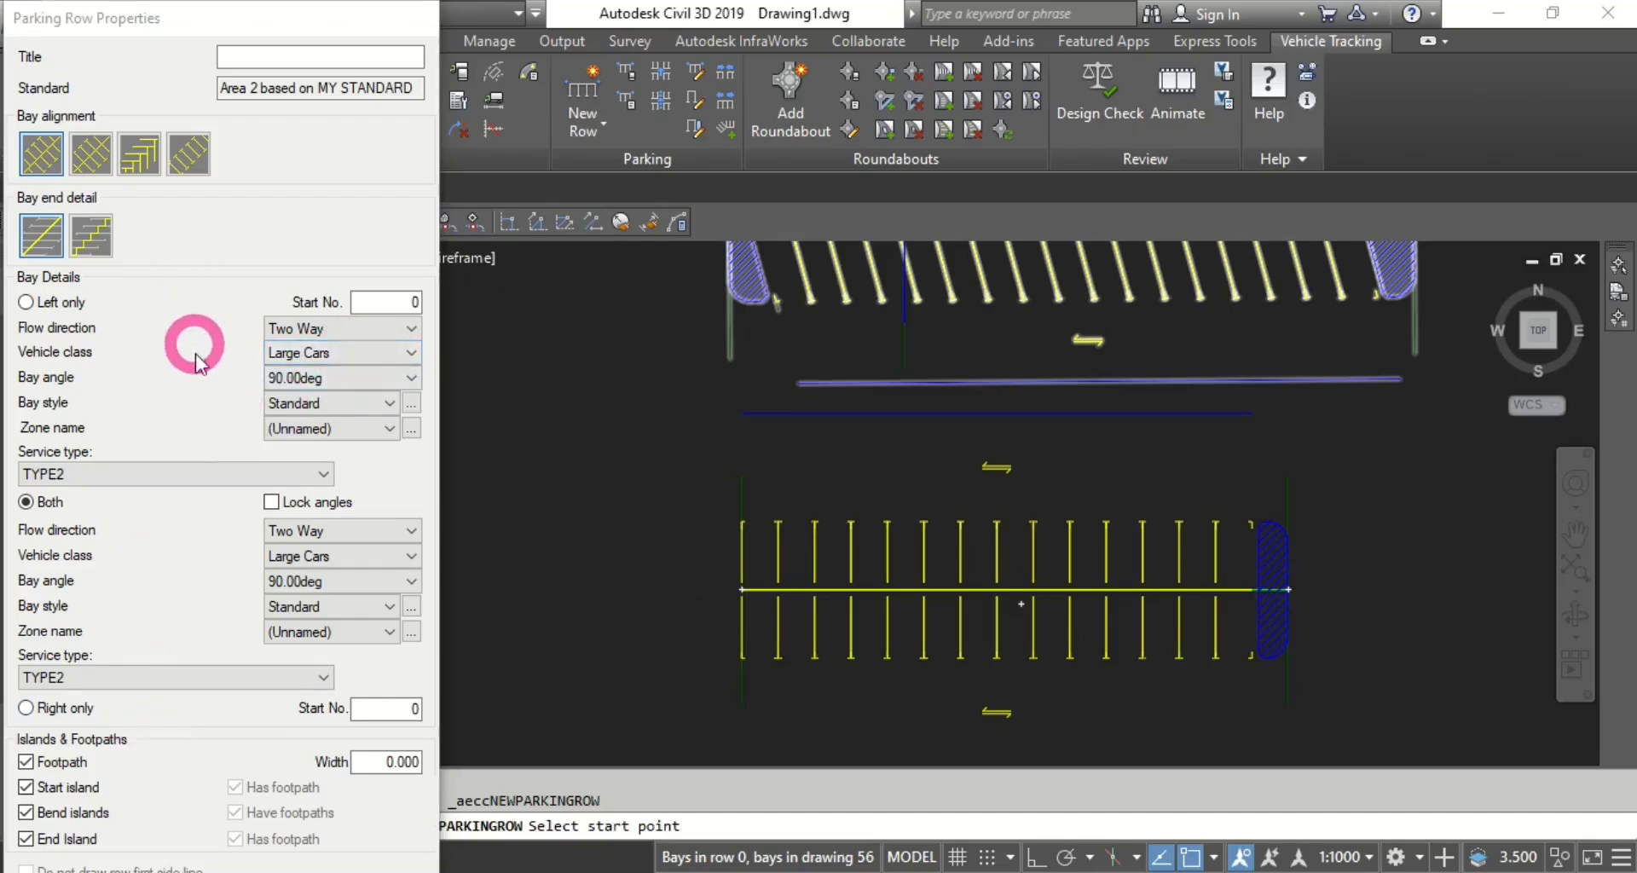
drag(207, 332, 222, 454)
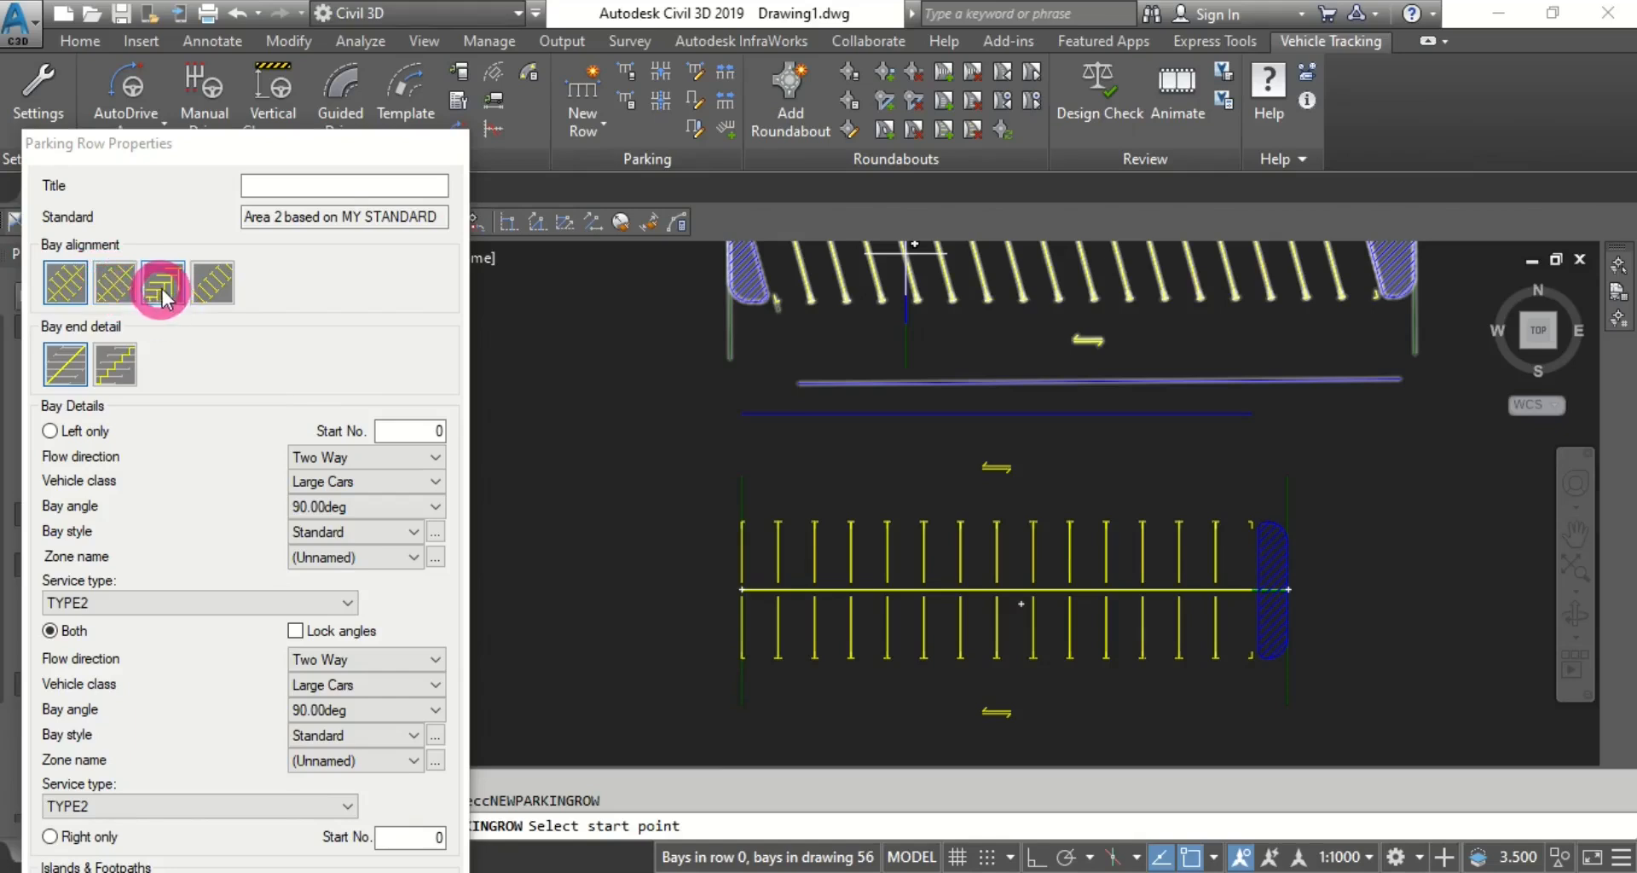
click(212, 289)
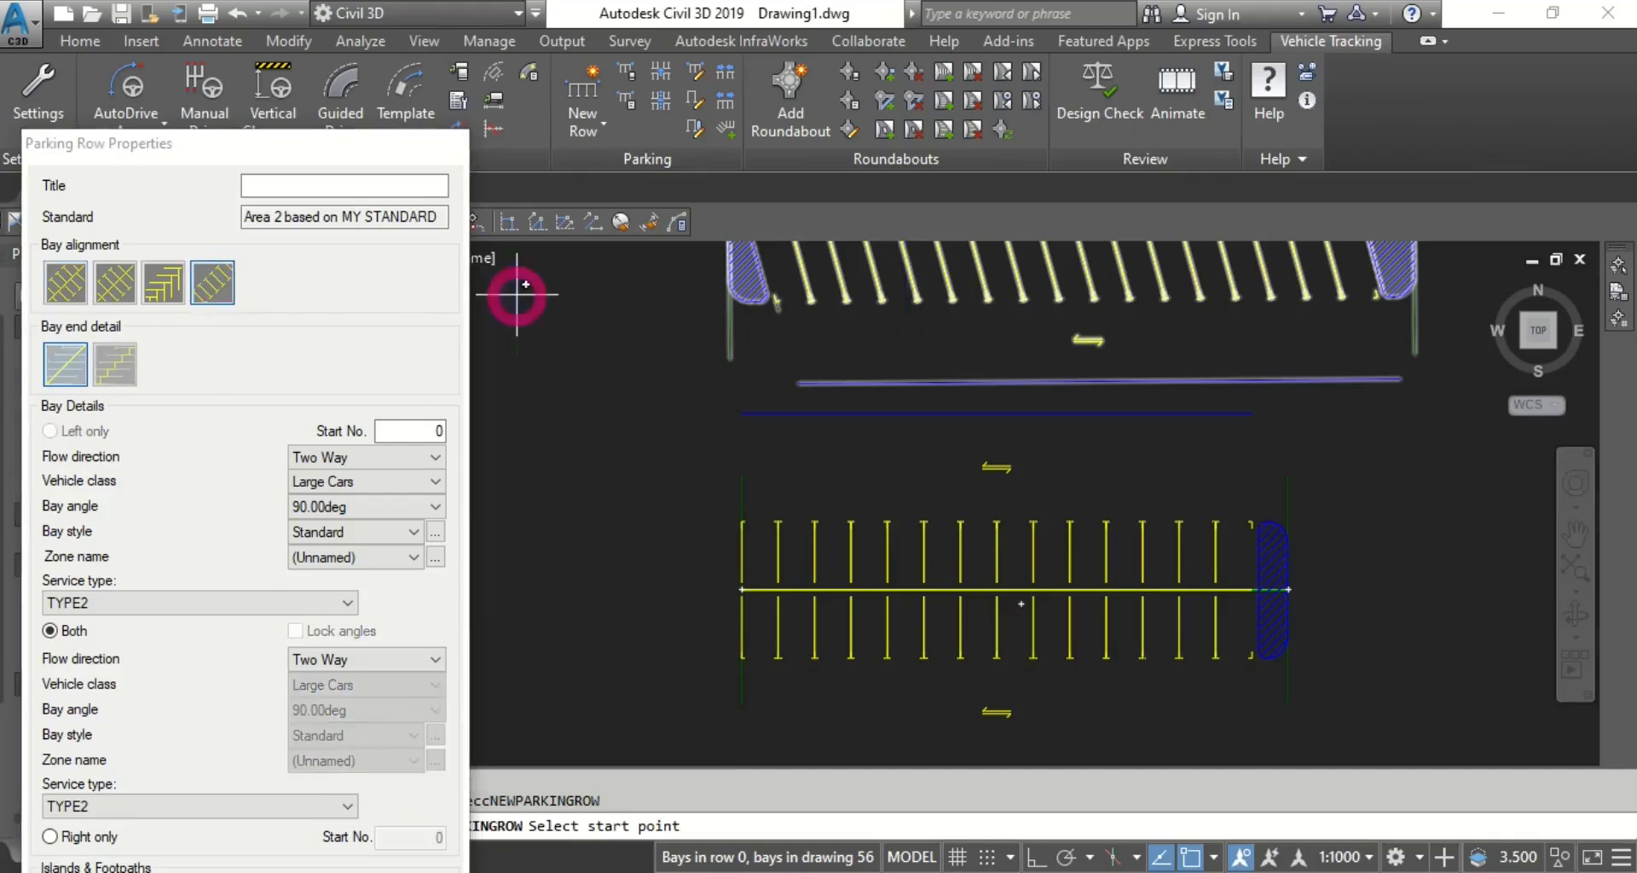
Place the single-line parking row below the existing rows as one horizontal segment, and leave it deselected.
scroll(537, 341, down, 6)
scroll(615, 483, up, 3)
click(629, 487)
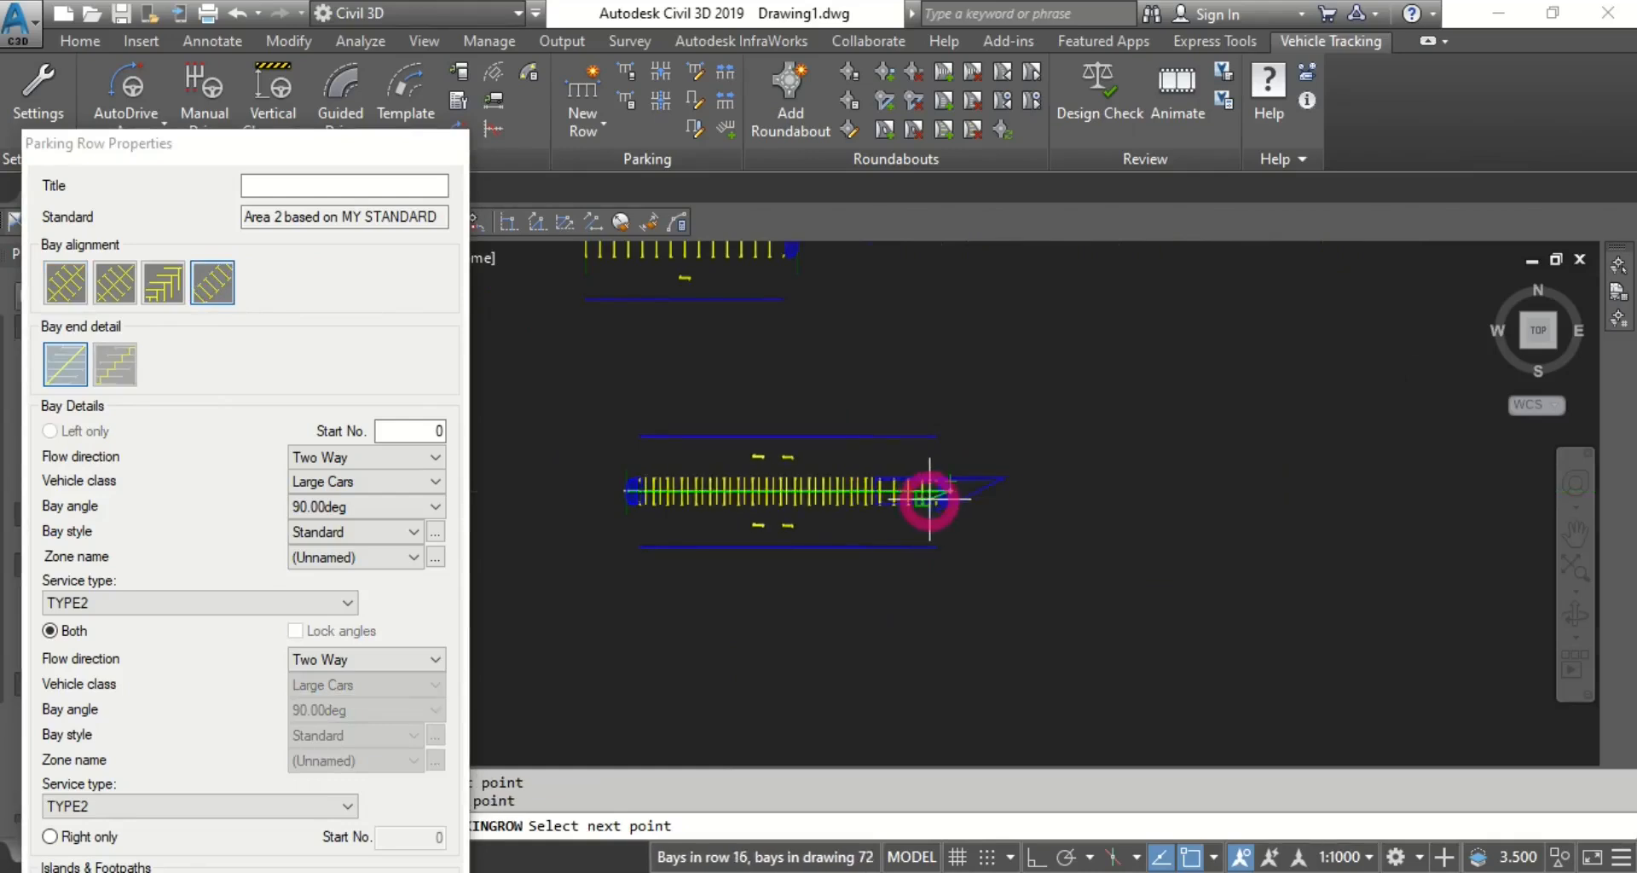
key(Return)
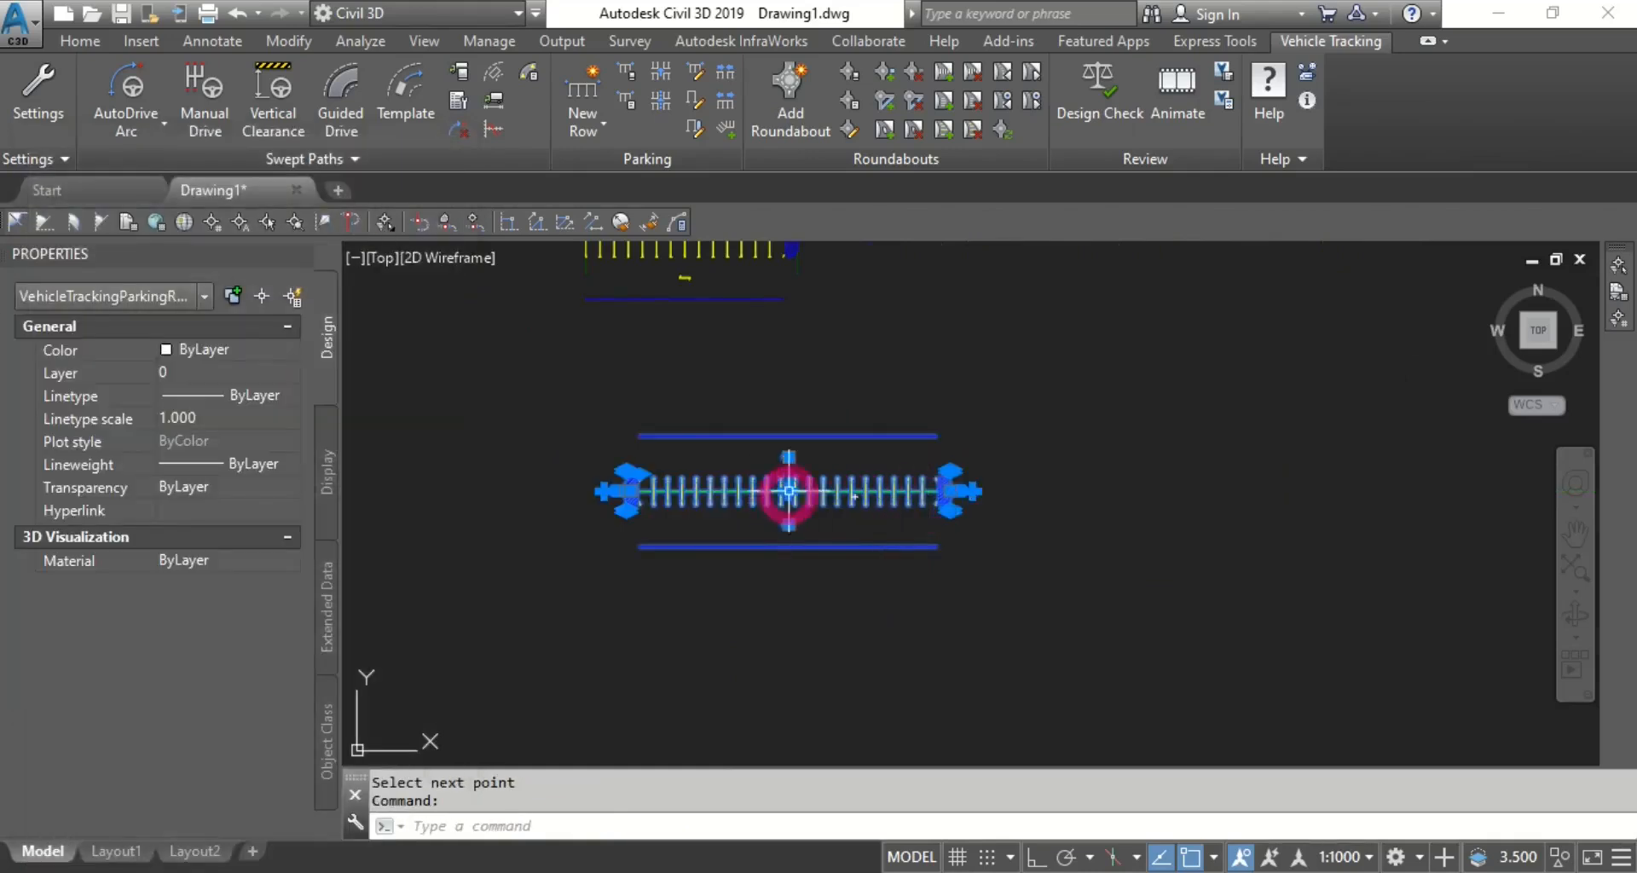
scroll(790, 491, up, 5)
key(Escape)
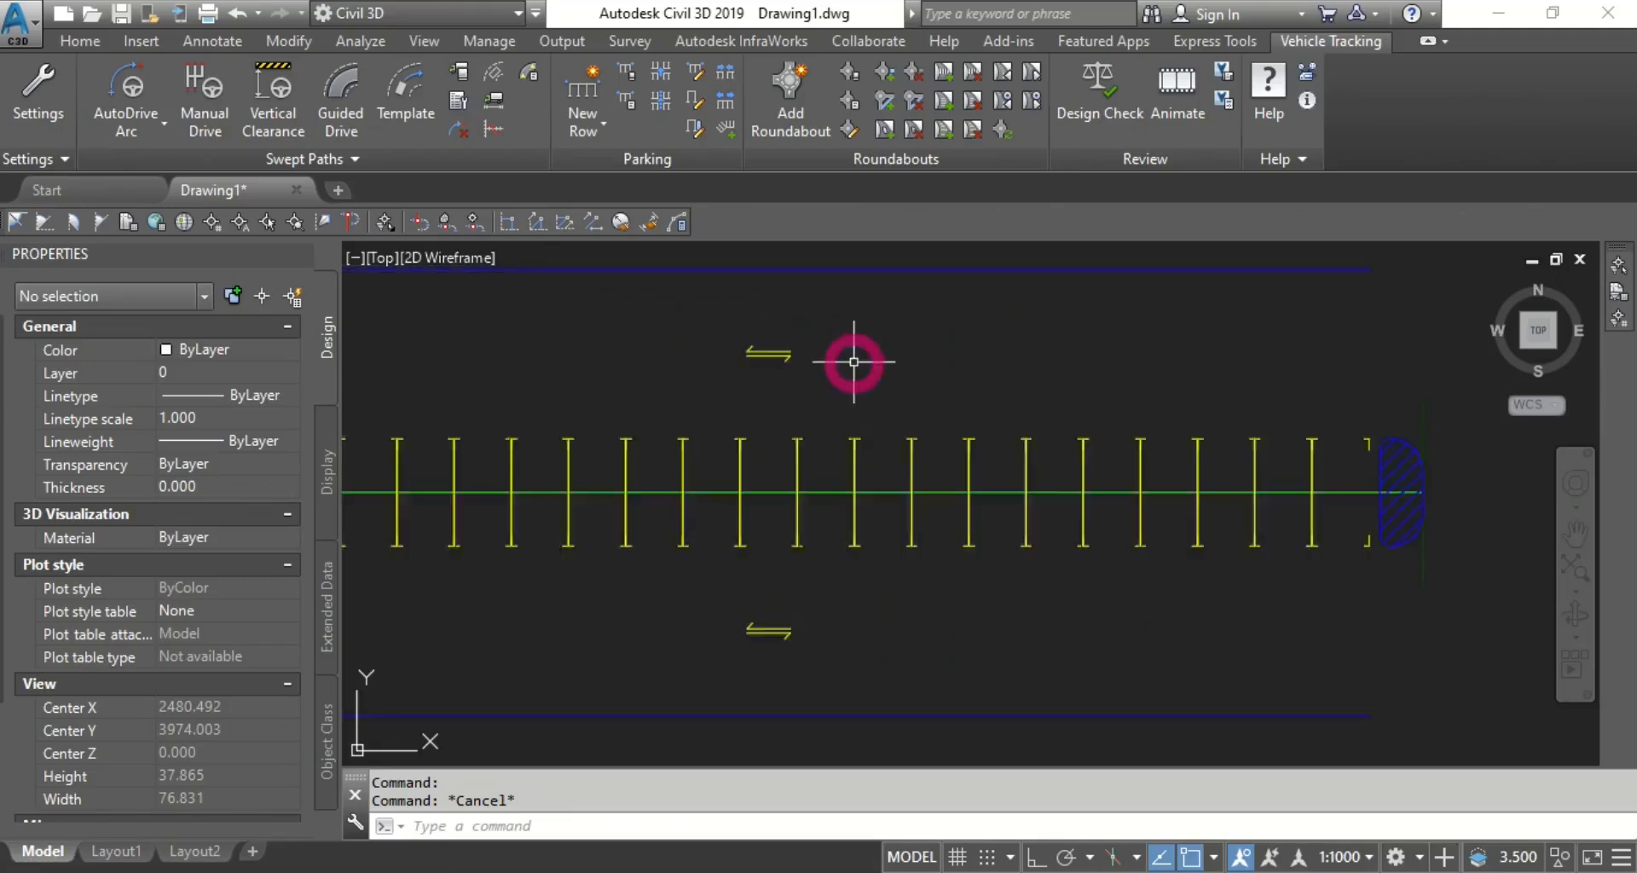
scroll(853, 362, down, 2)
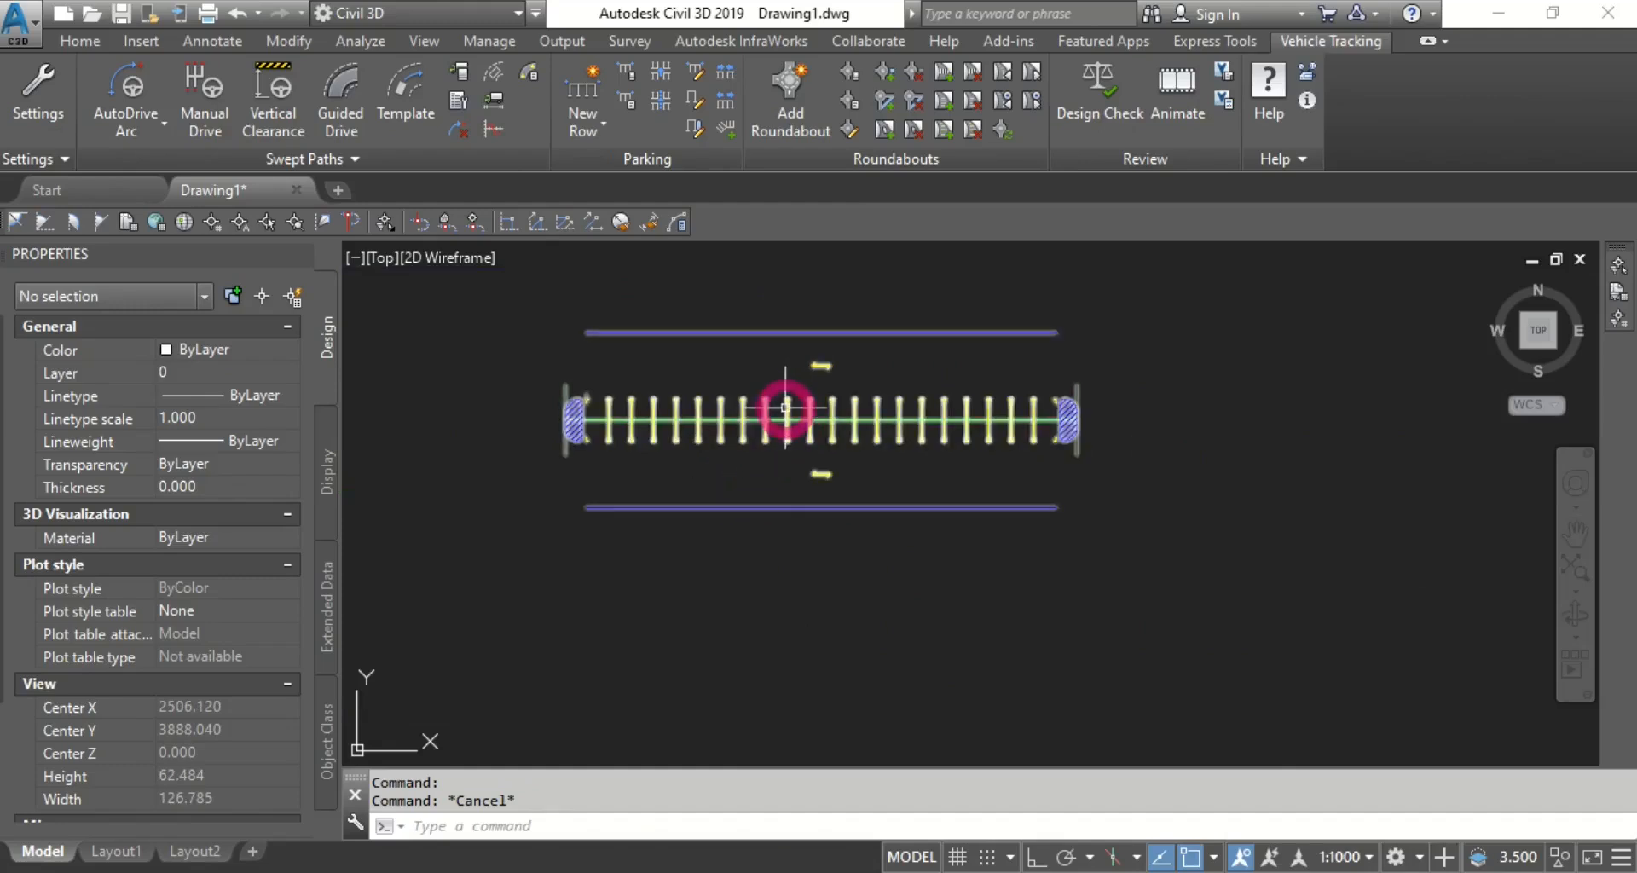
Start a new parking row with a 45° bay angle on the left side and the stepped bay end detail.
click(585, 85)
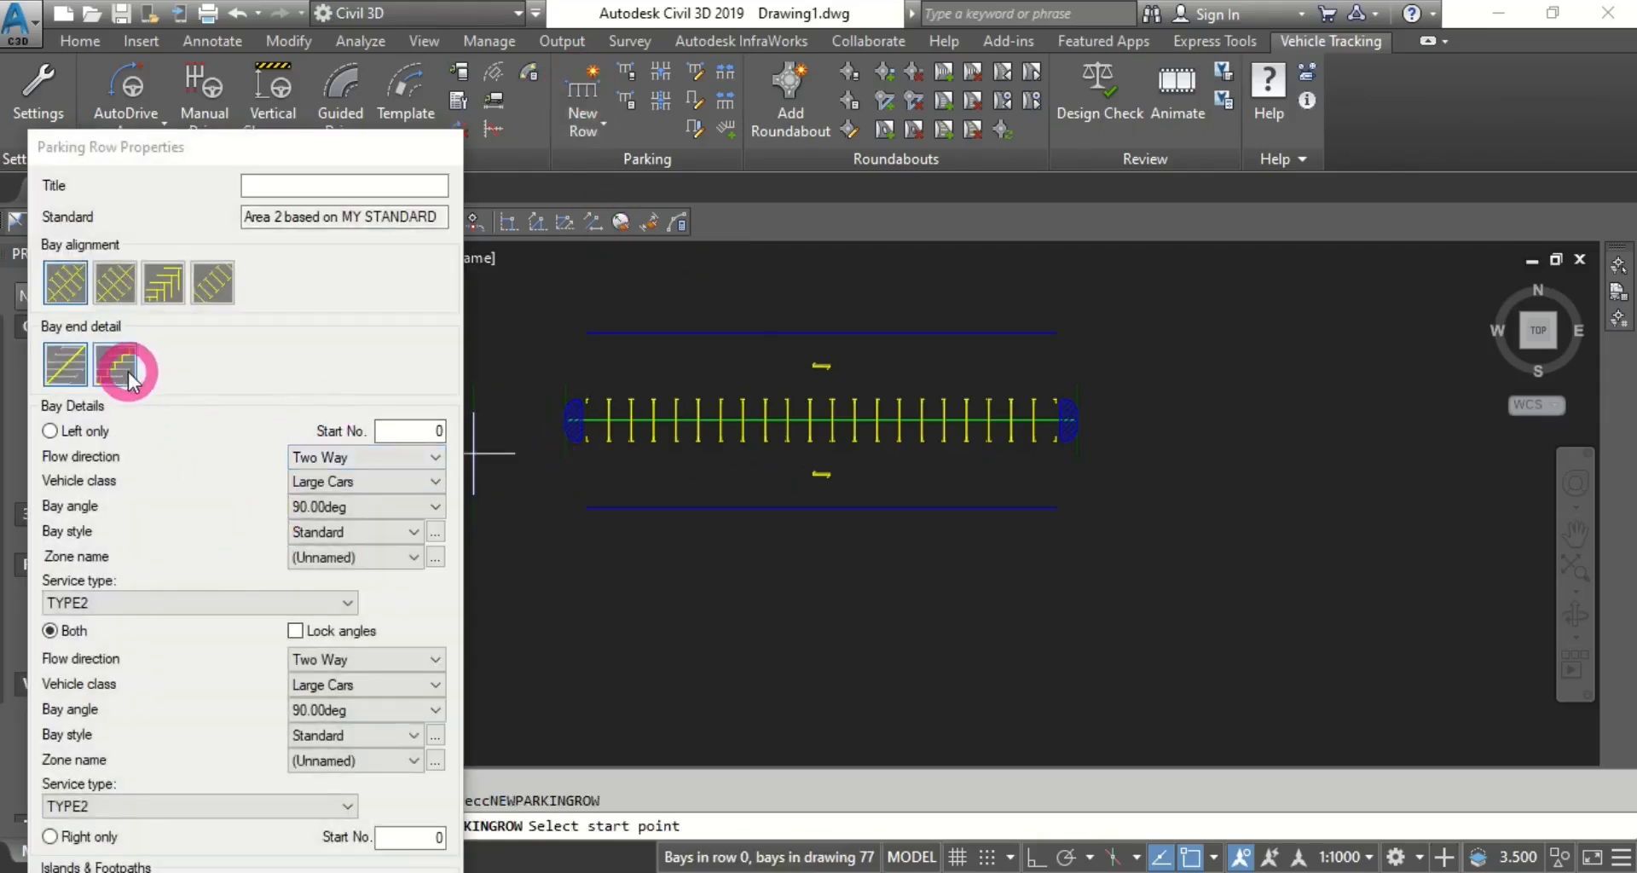
click(359, 506)
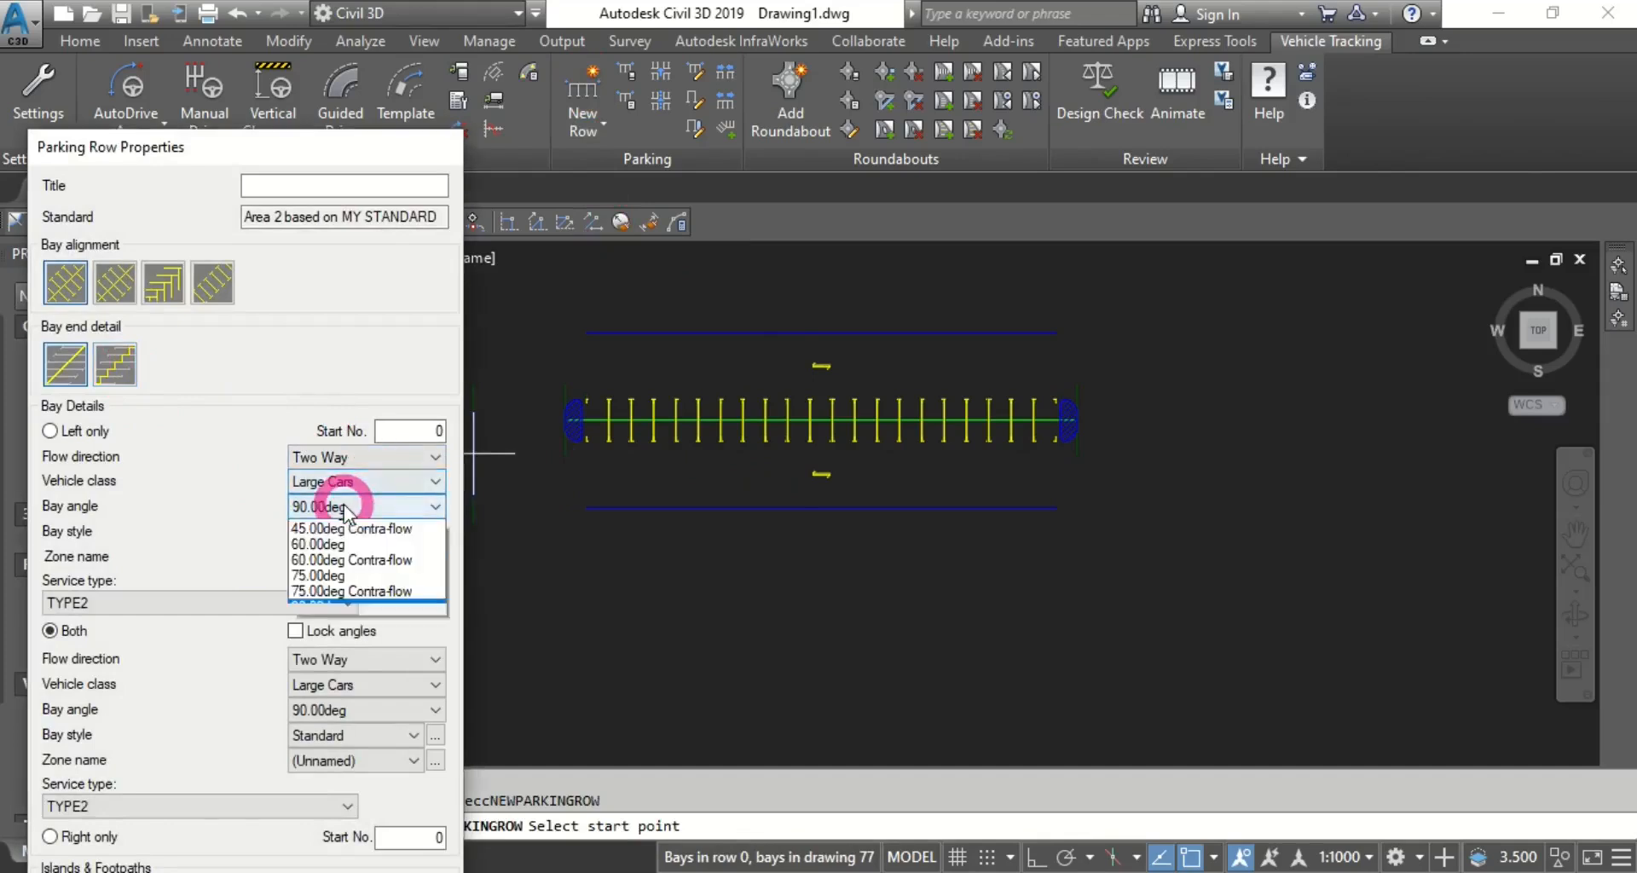
click(303, 546)
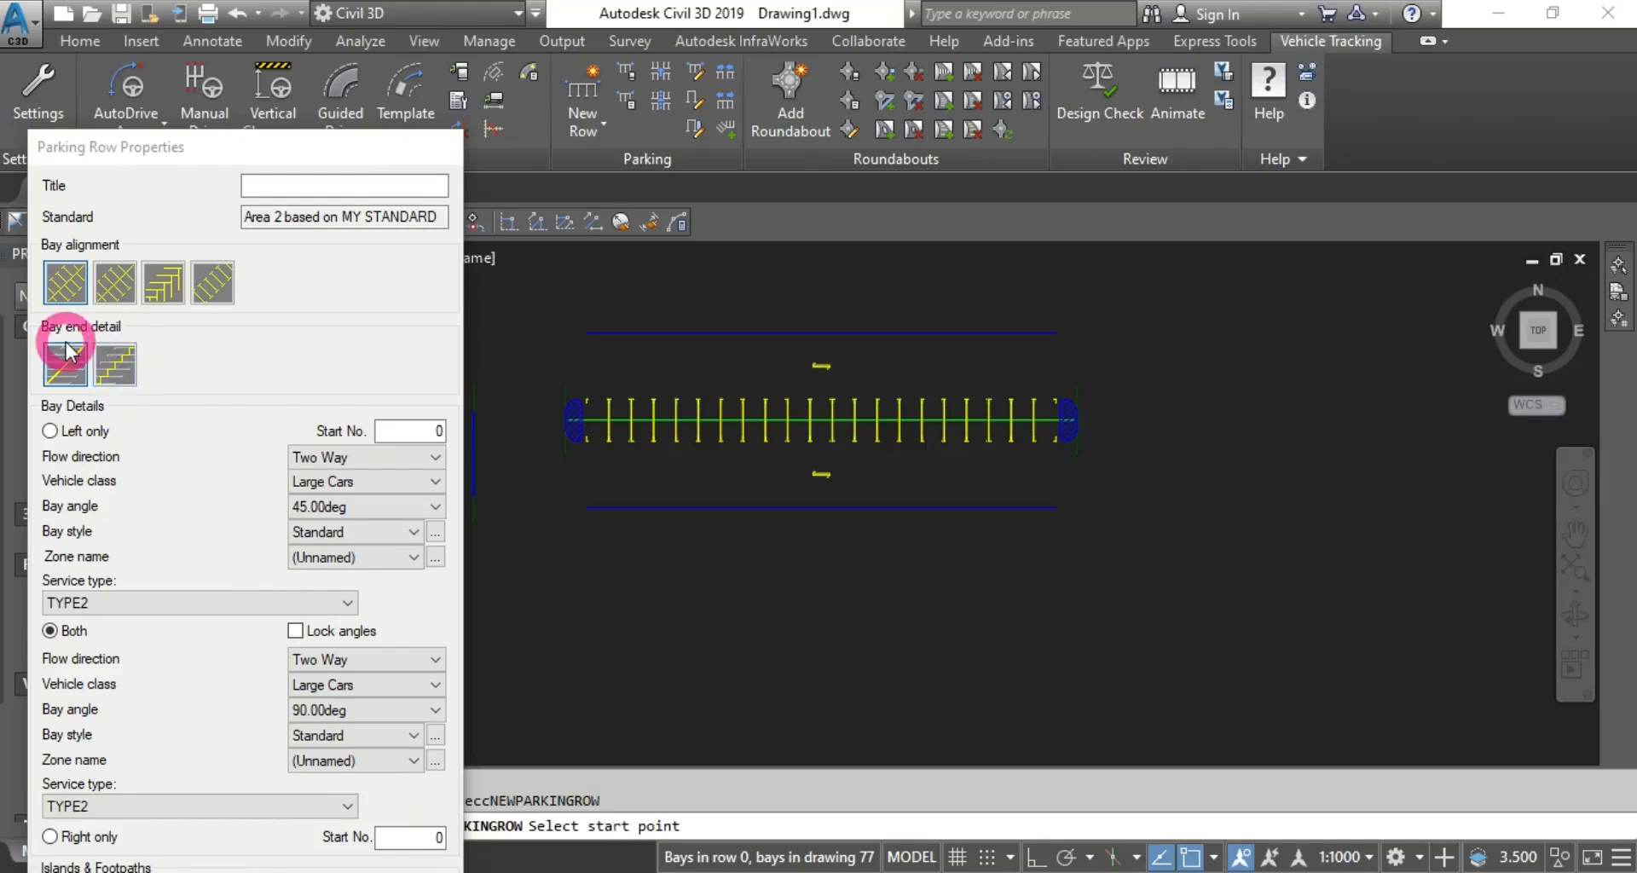
click(116, 366)
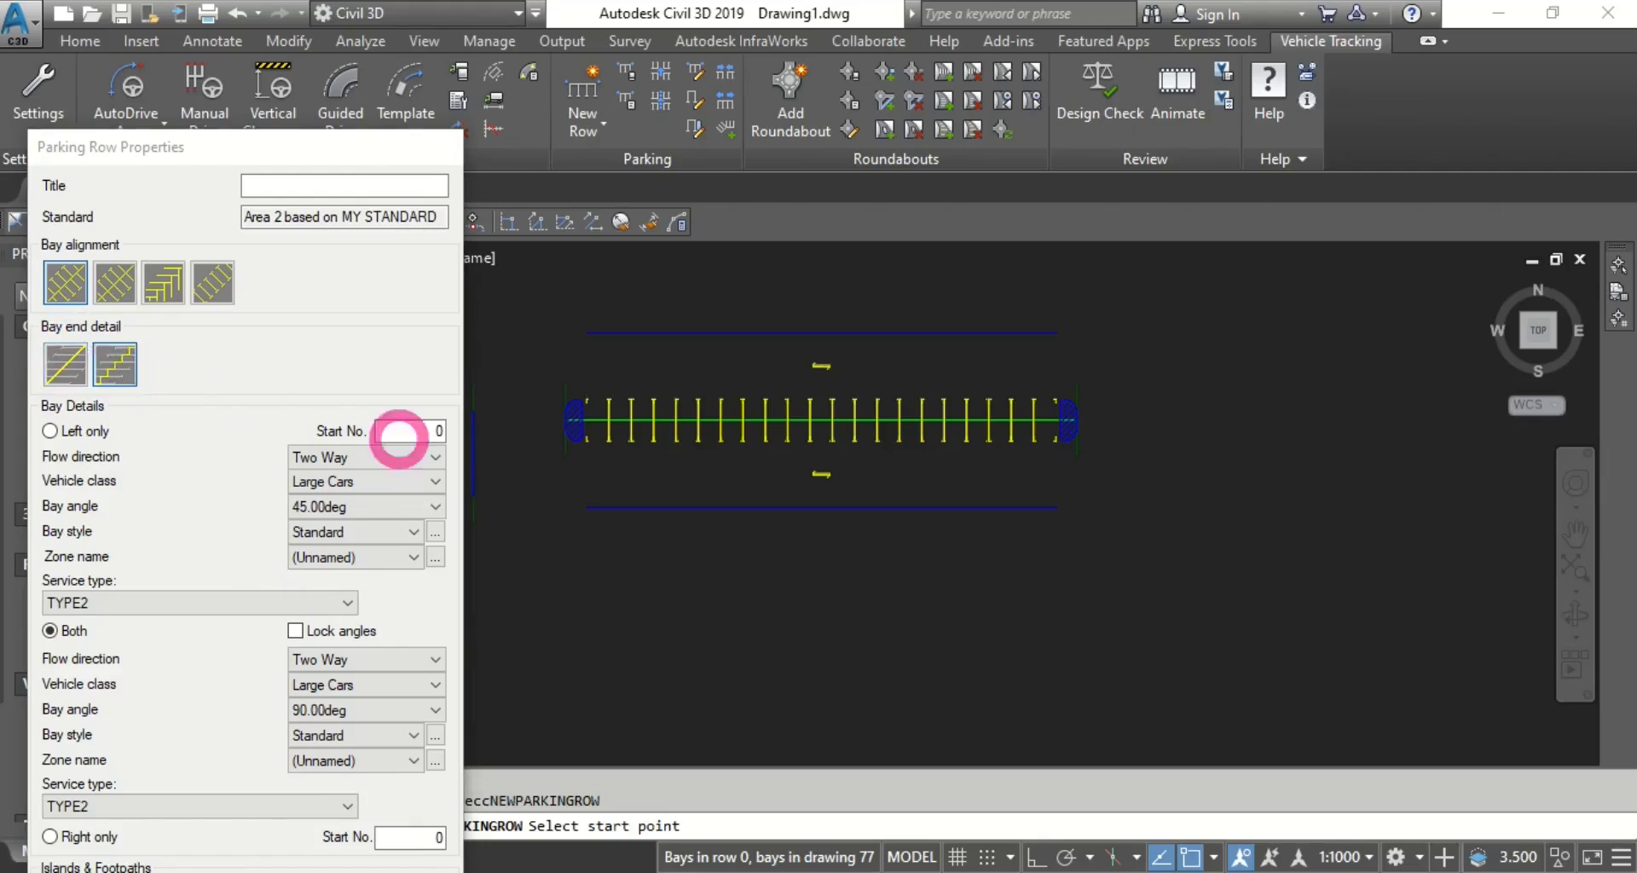
Place the row below the single-line one as a horizontal segment with bays on both sides, and deselect it.
scroll(801, 530, down, 2)
click(729, 589)
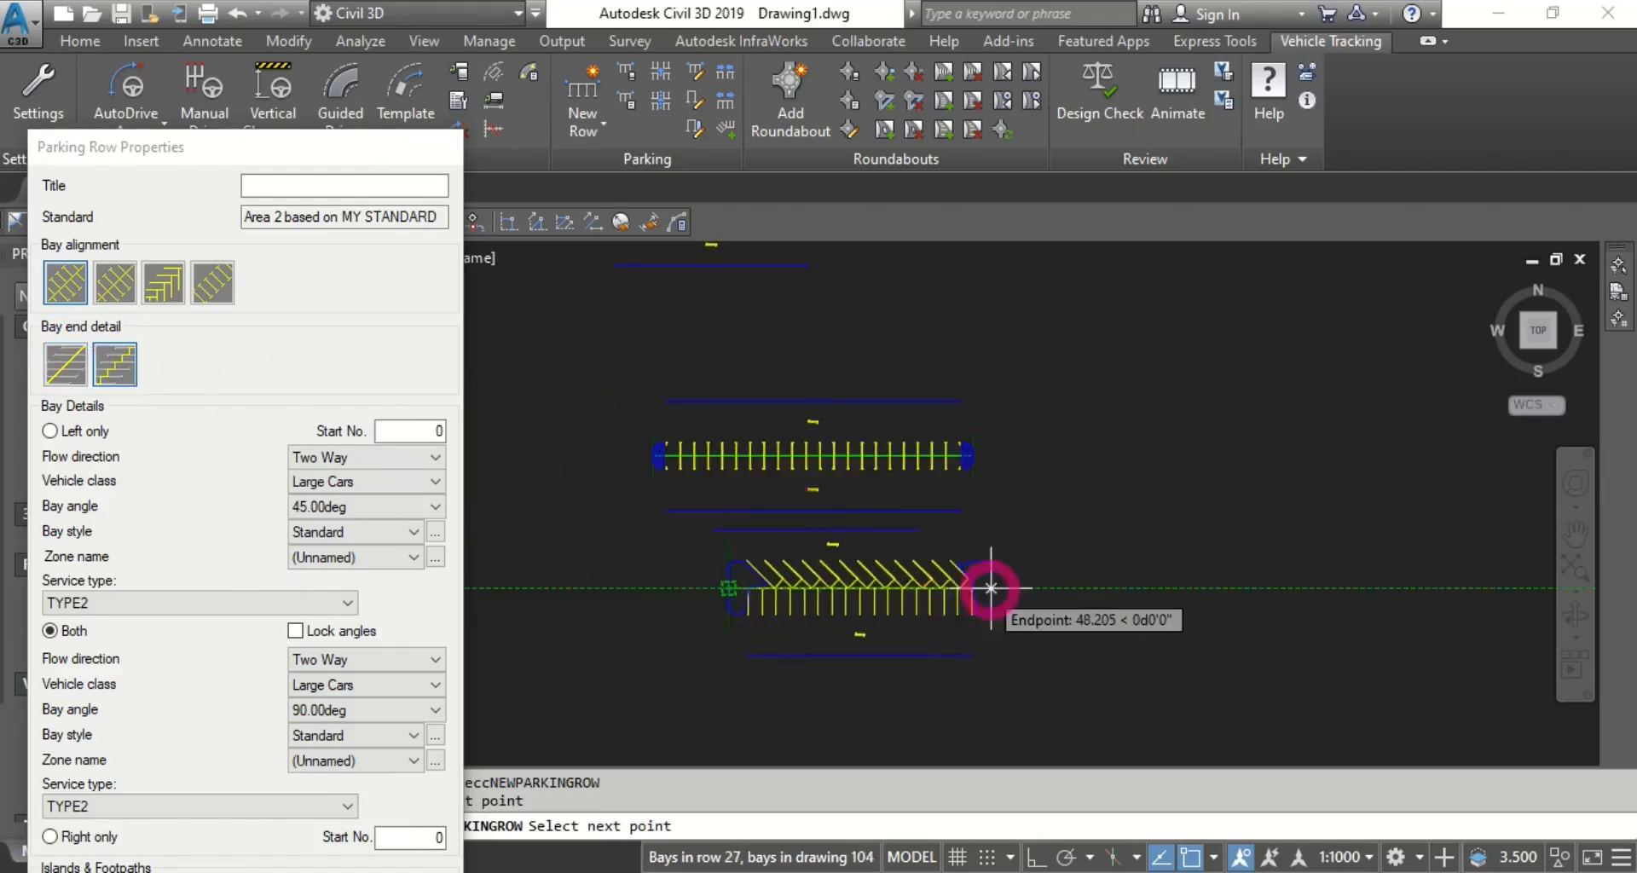
key(Return)
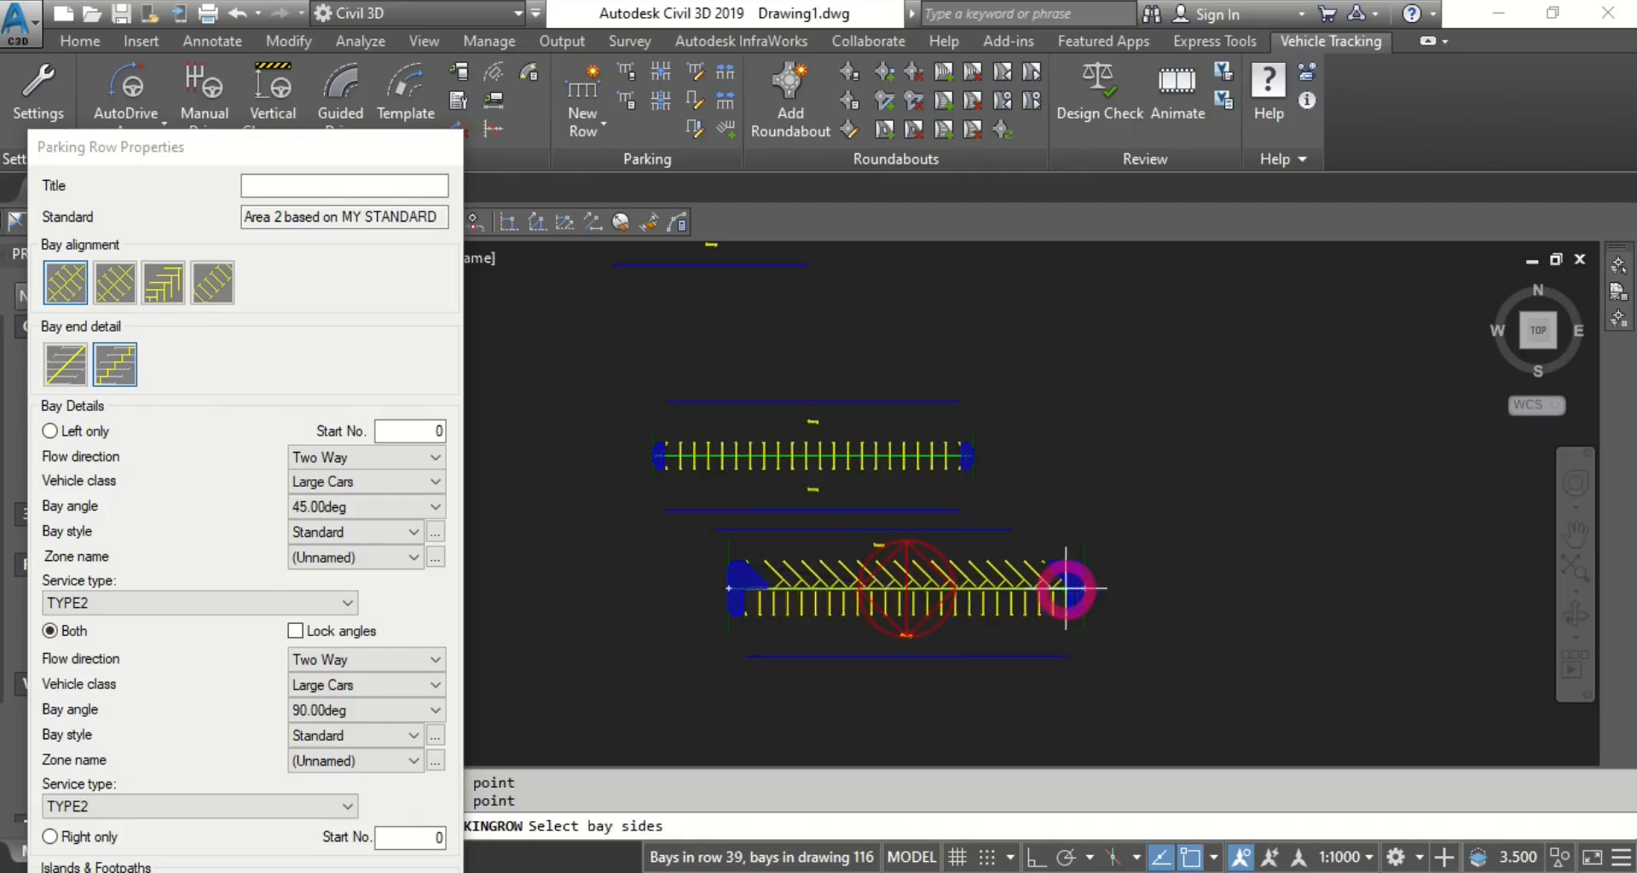
click(908, 590)
scroll(899, 589, up, 4)
key(Escape)
scroll(898, 589, up, 2)
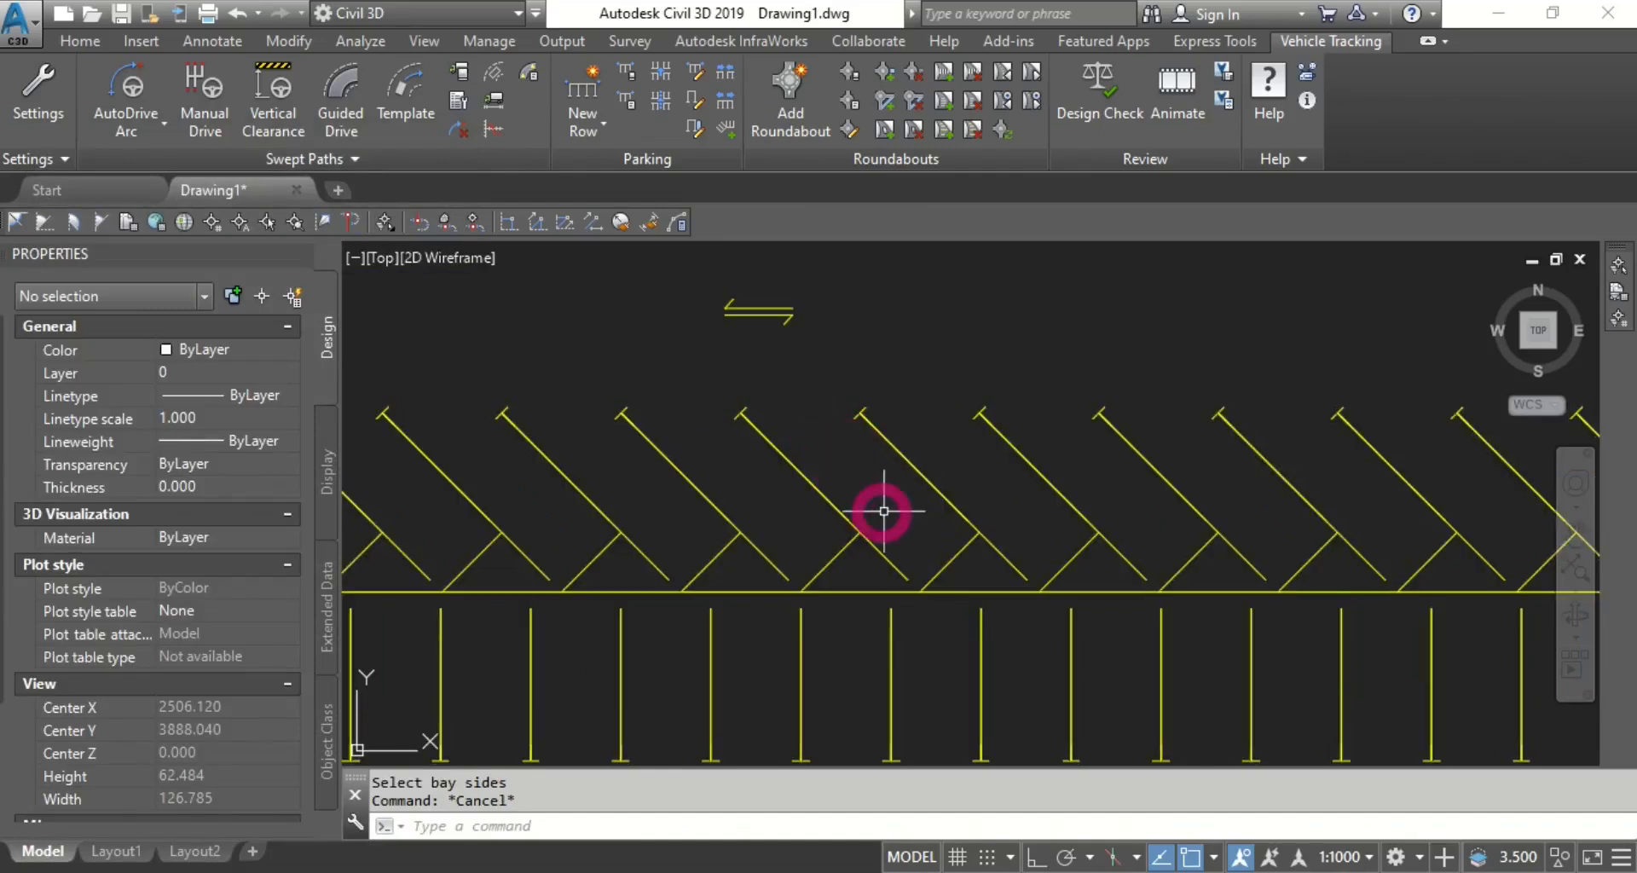
scroll(874, 498, down, 3)
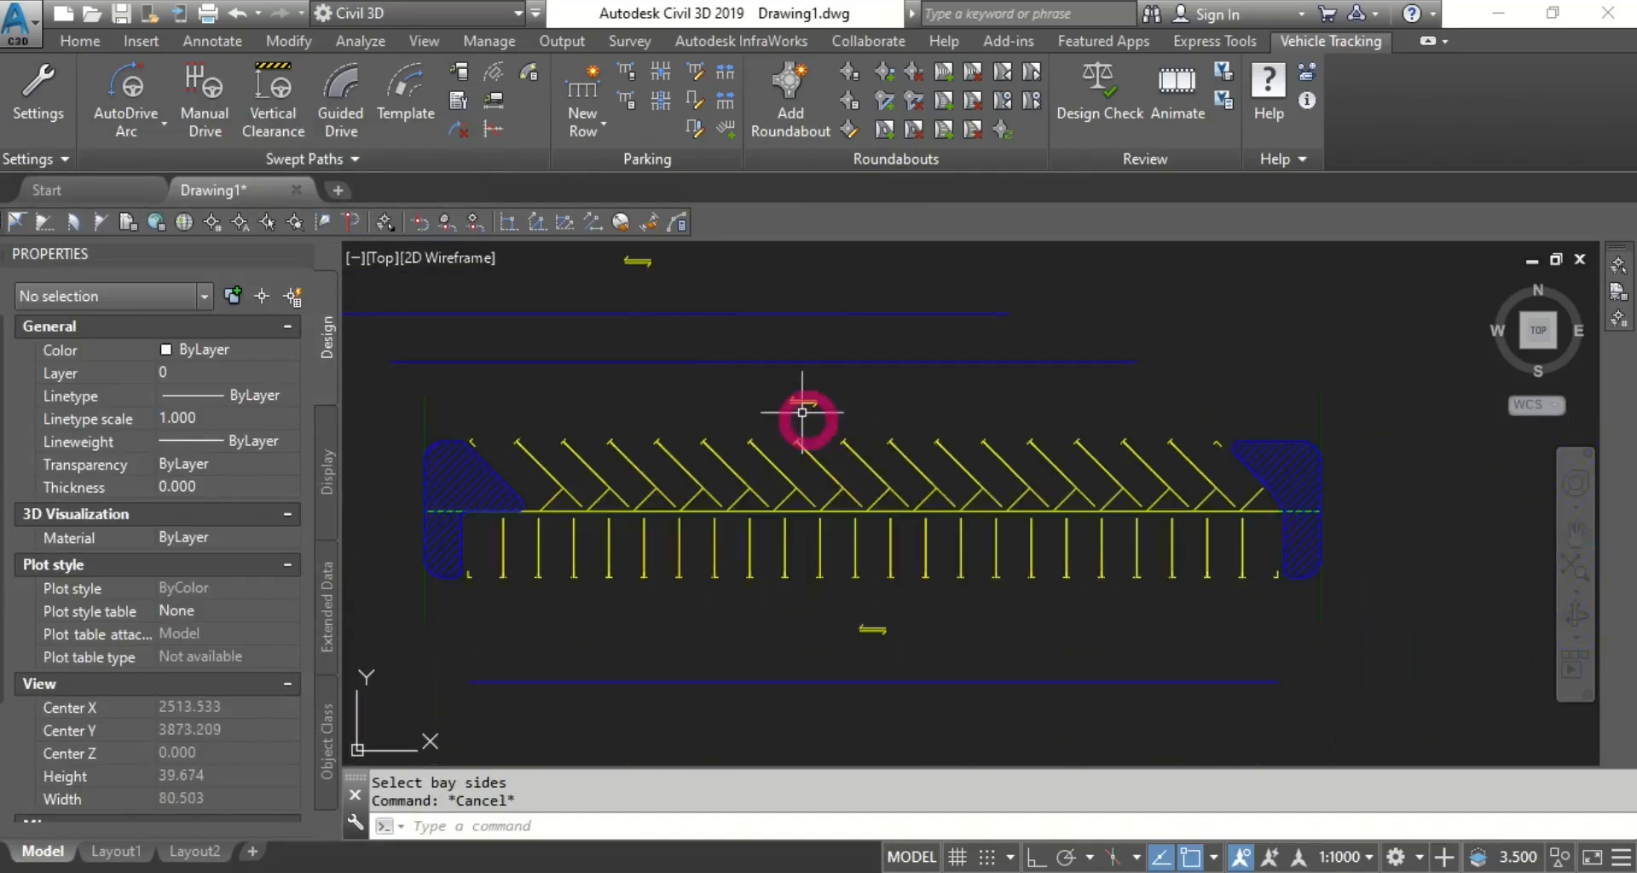
Start a 90° parking row in the empty area right of the others, with a horizontal segment followed by one sloping up to the right.
click(584, 98)
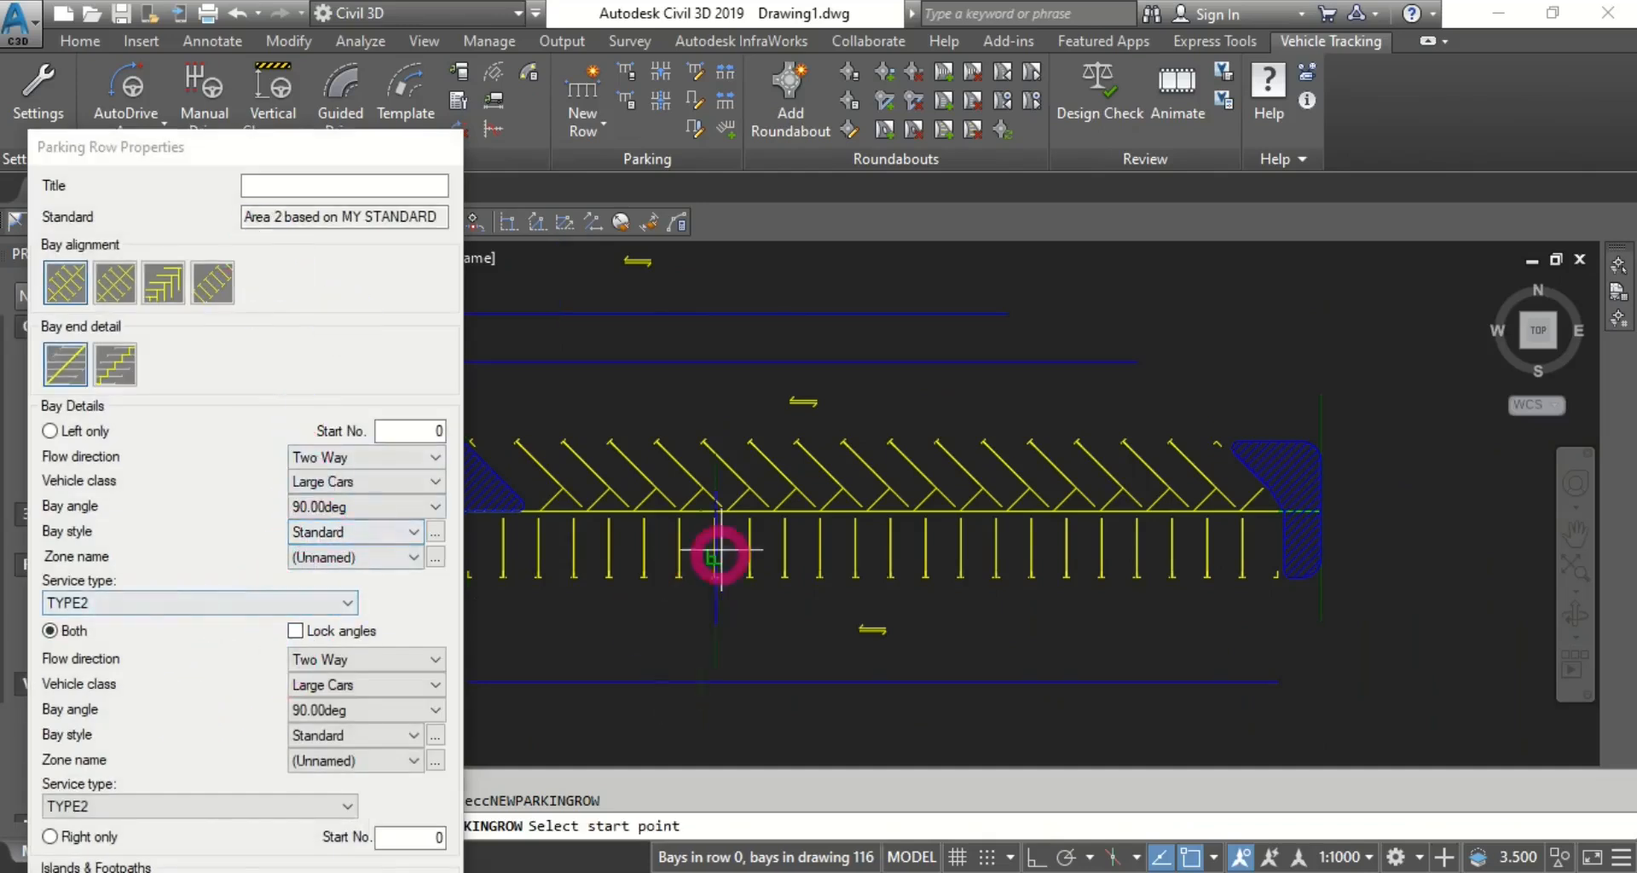
scroll(734, 500, down, 5)
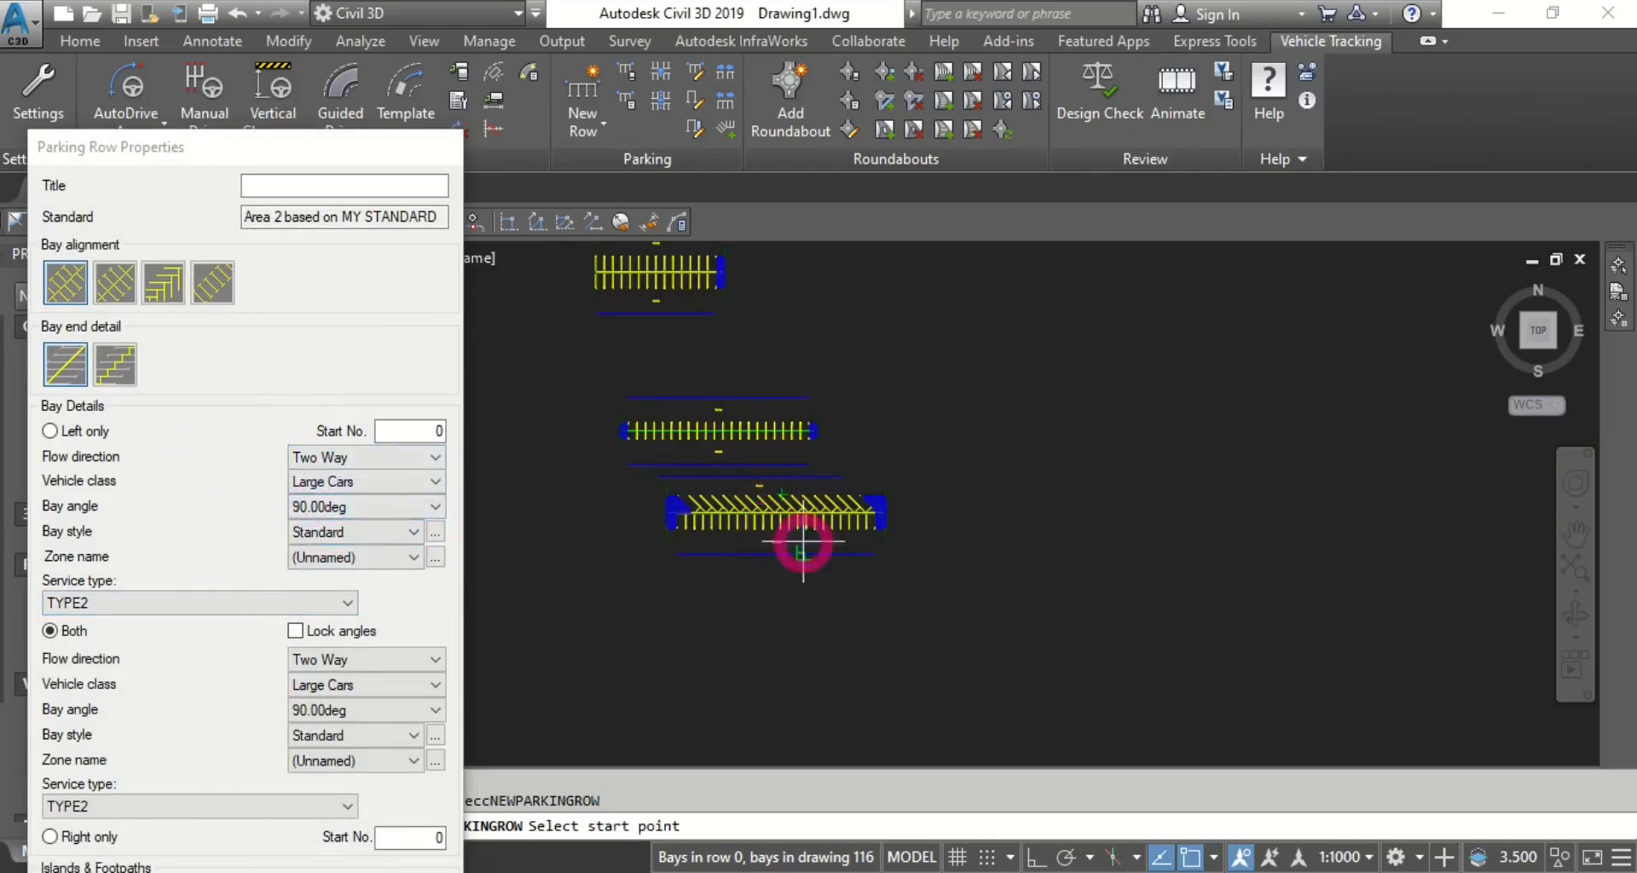
scroll(616, 482, down, 5)
scroll(648, 491, up, 3)
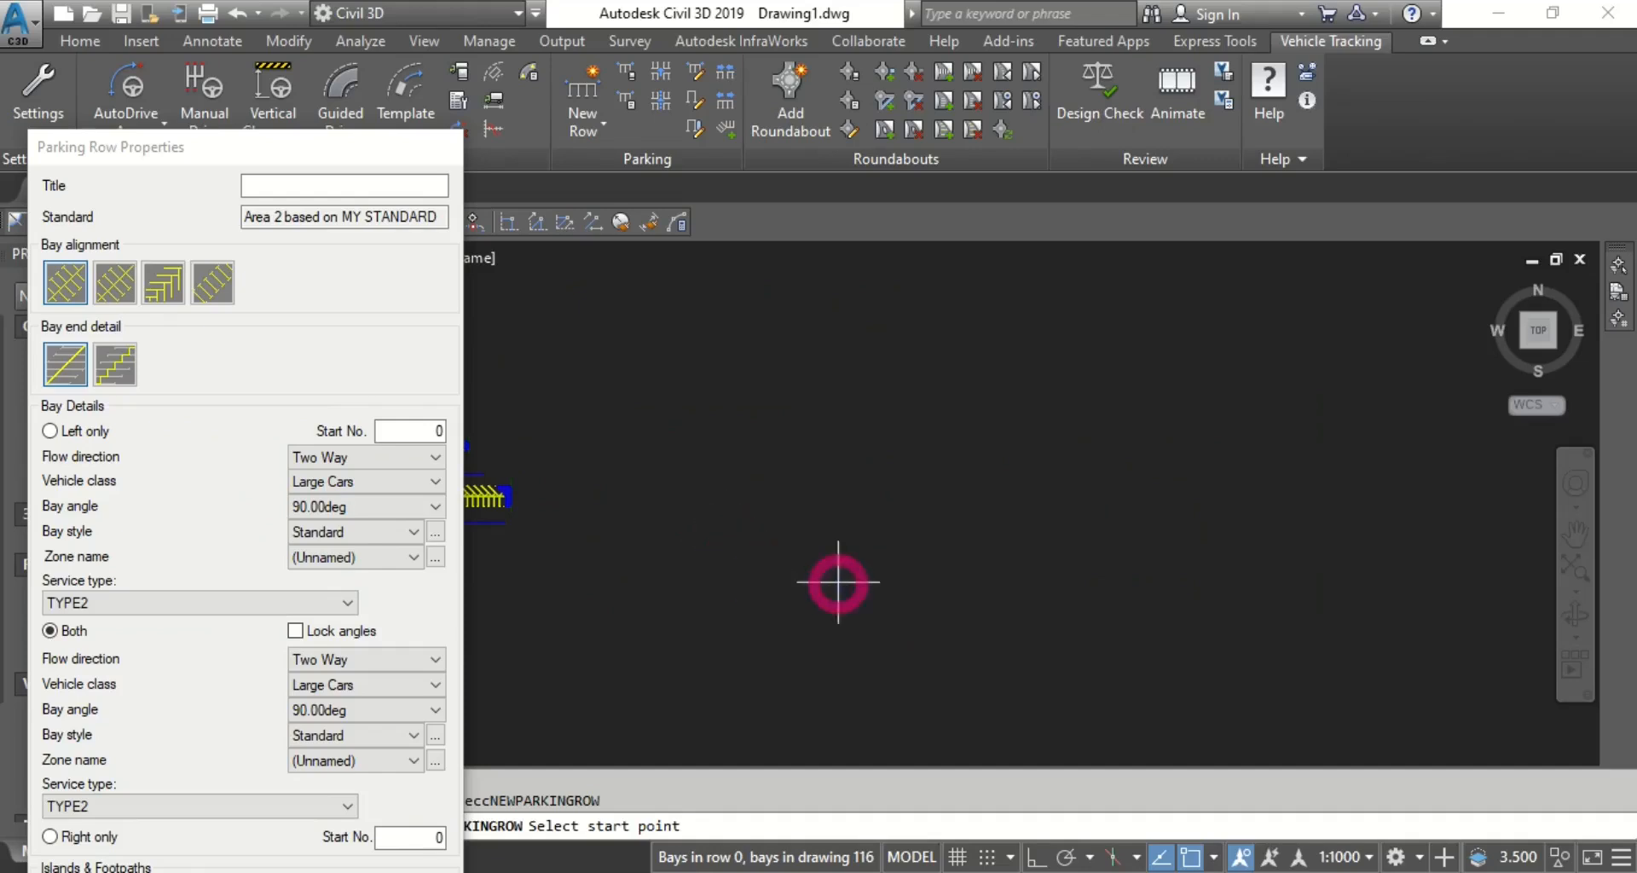
click(722, 576)
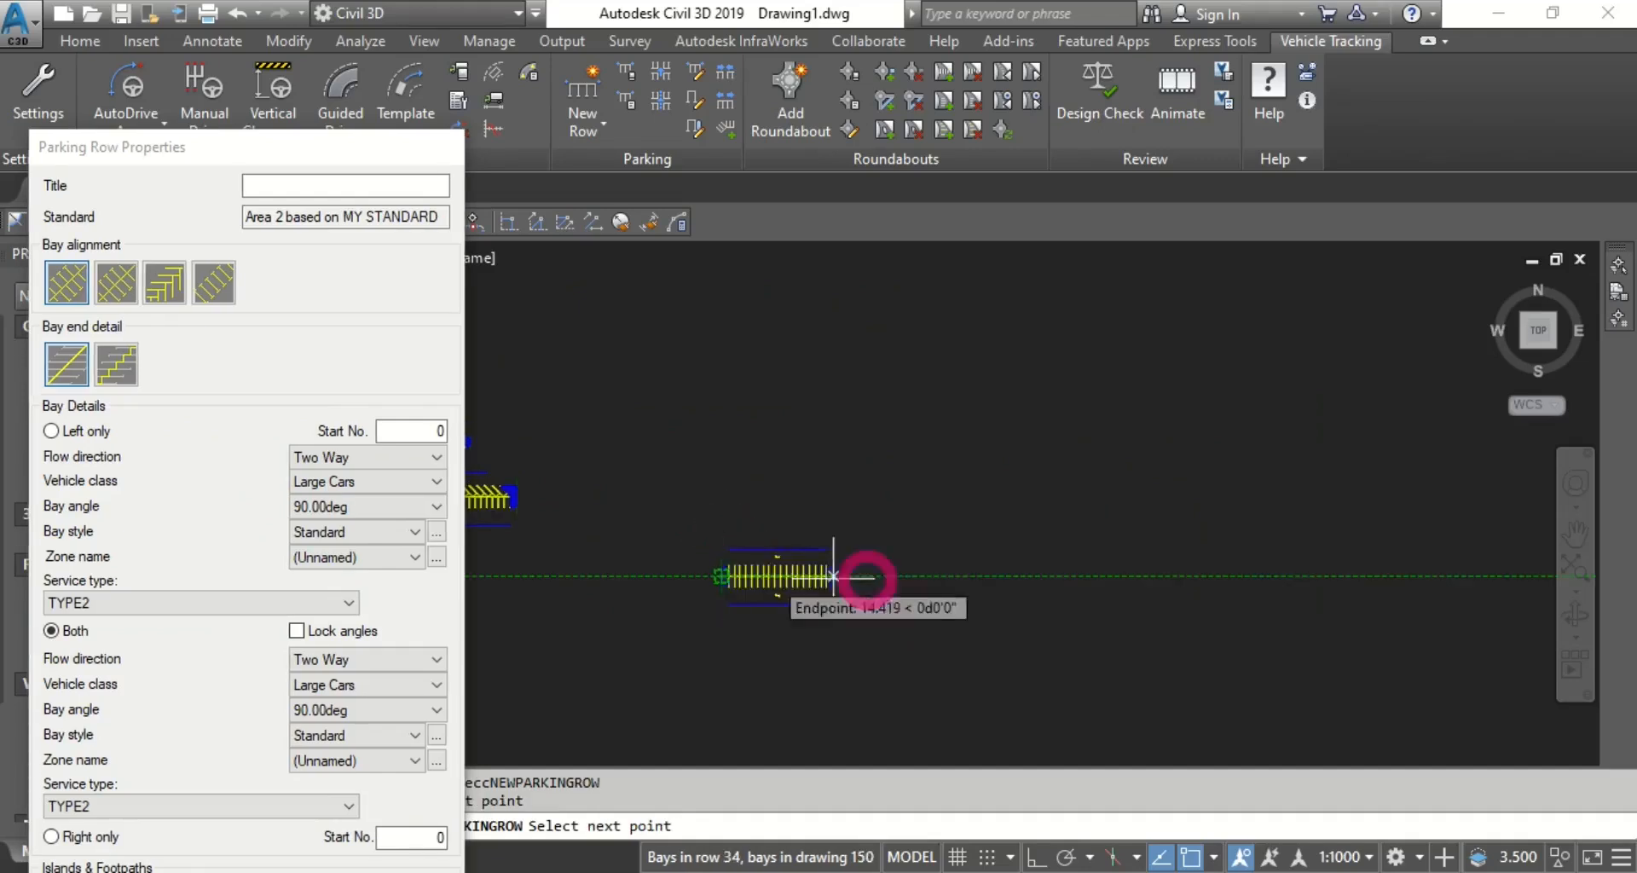
click(1018, 579)
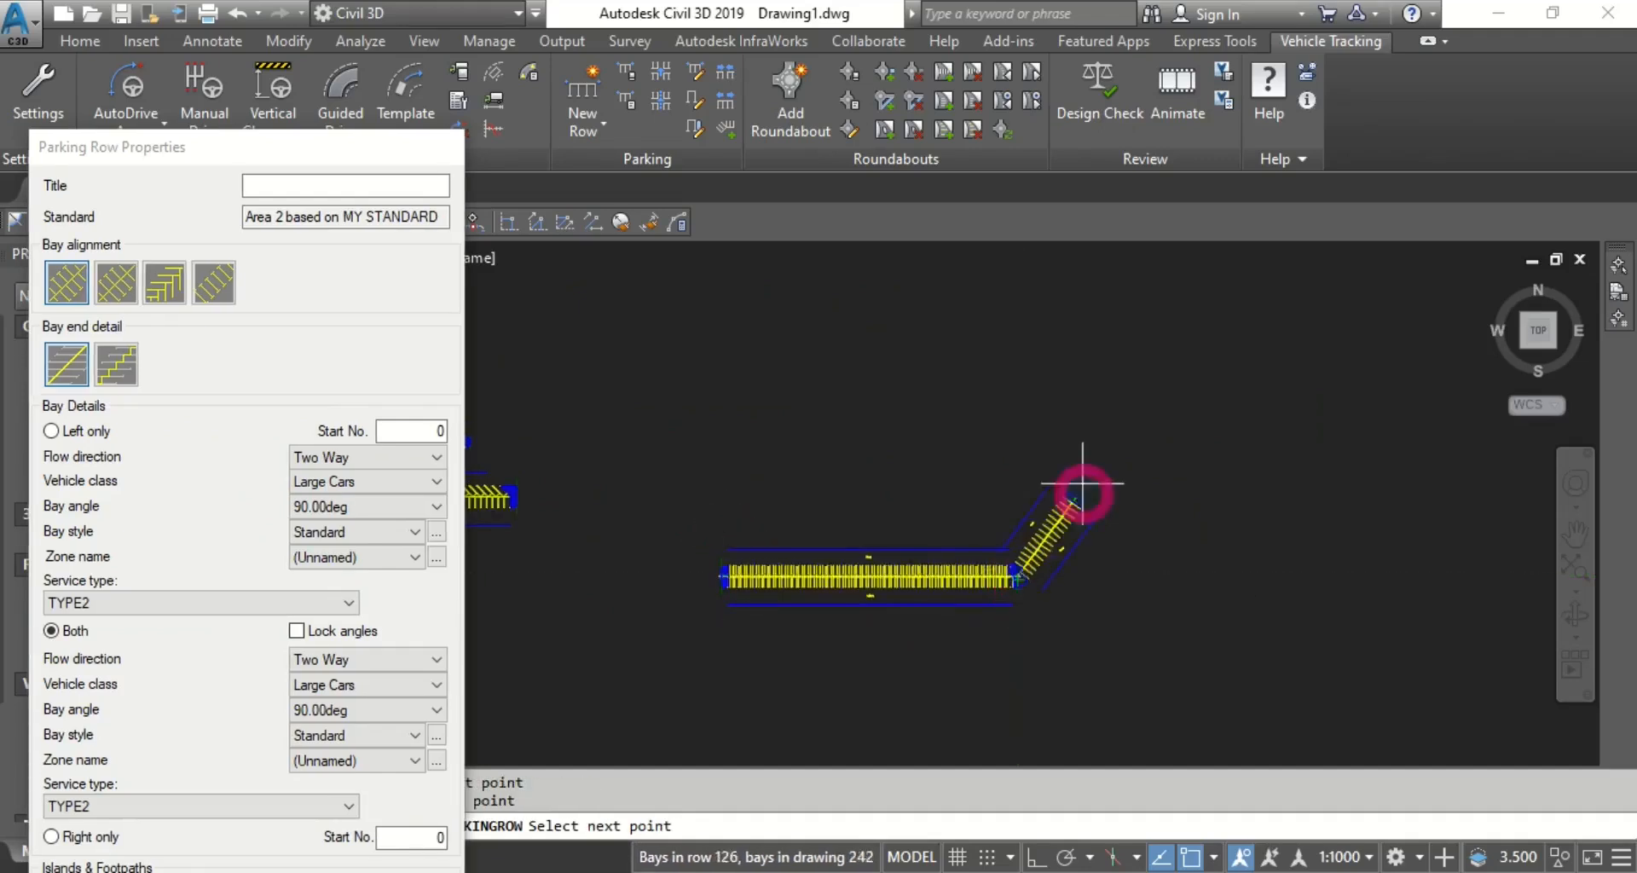
click(1107, 460)
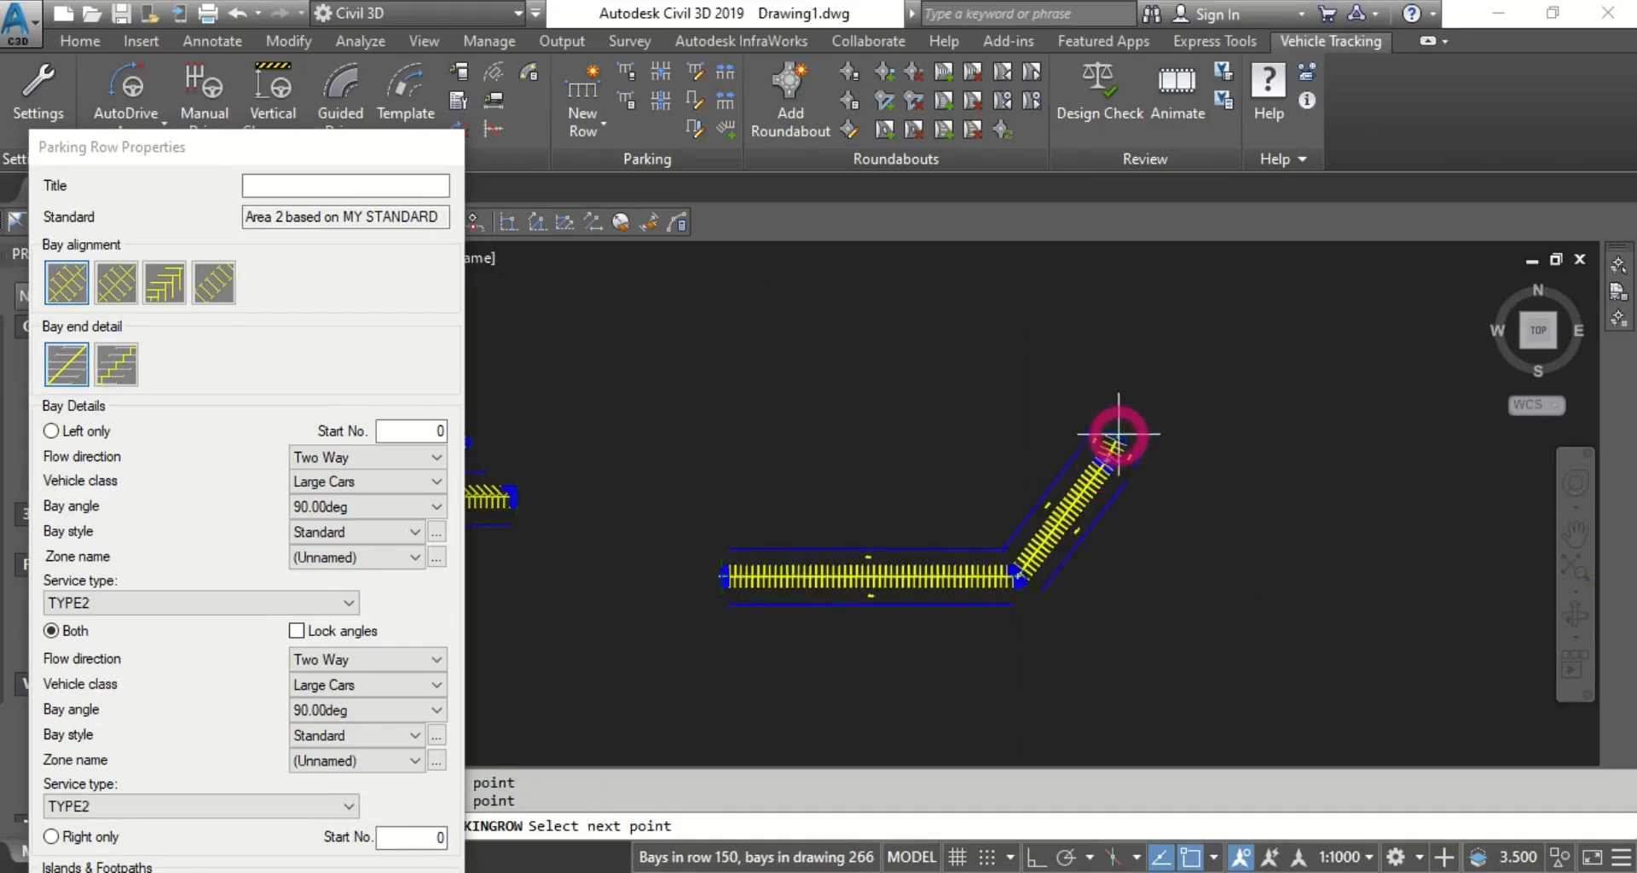
Extend the row with a vertical segment upward and a long segment back to the left, forming a U-like shape.
middle_drag(1118, 435, 1154, 672)
scroll(1159, 510, down, 2)
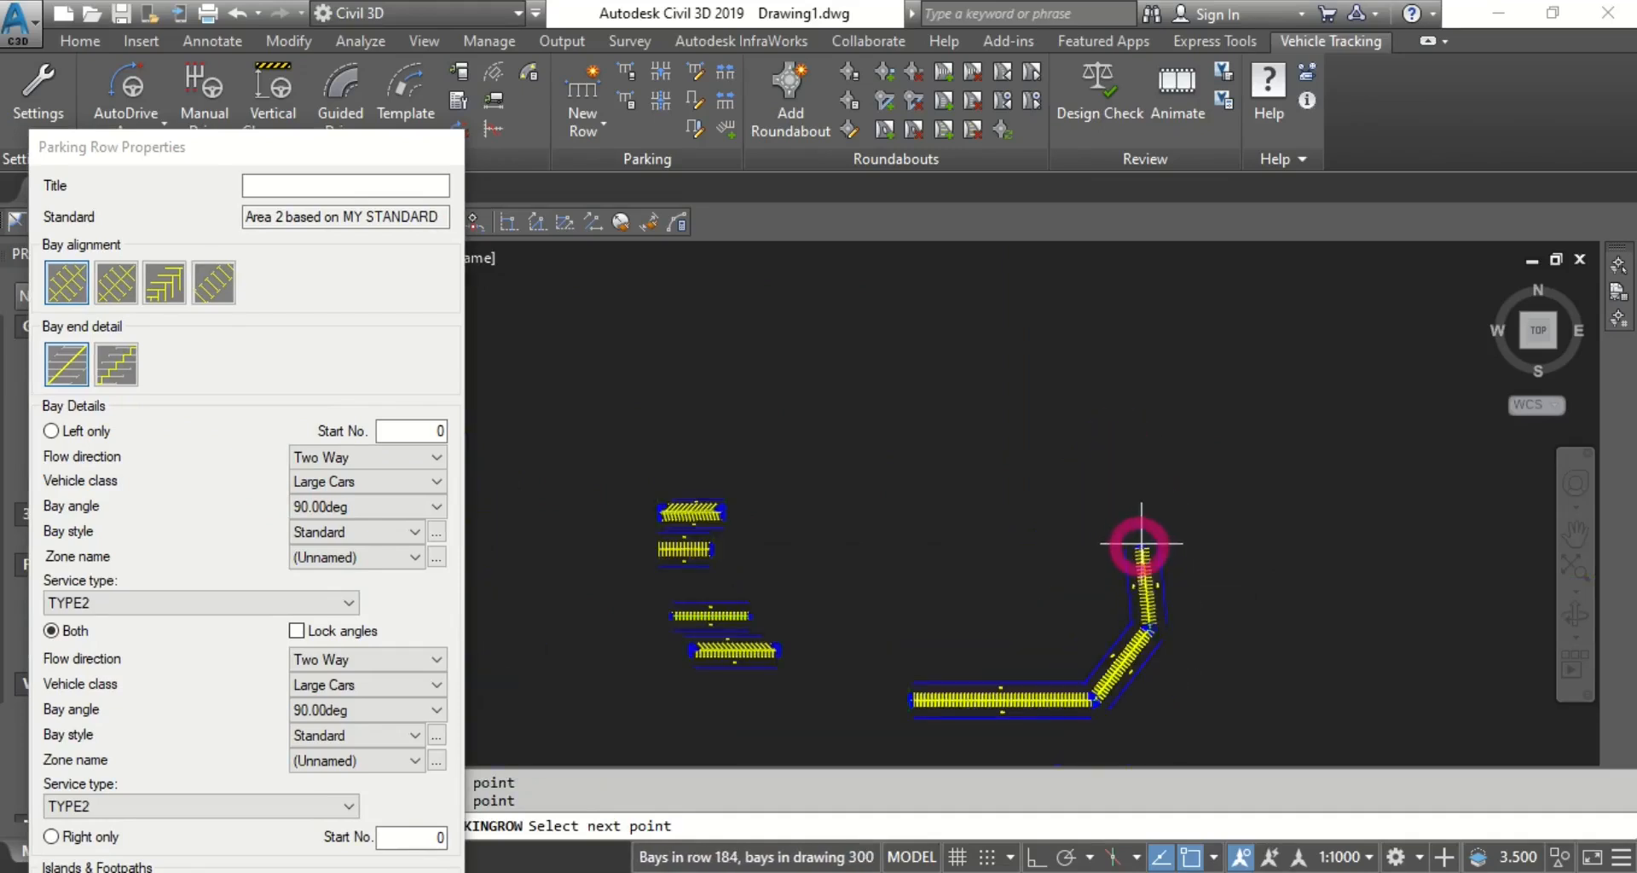
click(1151, 530)
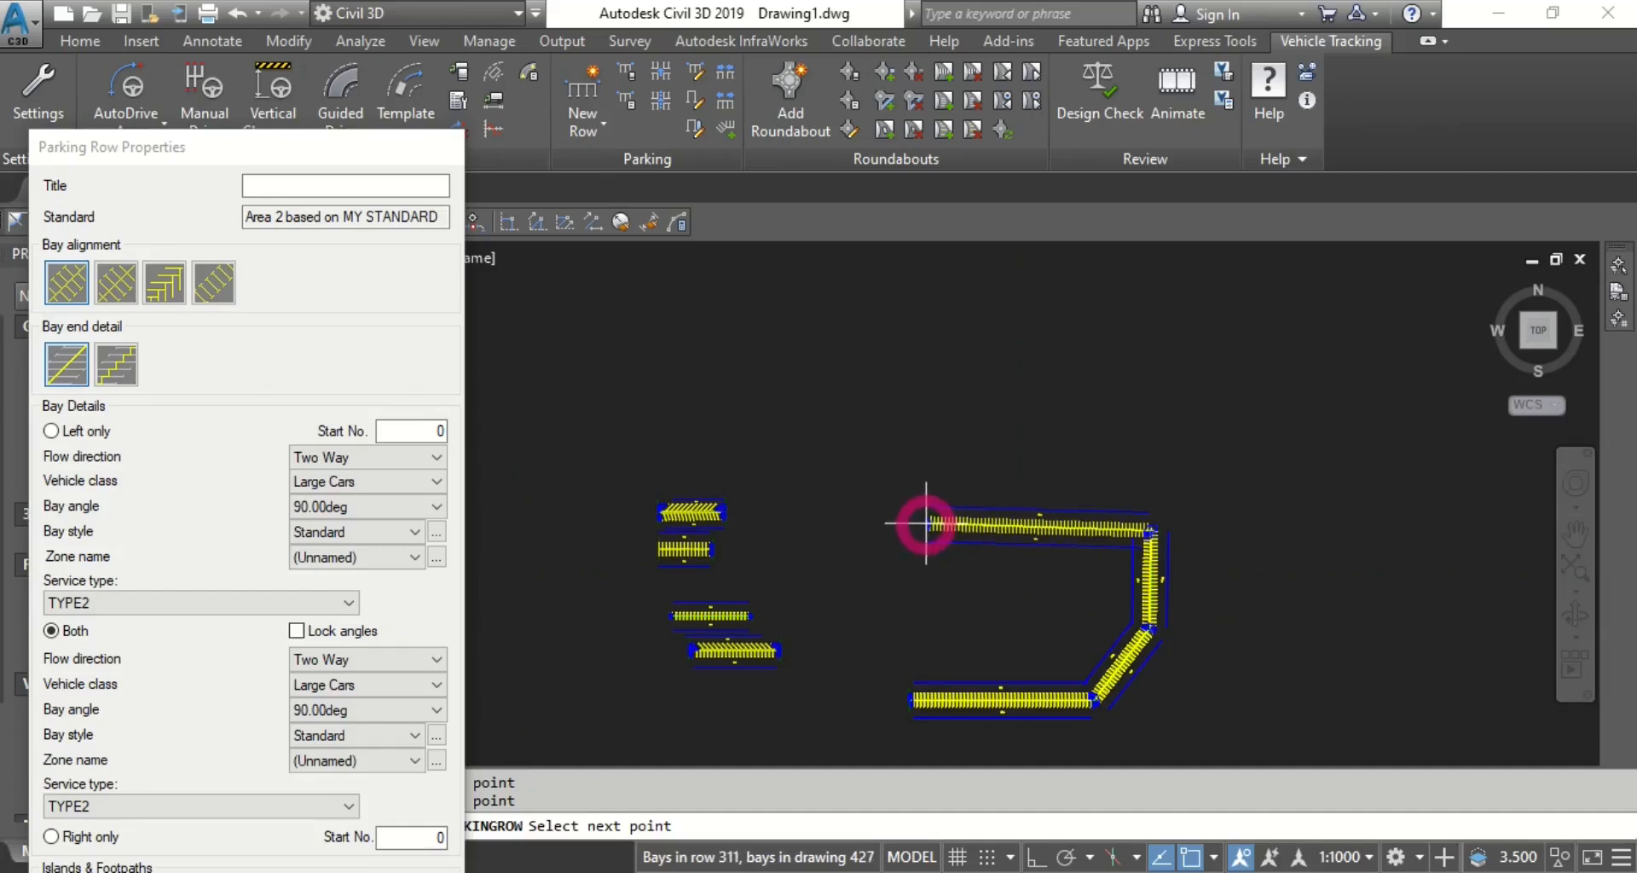
scroll(913, 528, up, 4)
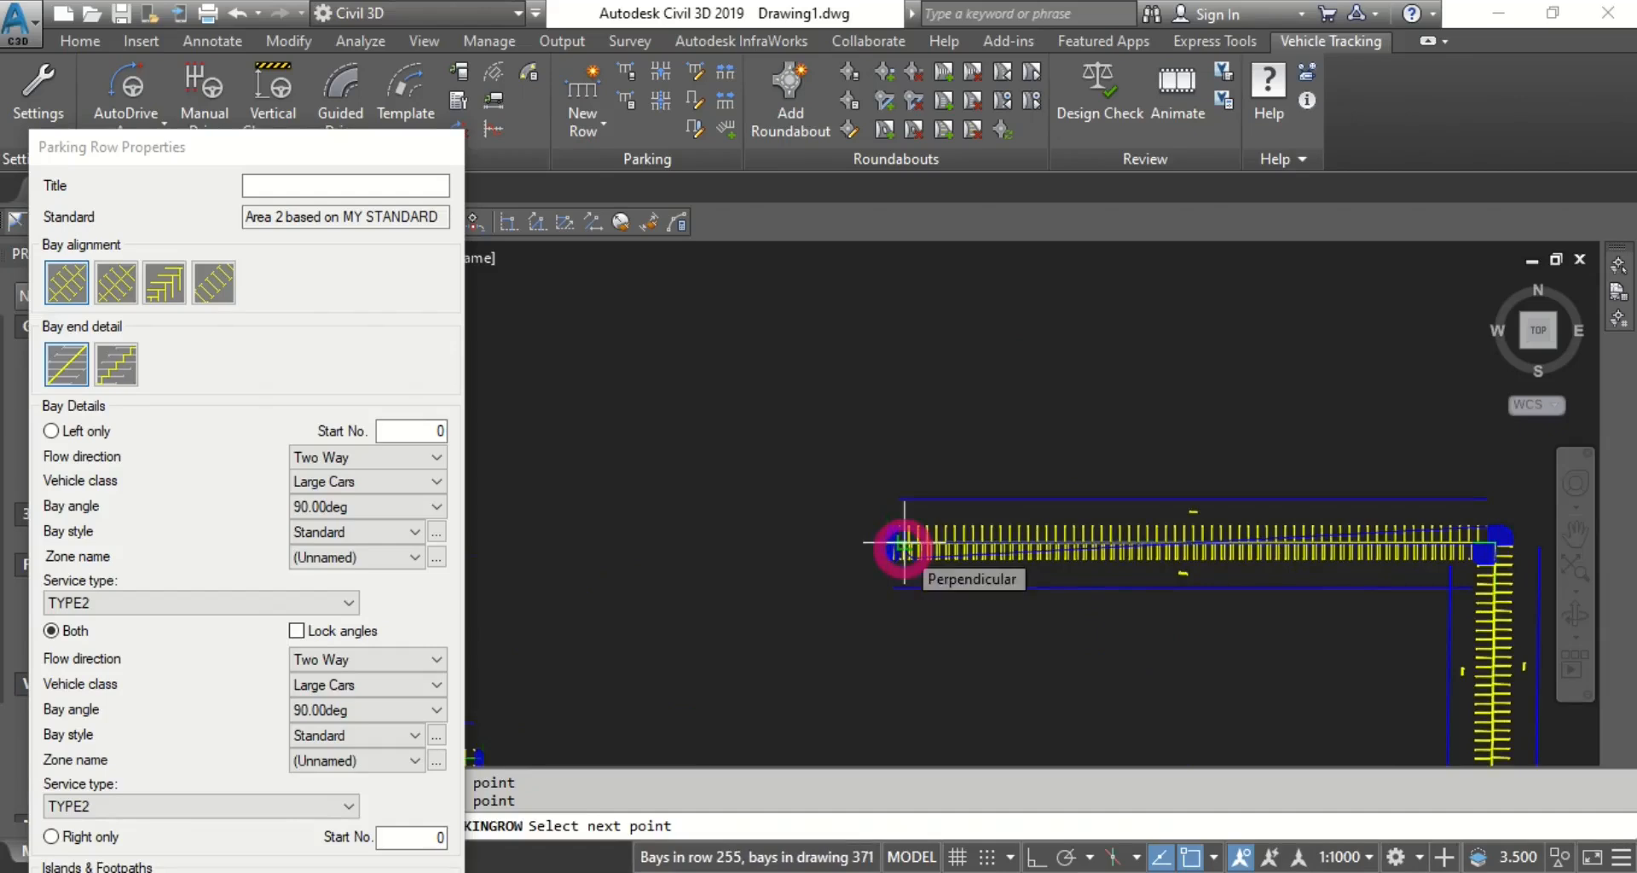
click(904, 546)
Put bays only on the inner side of the multi-segment row, and deselect it.
scroll(1186, 568, up, 3)
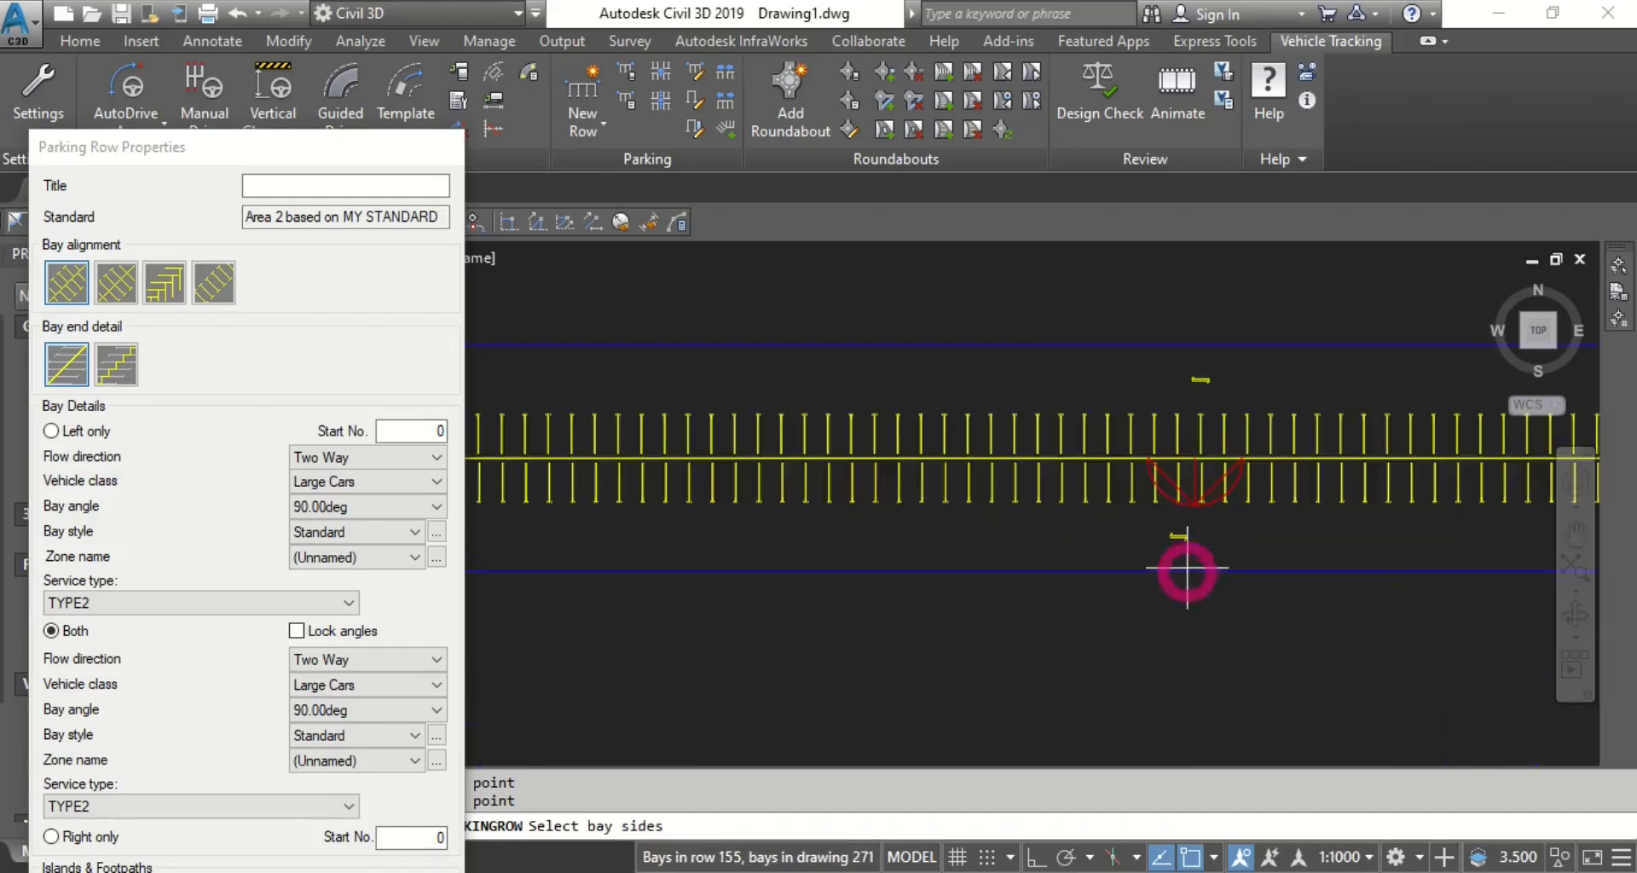
scroll(1169, 523, down, 3)
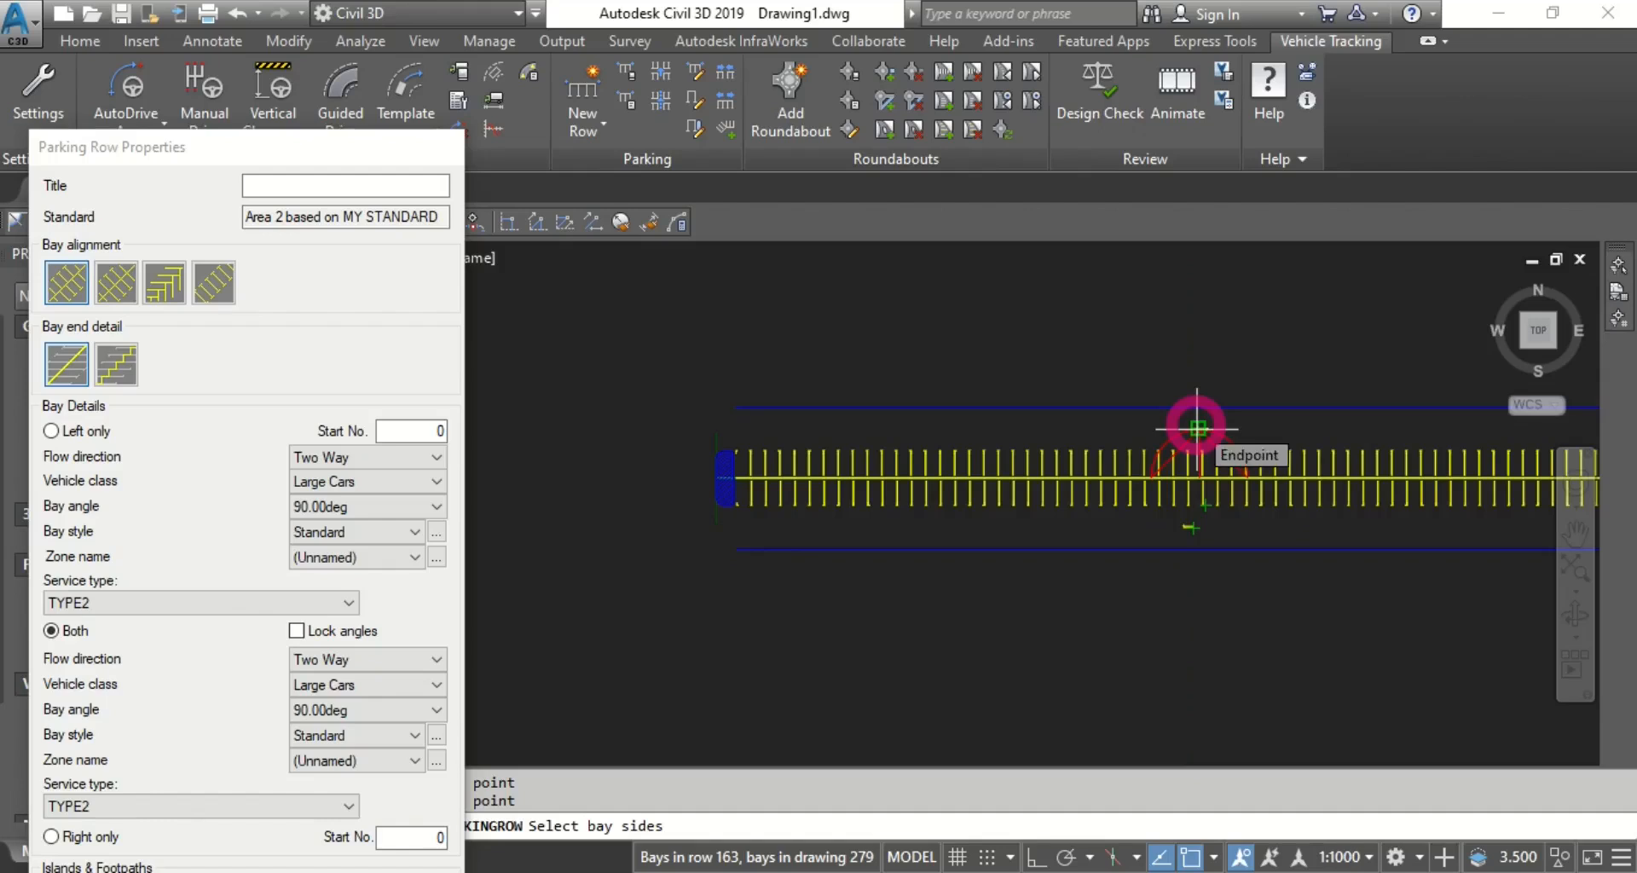
scroll(1202, 597, up, 3)
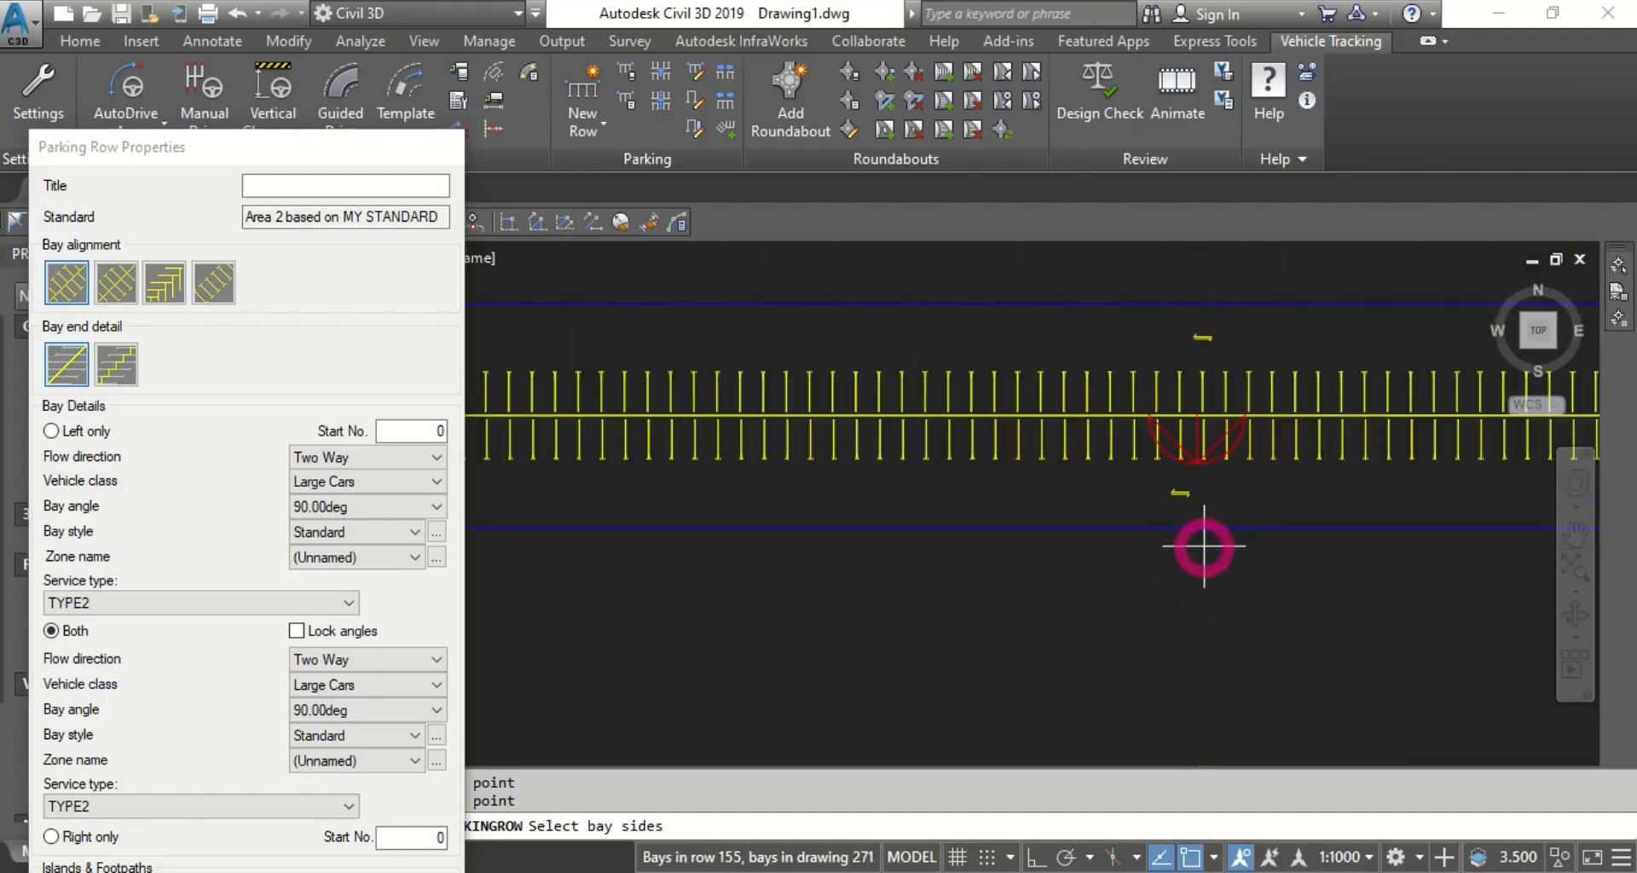
click(1204, 549)
scroll(1153, 427, down, 3)
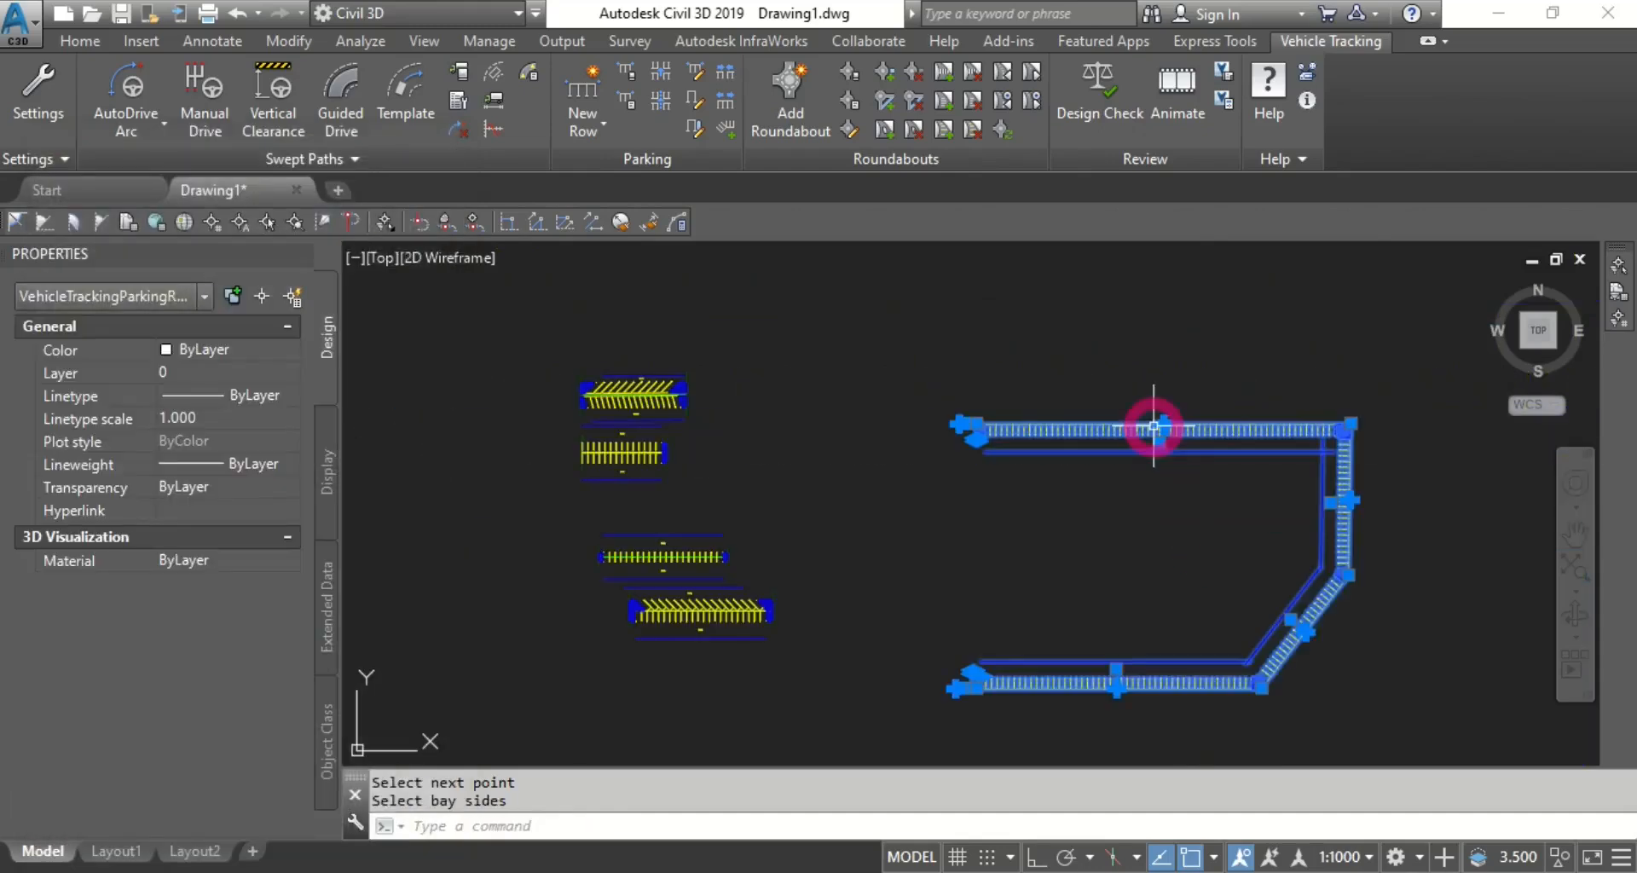
scroll(1271, 618, up, 3)
scroll(1283, 554, down, 4)
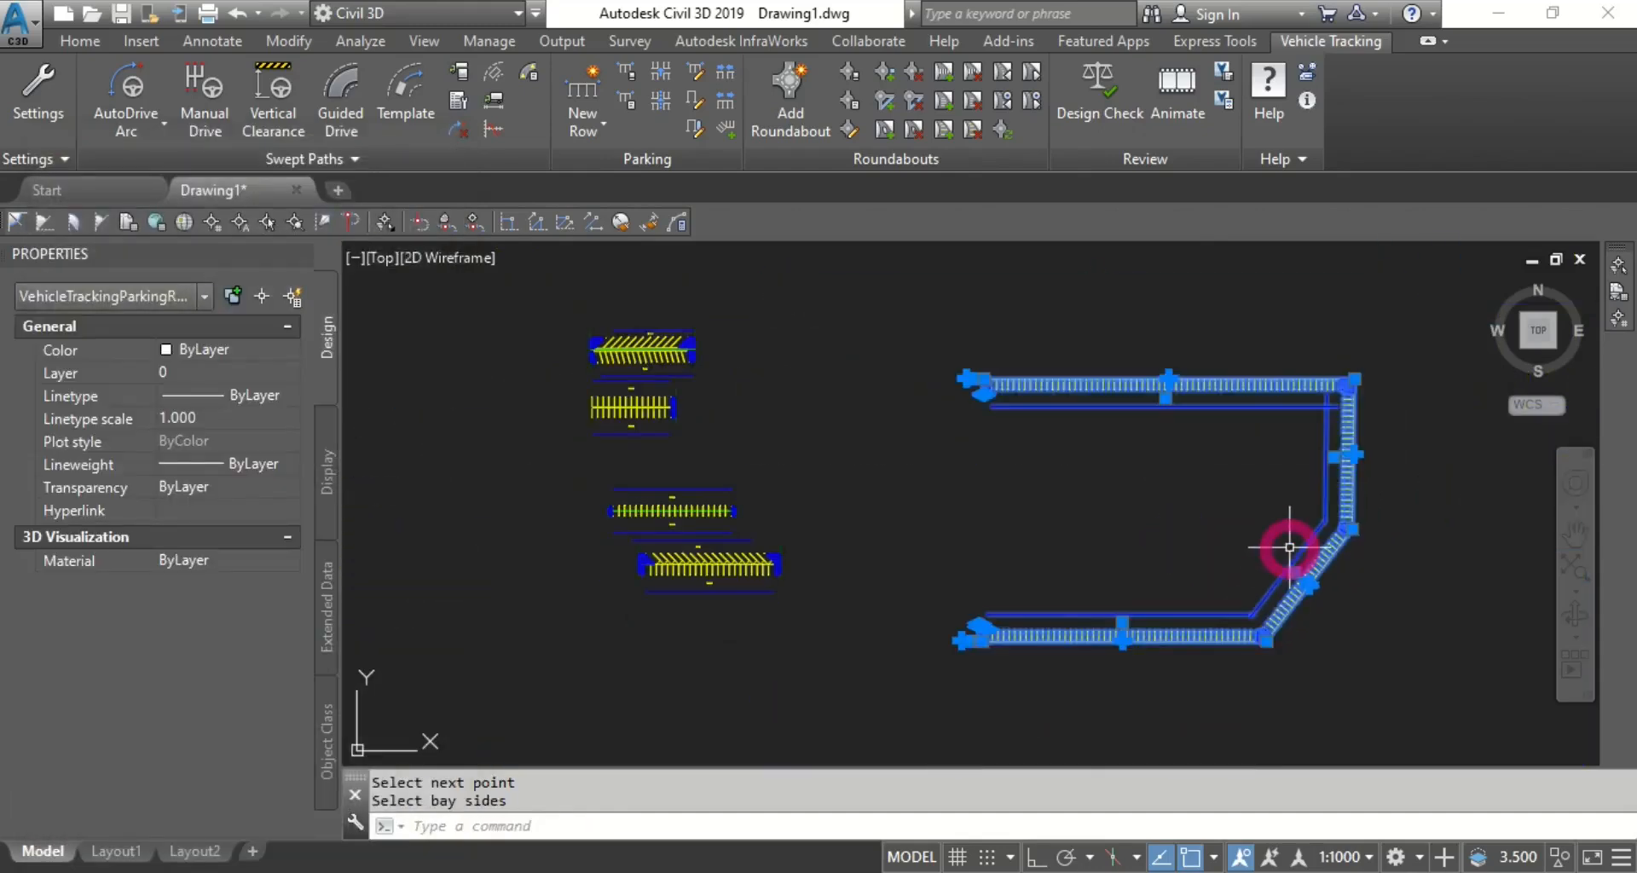
key(Escape)
Slant the multi-segment row's bays by moving the bay-angle grip beside its lower start island about 3.4 units to the right.
scroll(1088, 612, up, 4)
click(994, 609)
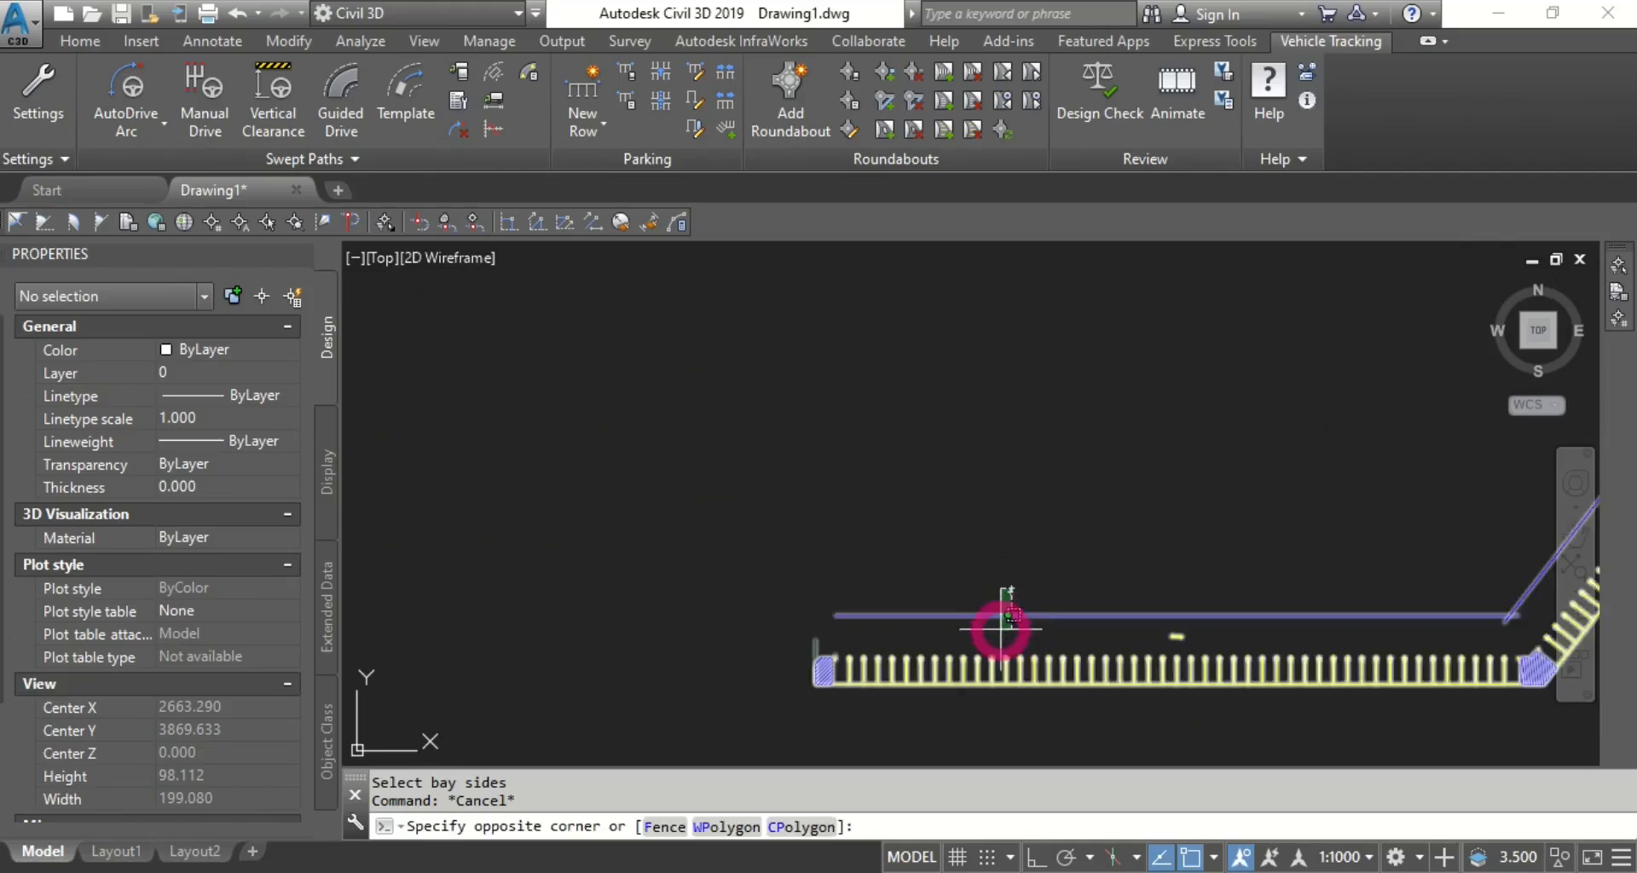
click(955, 656)
scroll(825, 678, up, 5)
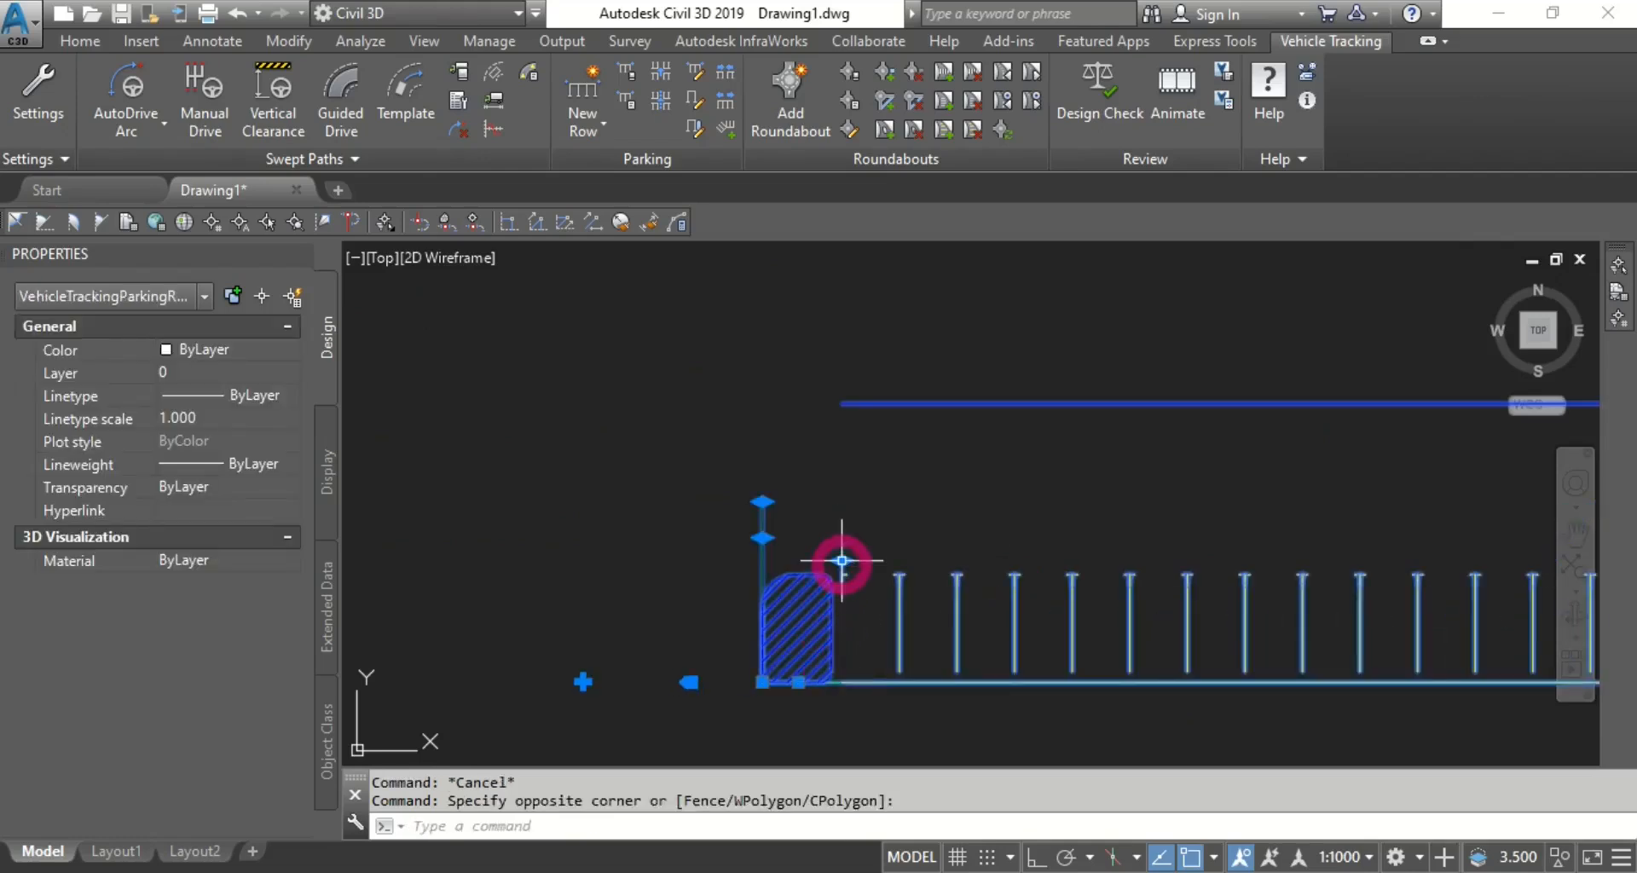
click(841, 560)
scroll(844, 561, up, 4)
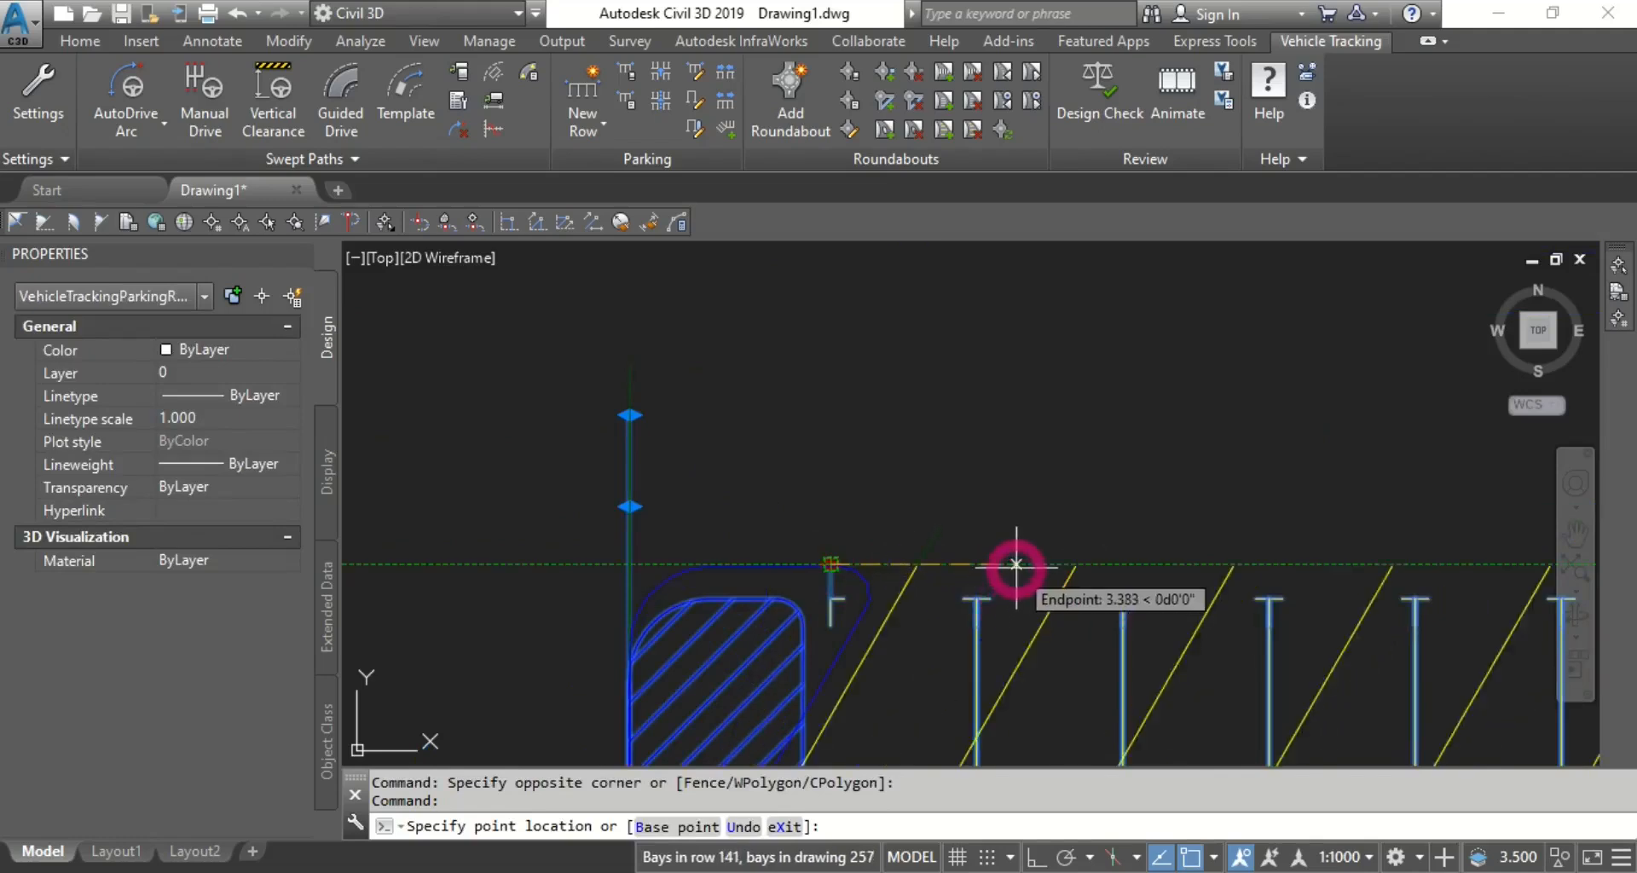
click(1016, 564)
scroll(757, 566, down, 3)
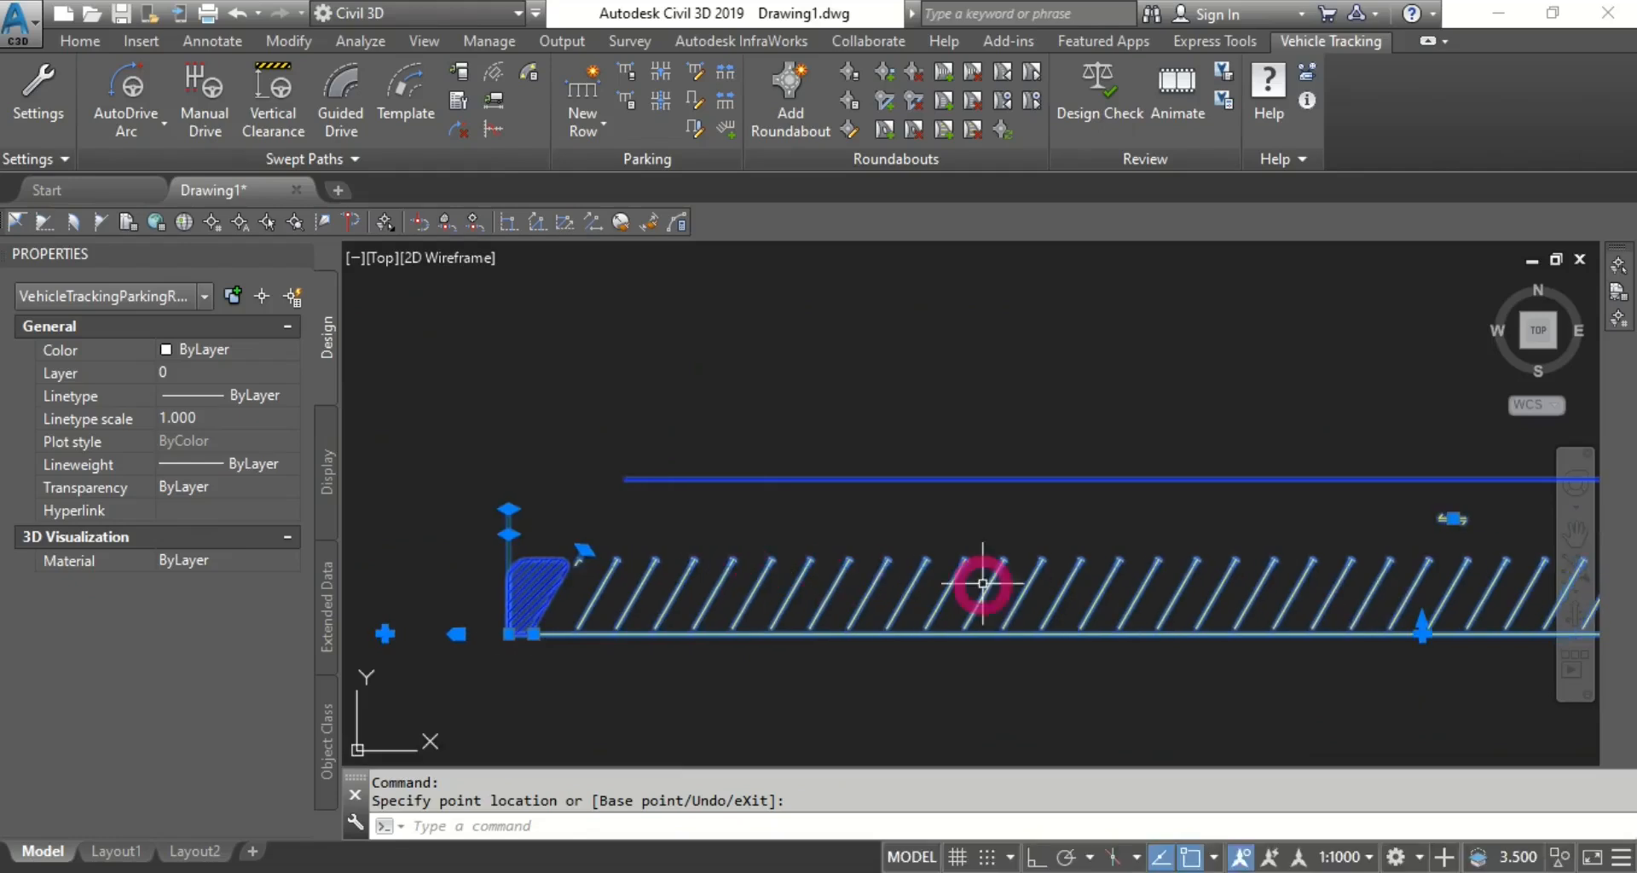
middle_drag(983, 584, 819, 596)
scroll(1364, 589, up, 4)
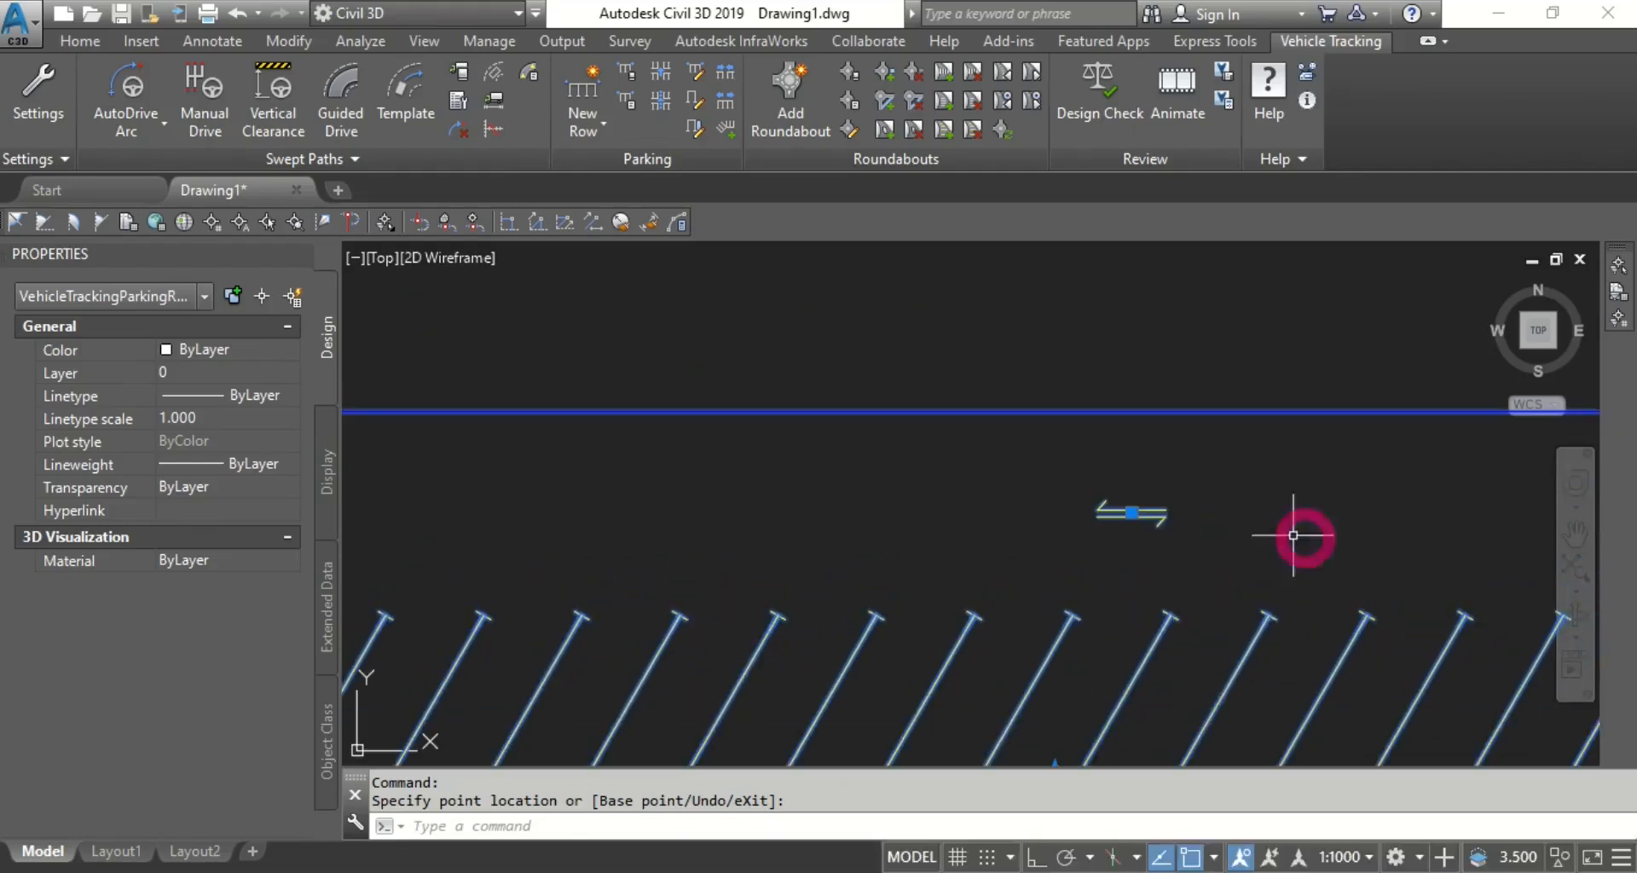
Change the lower horizontal segment's aisle from two-way to one-way flow toward the right with its flow-direction grip.
click(1132, 513)
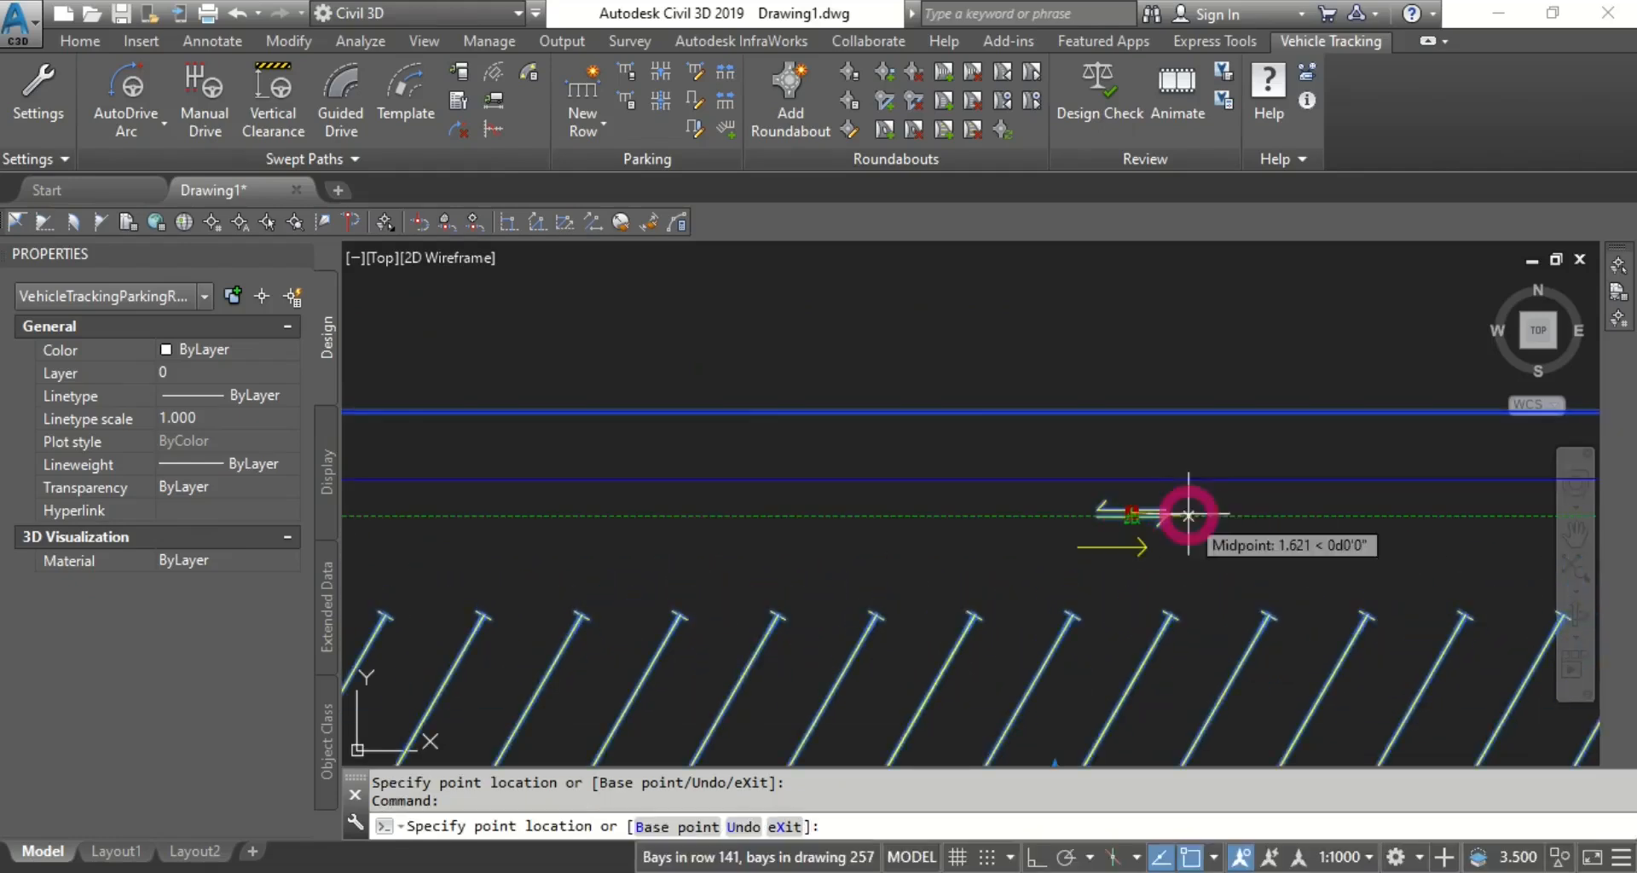
click(1226, 515)
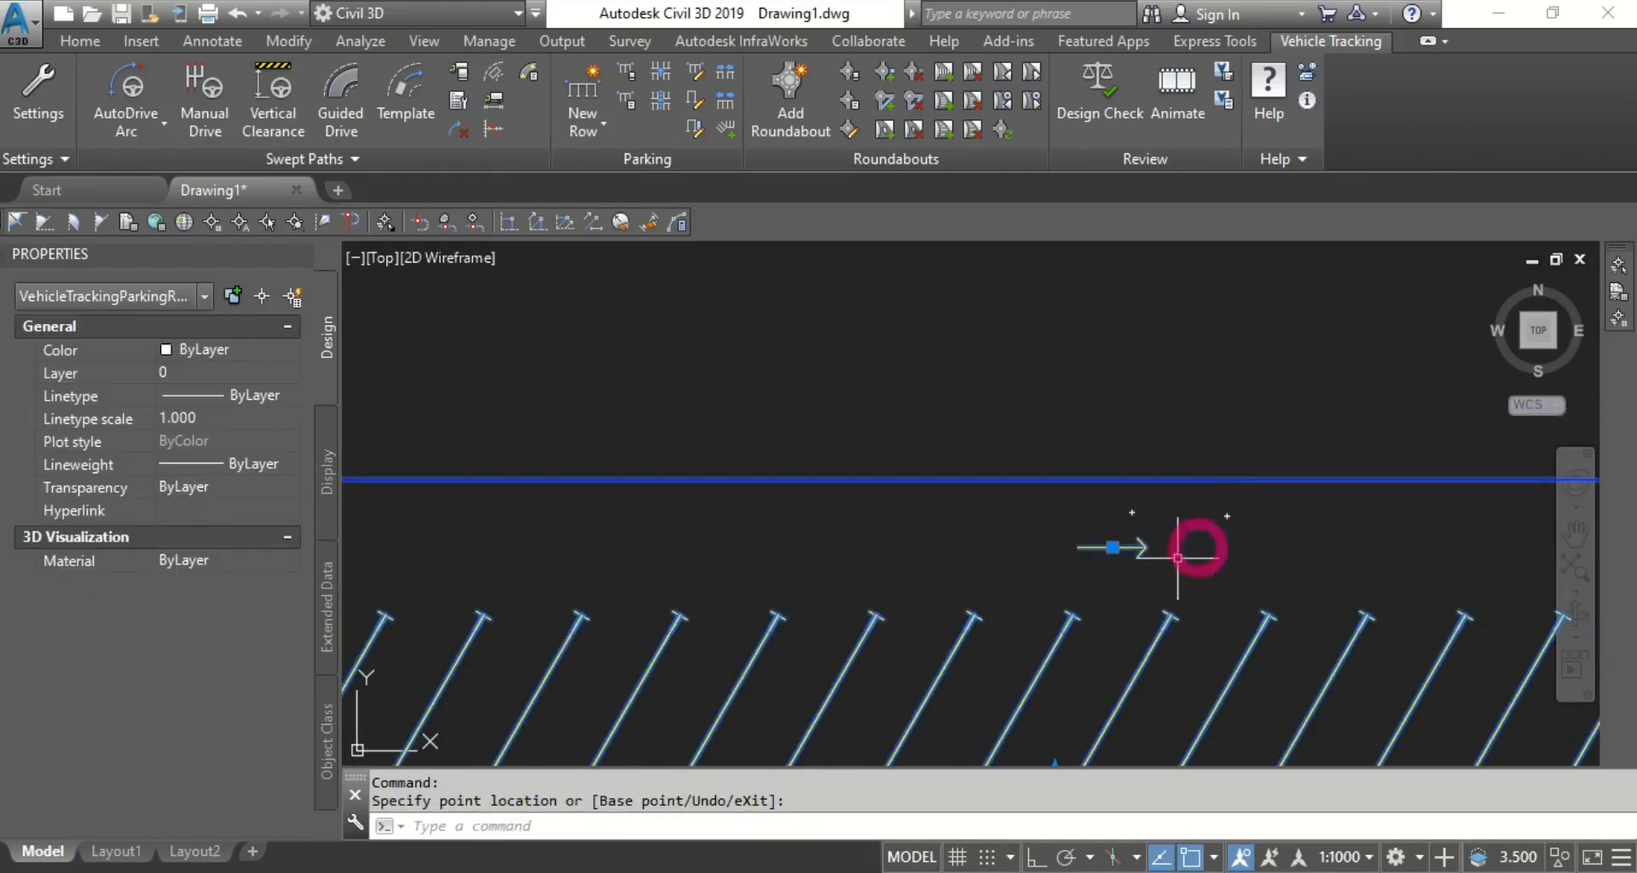
scroll(945, 543, down, 6)
scroll(945, 543, down, 5)
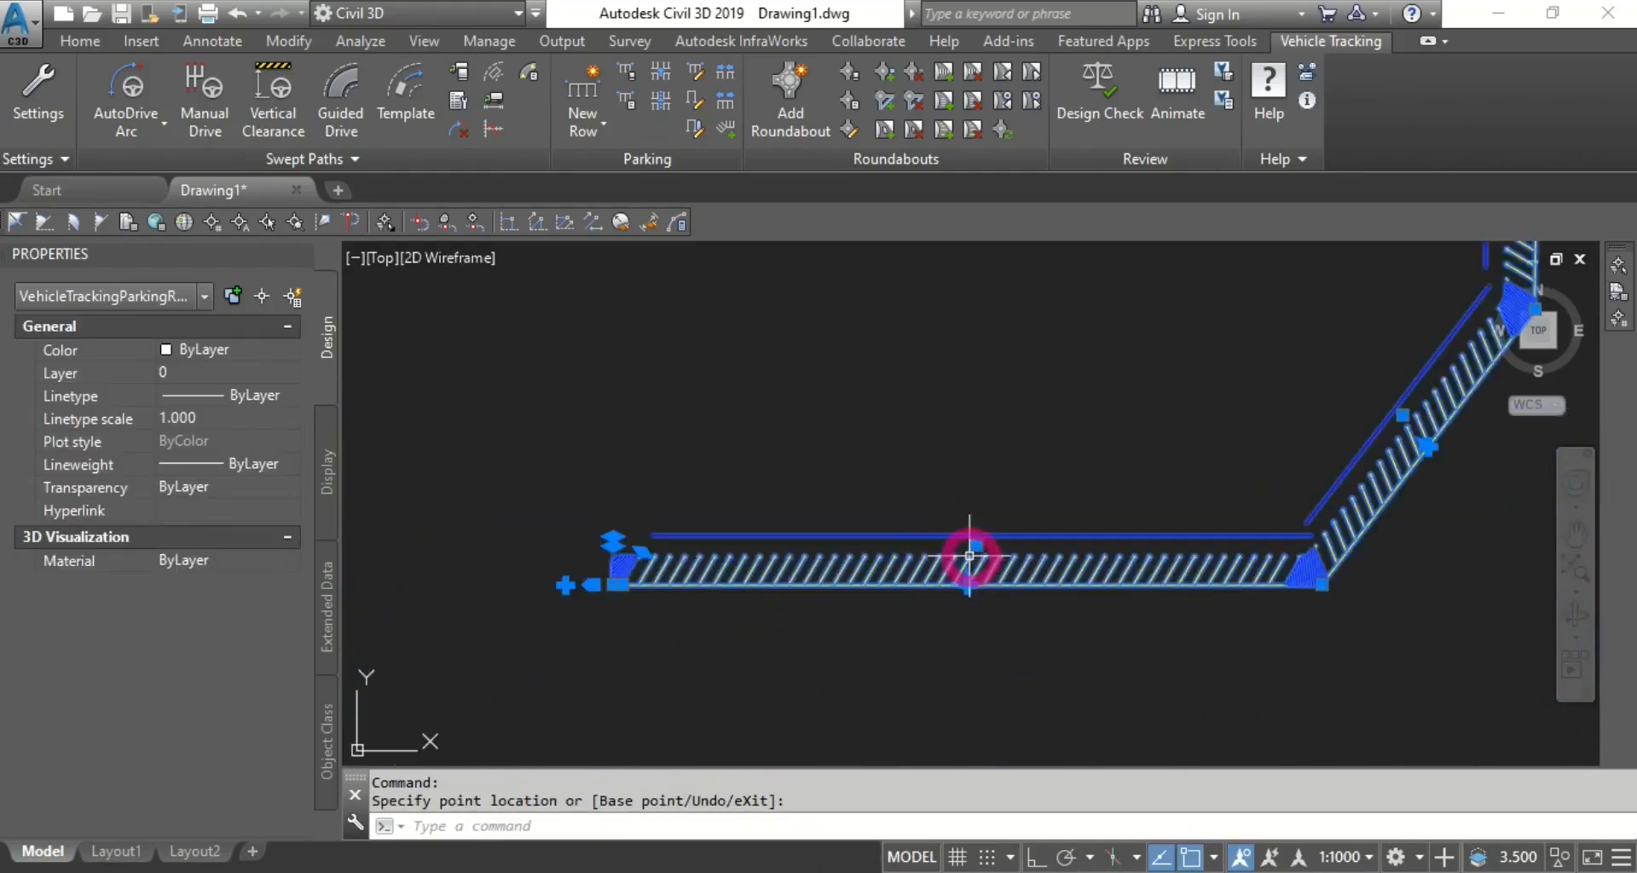
Bend the row's sloping segment into a curve bulging toward the inner side with its mid-segment curve grip.
scroll(1177, 530, up, 2)
scroll(1148, 594, up, 4)
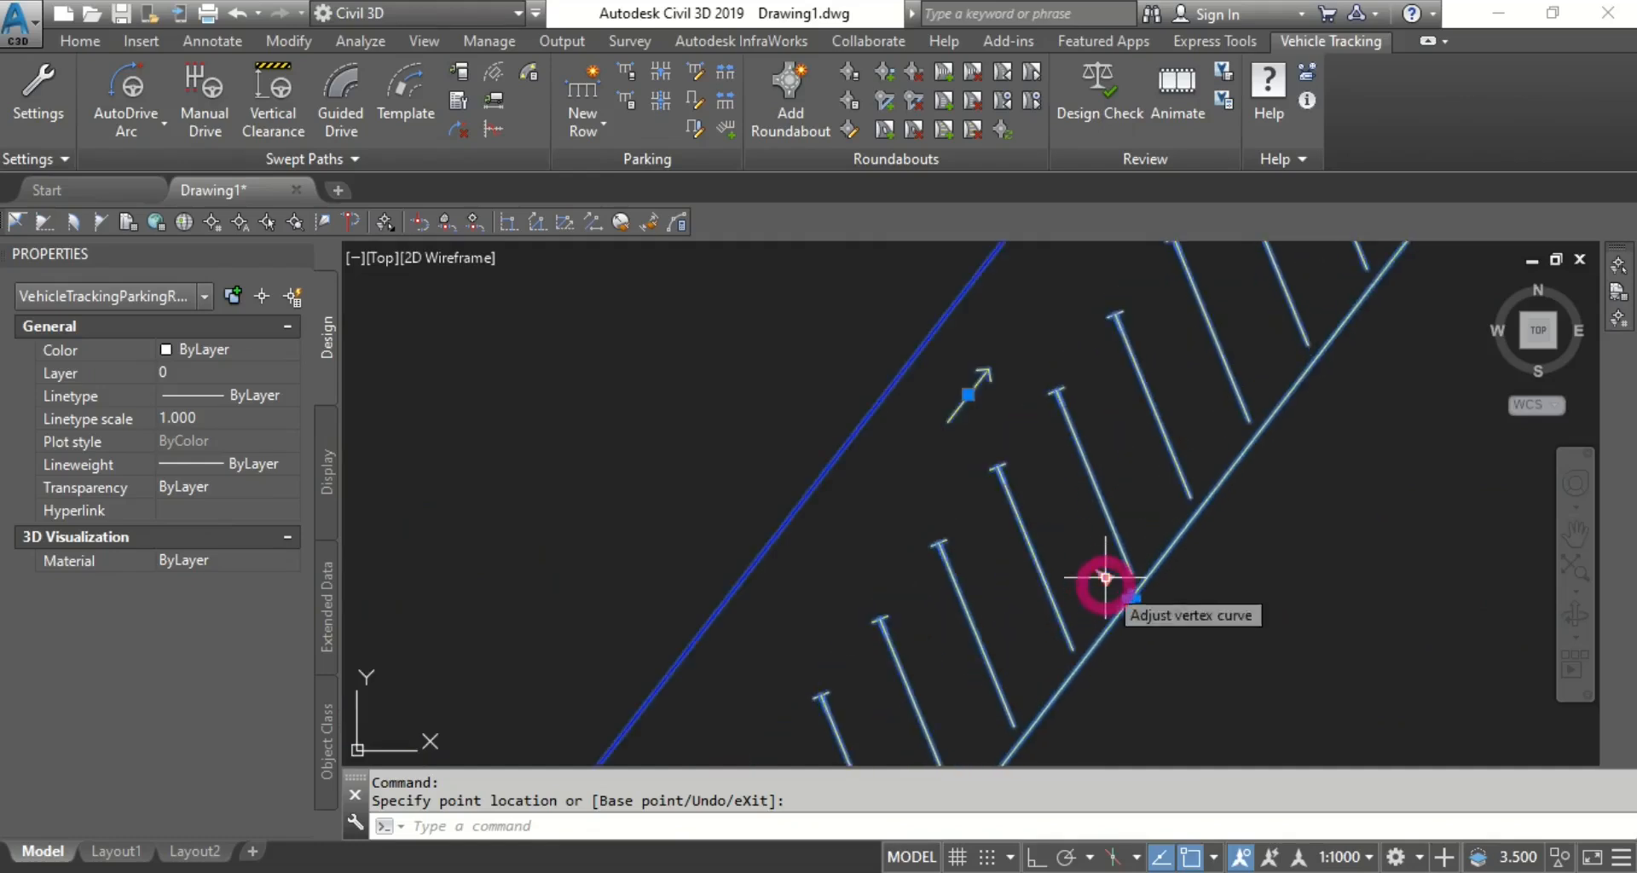
click(1106, 578)
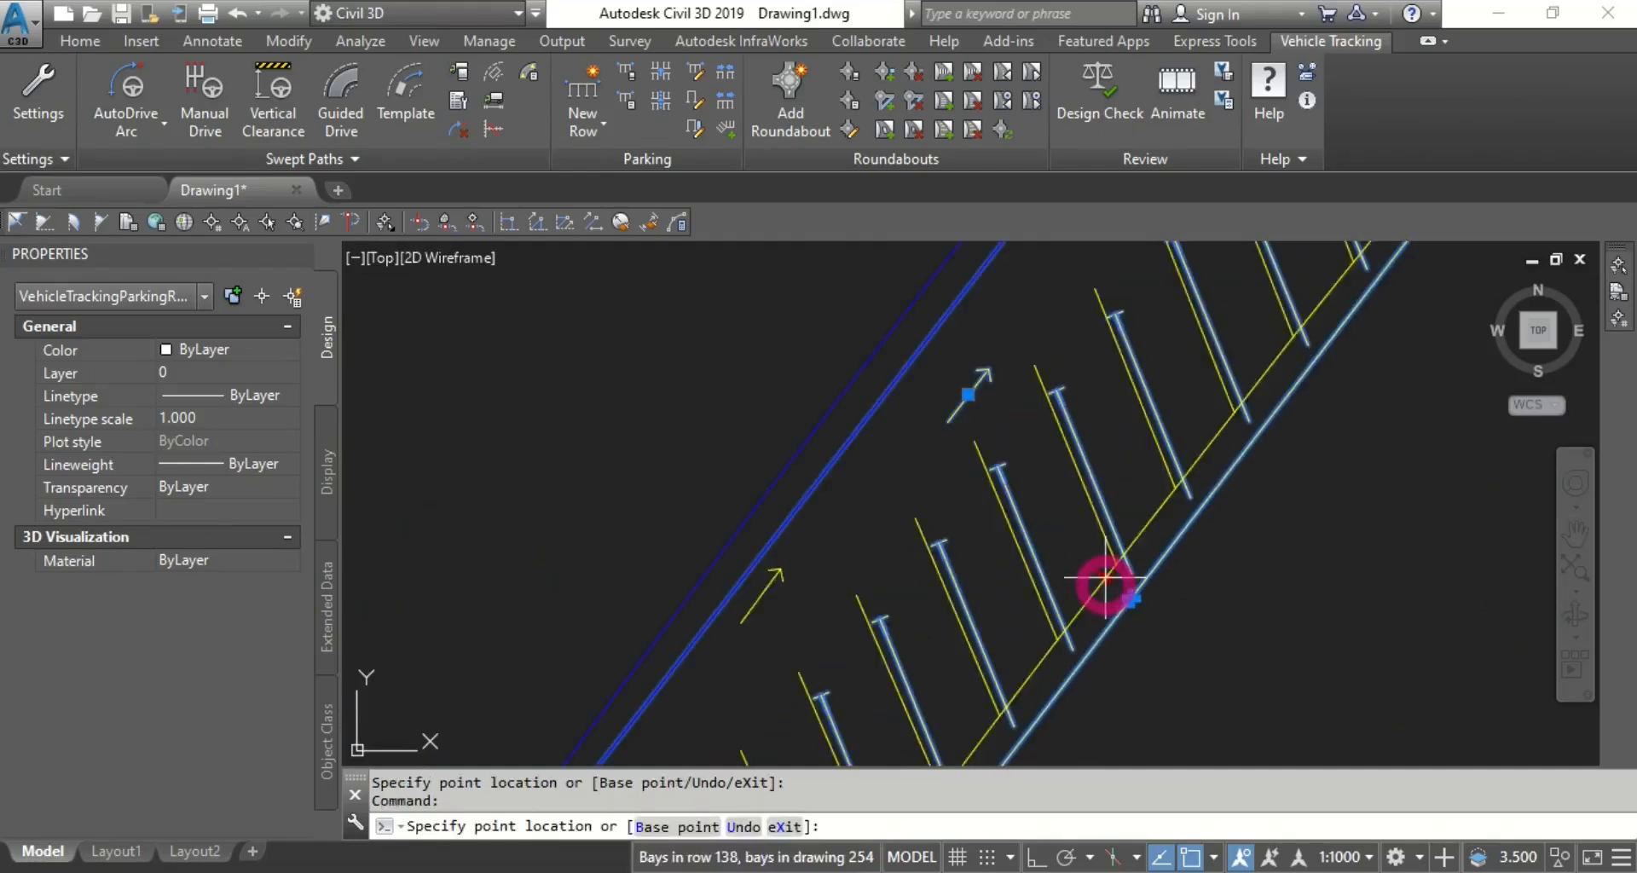
click(1010, 510)
scroll(1075, 488, down, 7)
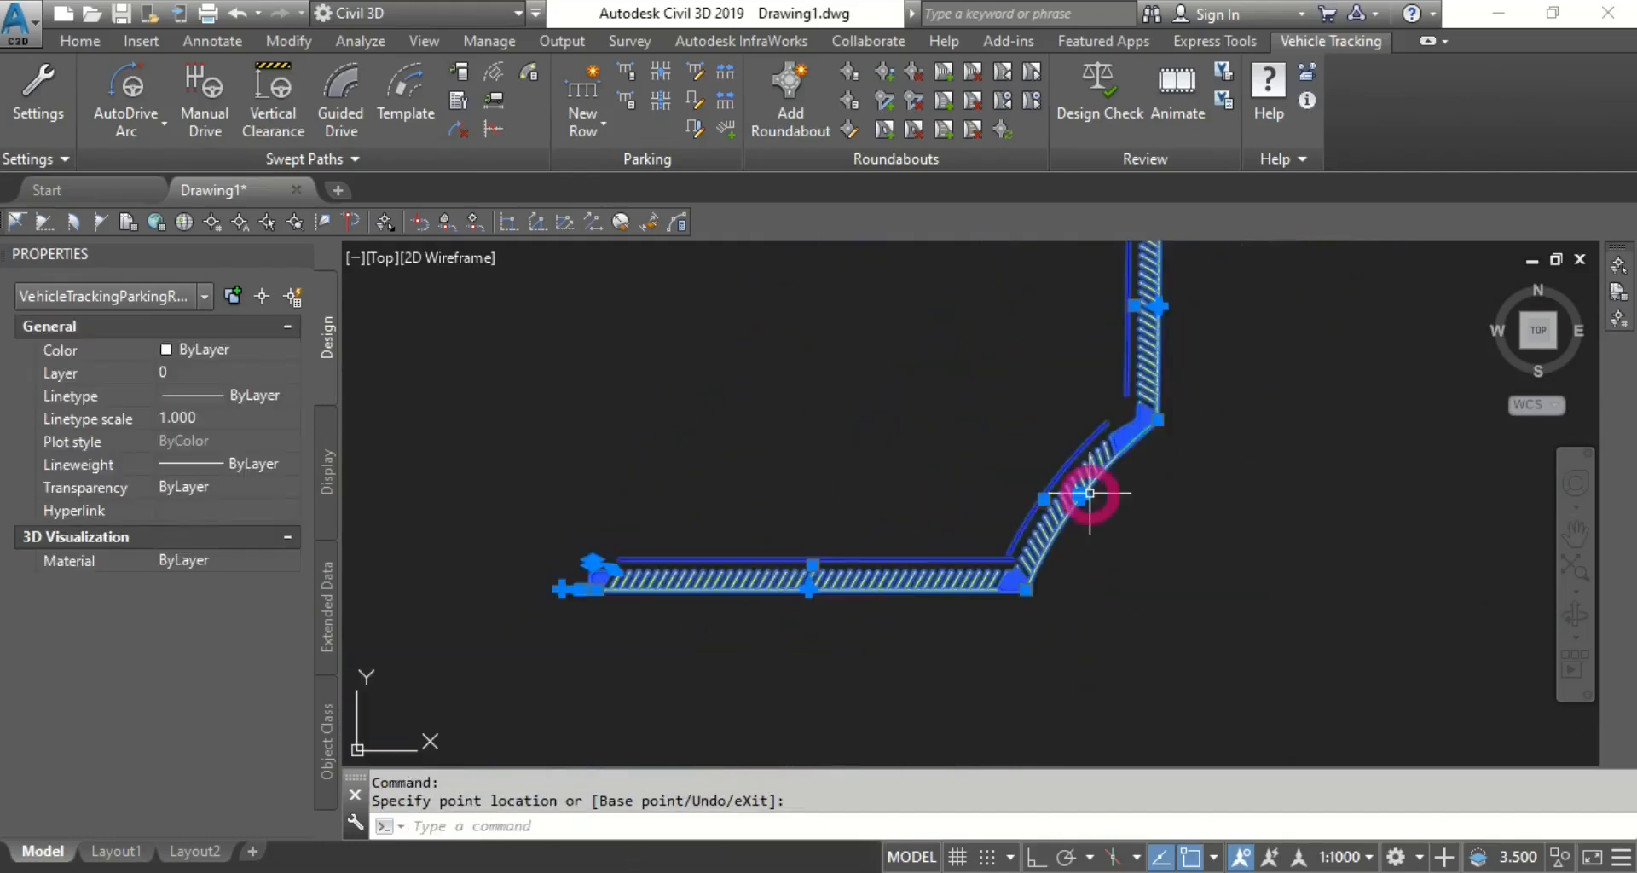
Insert a vertex at the middle of the lower horizontal segment and place it about 8.5 units straight below the original line.
scroll(801, 585, up, 8)
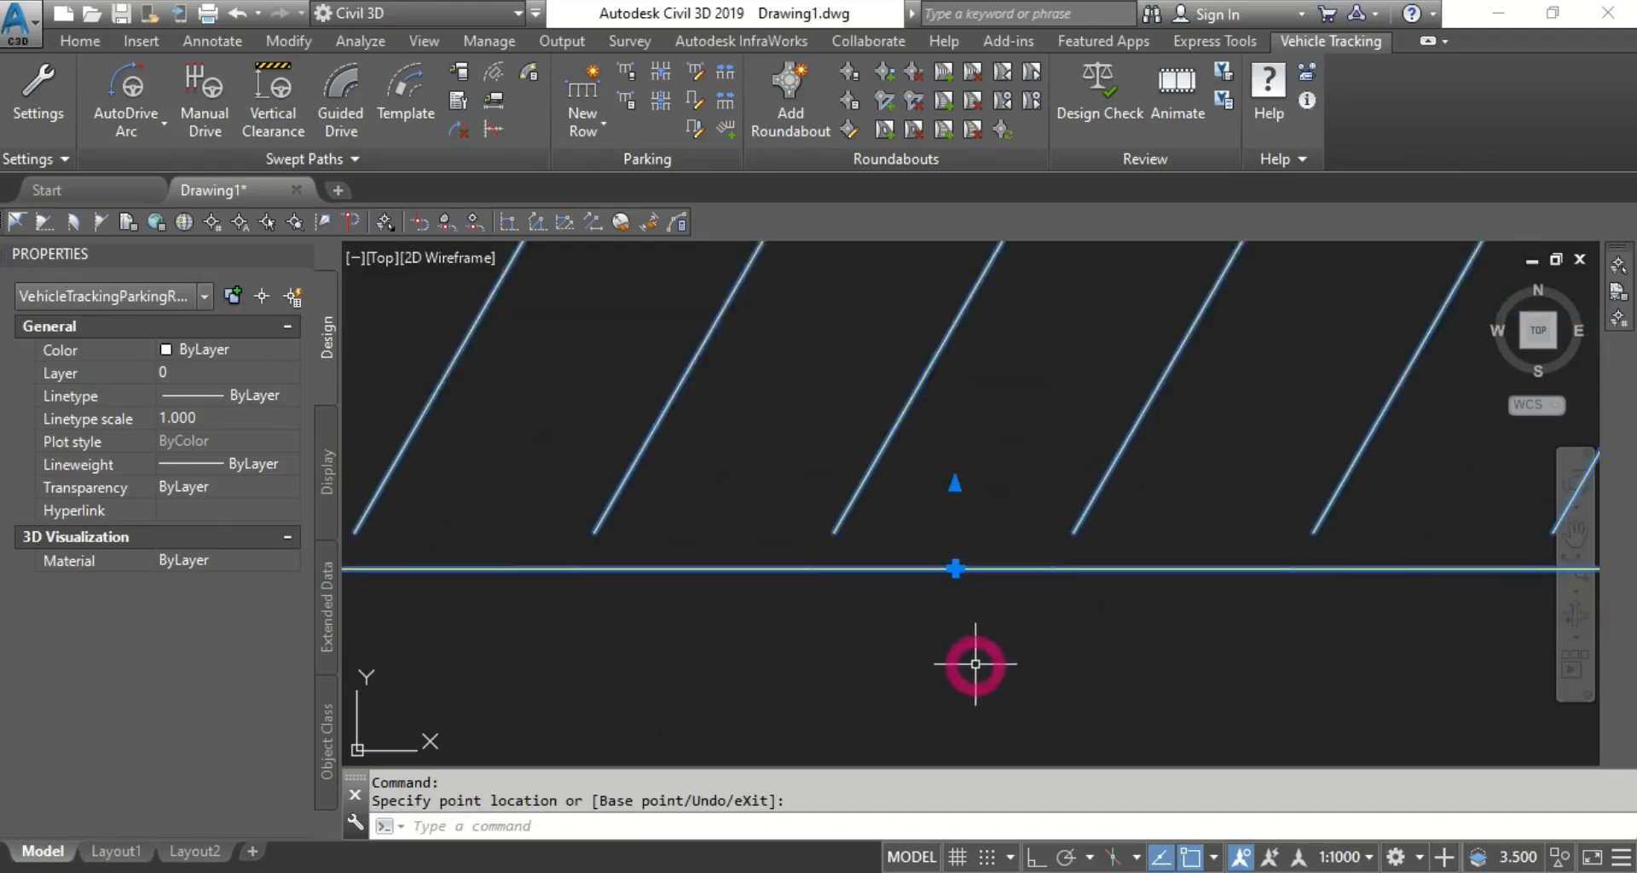
click(955, 568)
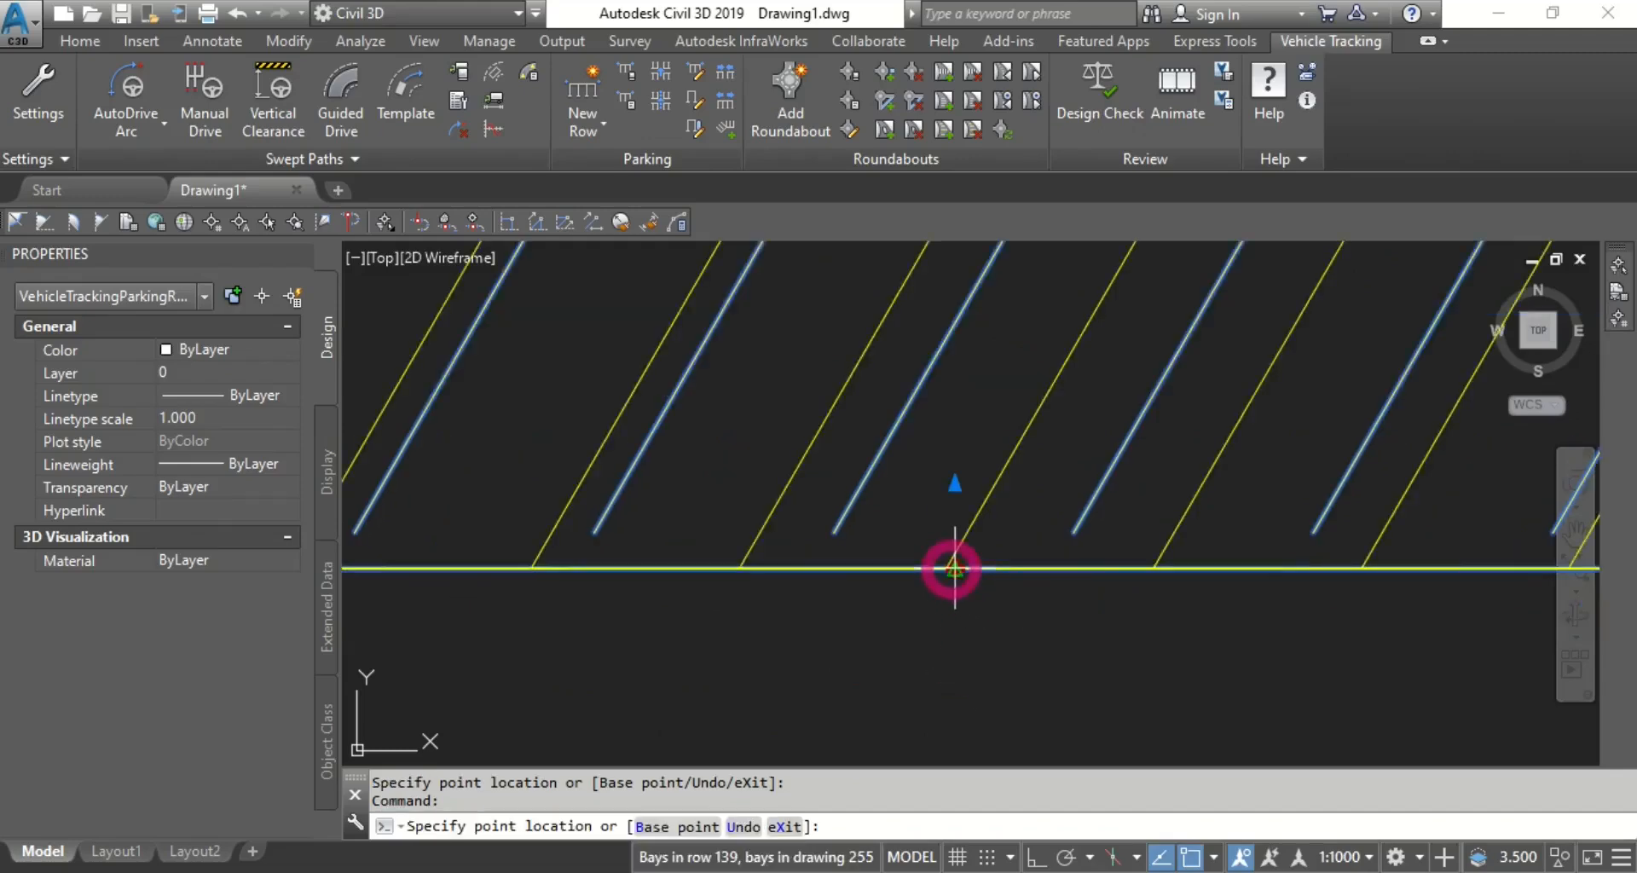
scroll(954, 568, down, 8)
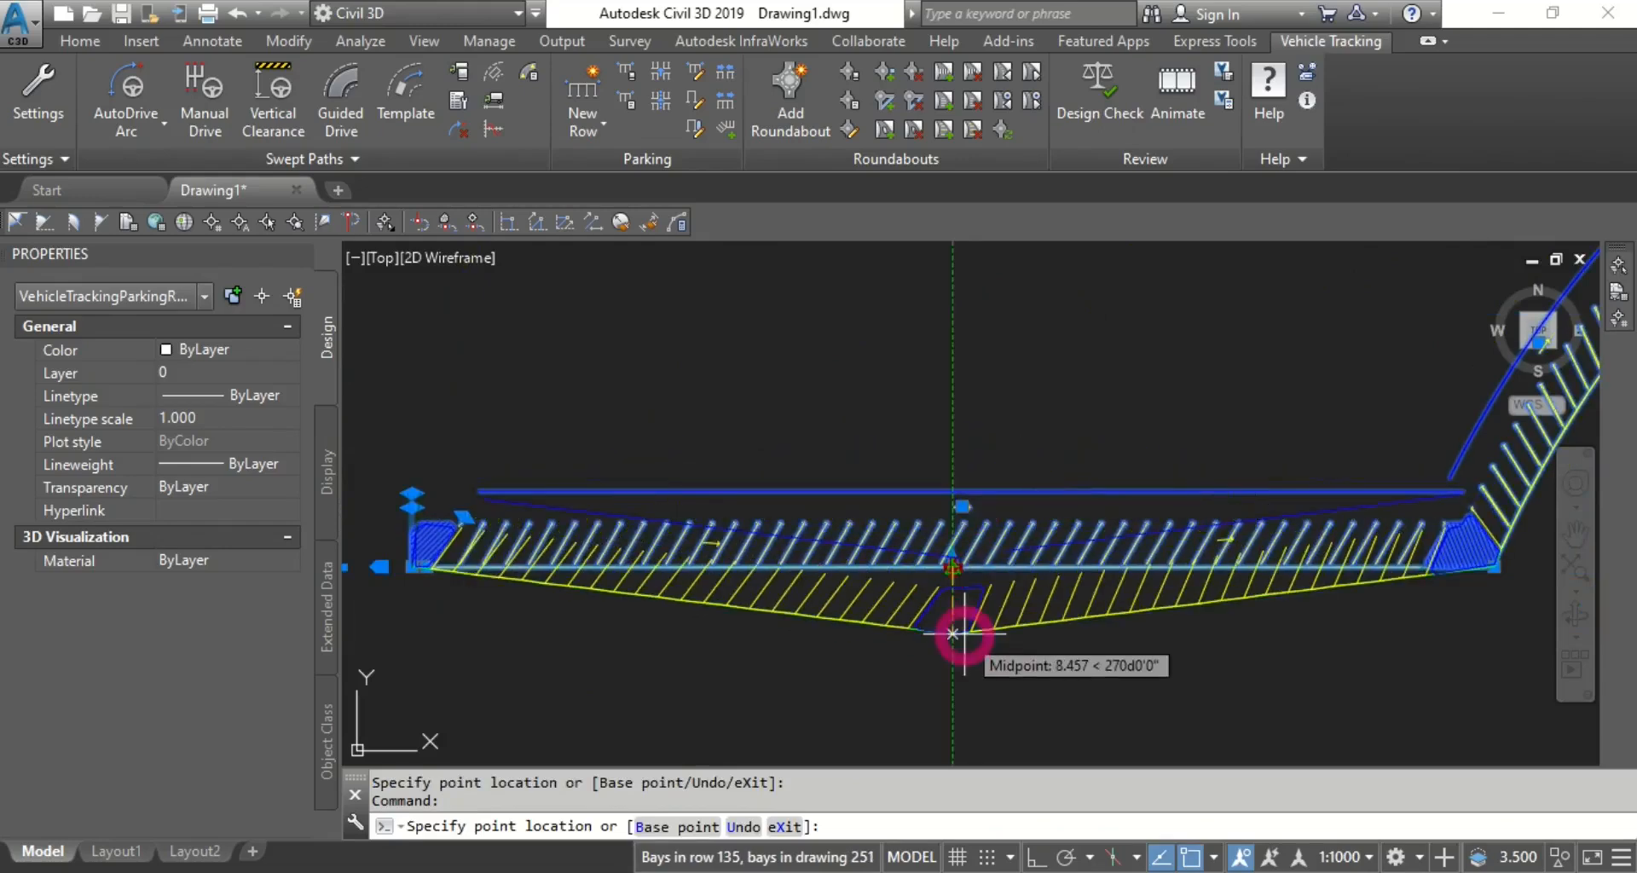
click(969, 631)
click(1021, 586)
scroll(1019, 601, down, 5)
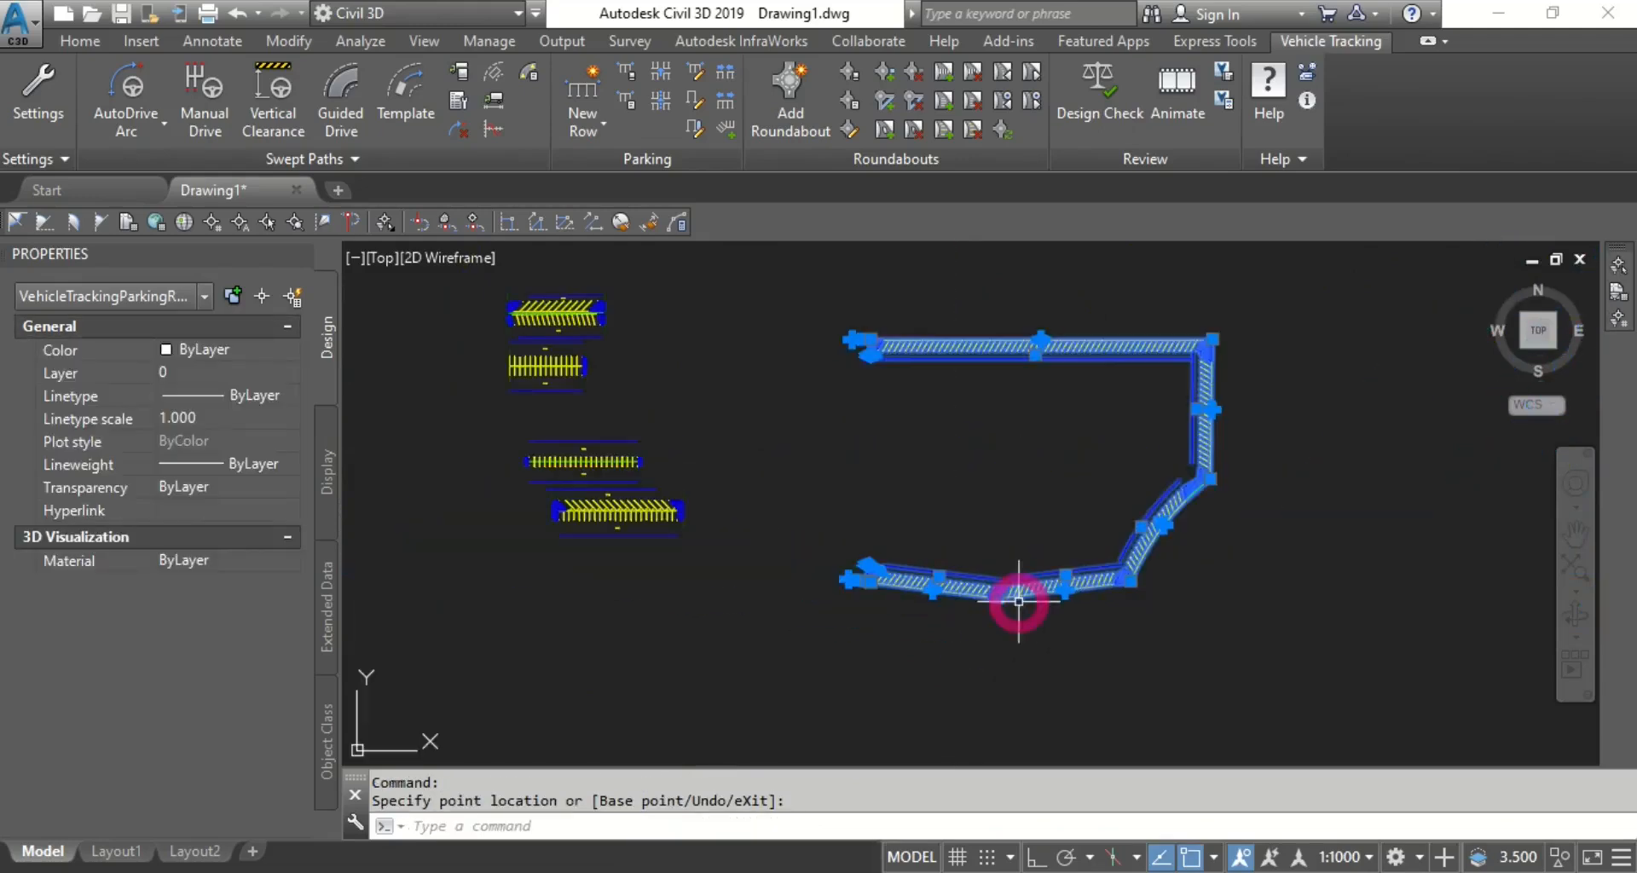
Deselect the row and start a Parallel Row with 90° bays, using the edited multi-segment row as the source.
scroll(1015, 533, up, 2)
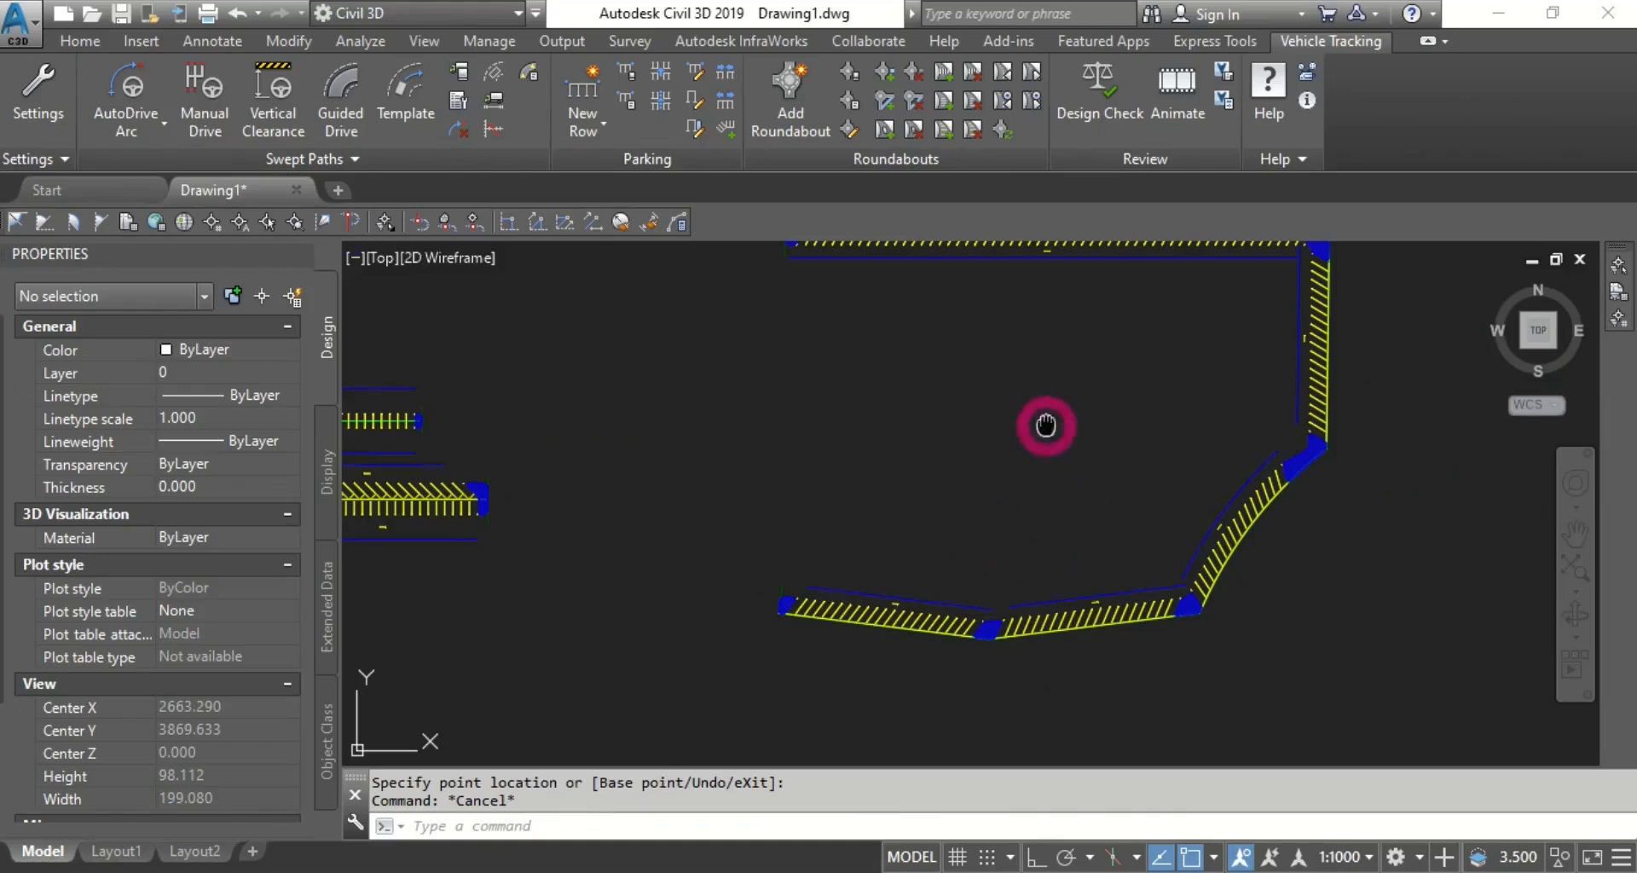
scroll(1053, 452, down, 3)
click(584, 133)
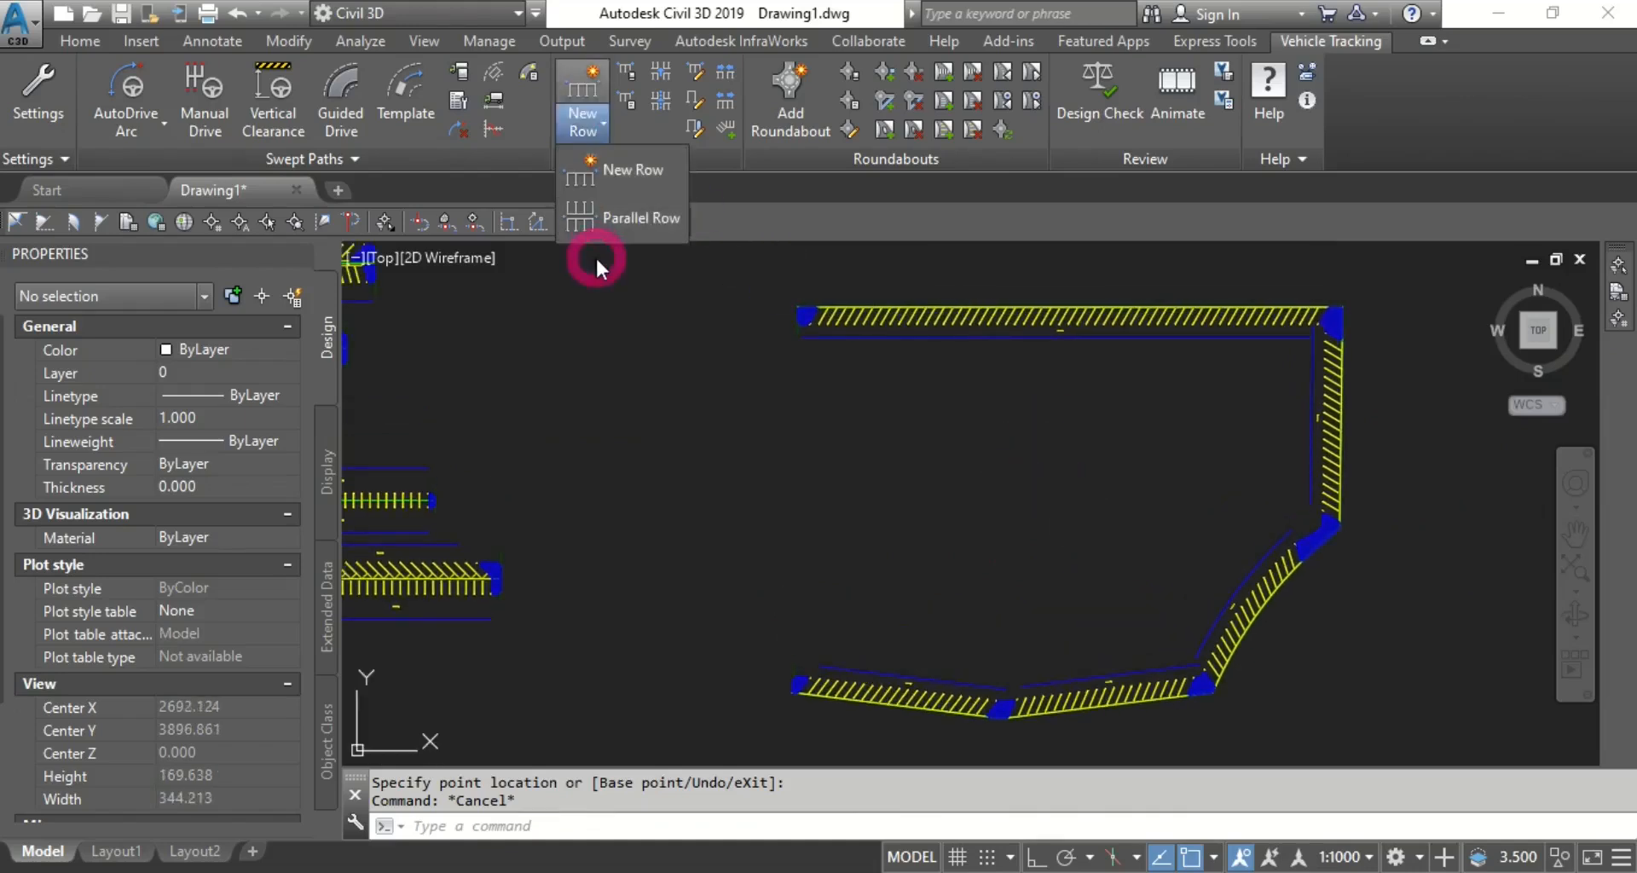
click(616, 216)
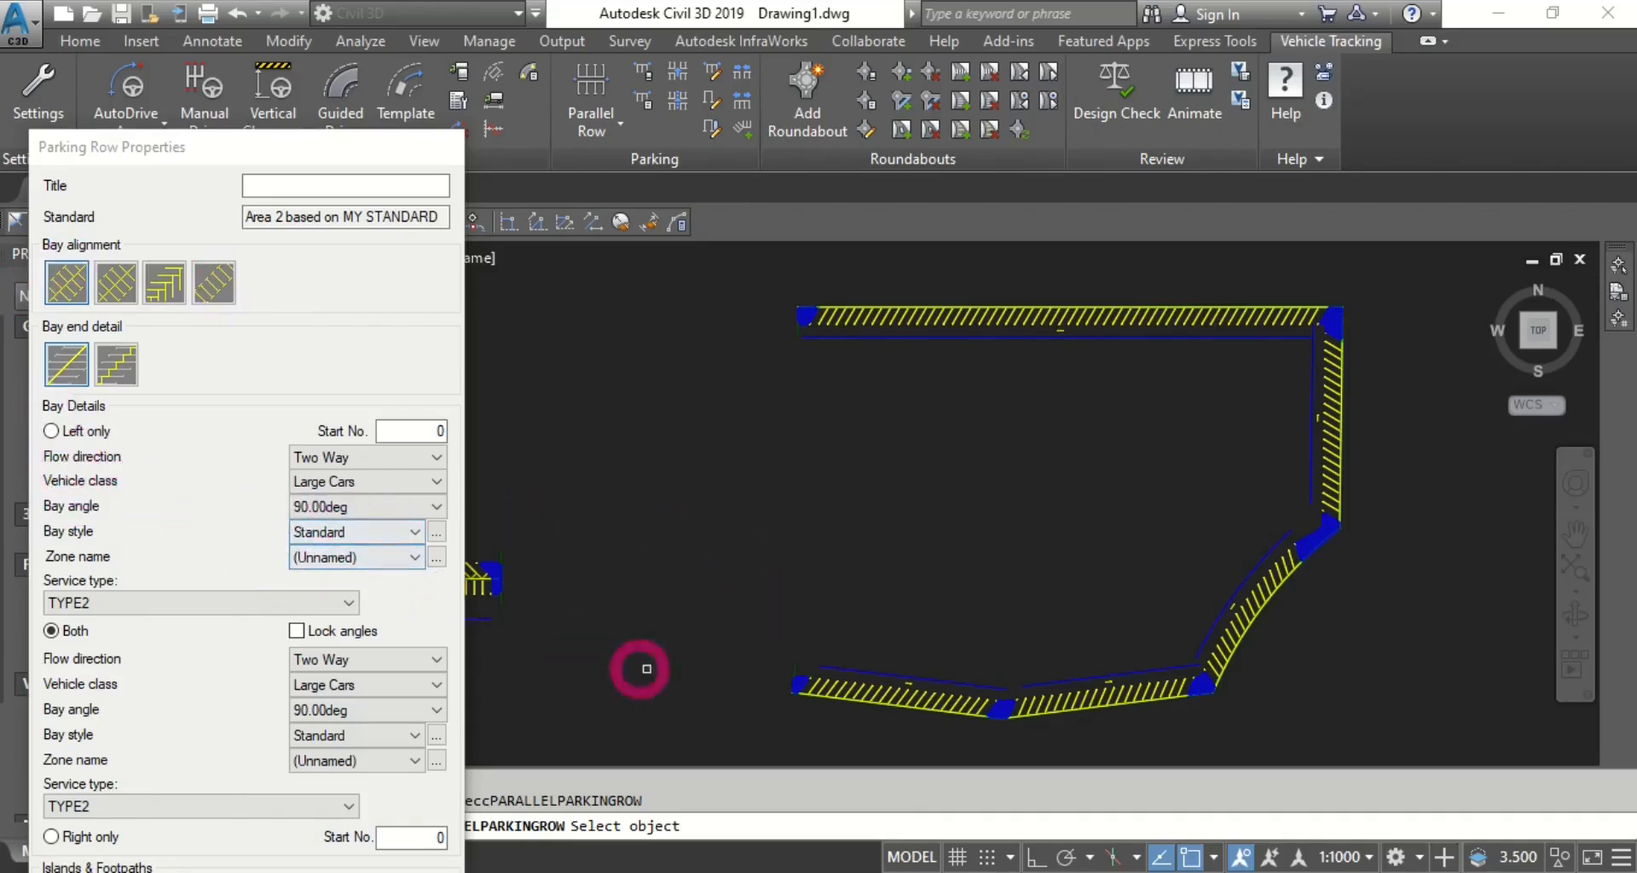
scroll(949, 734, up, 4)
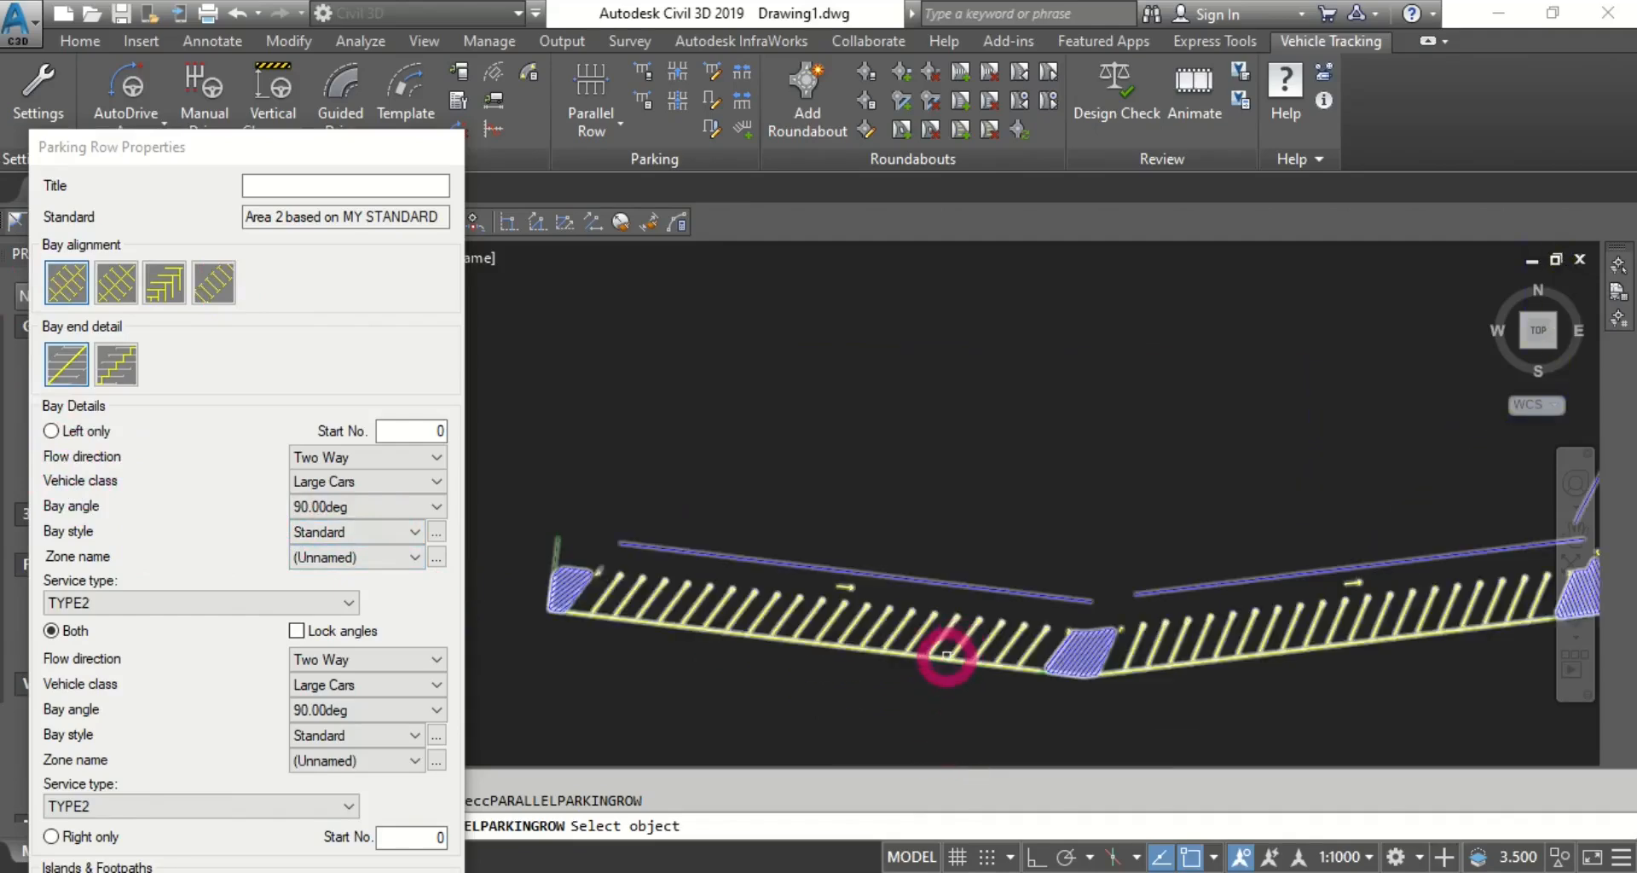
click(947, 655)
Place the parallel row on the inner side of the multi-segment row, with bays on both sides.
scroll(947, 648, down, 5)
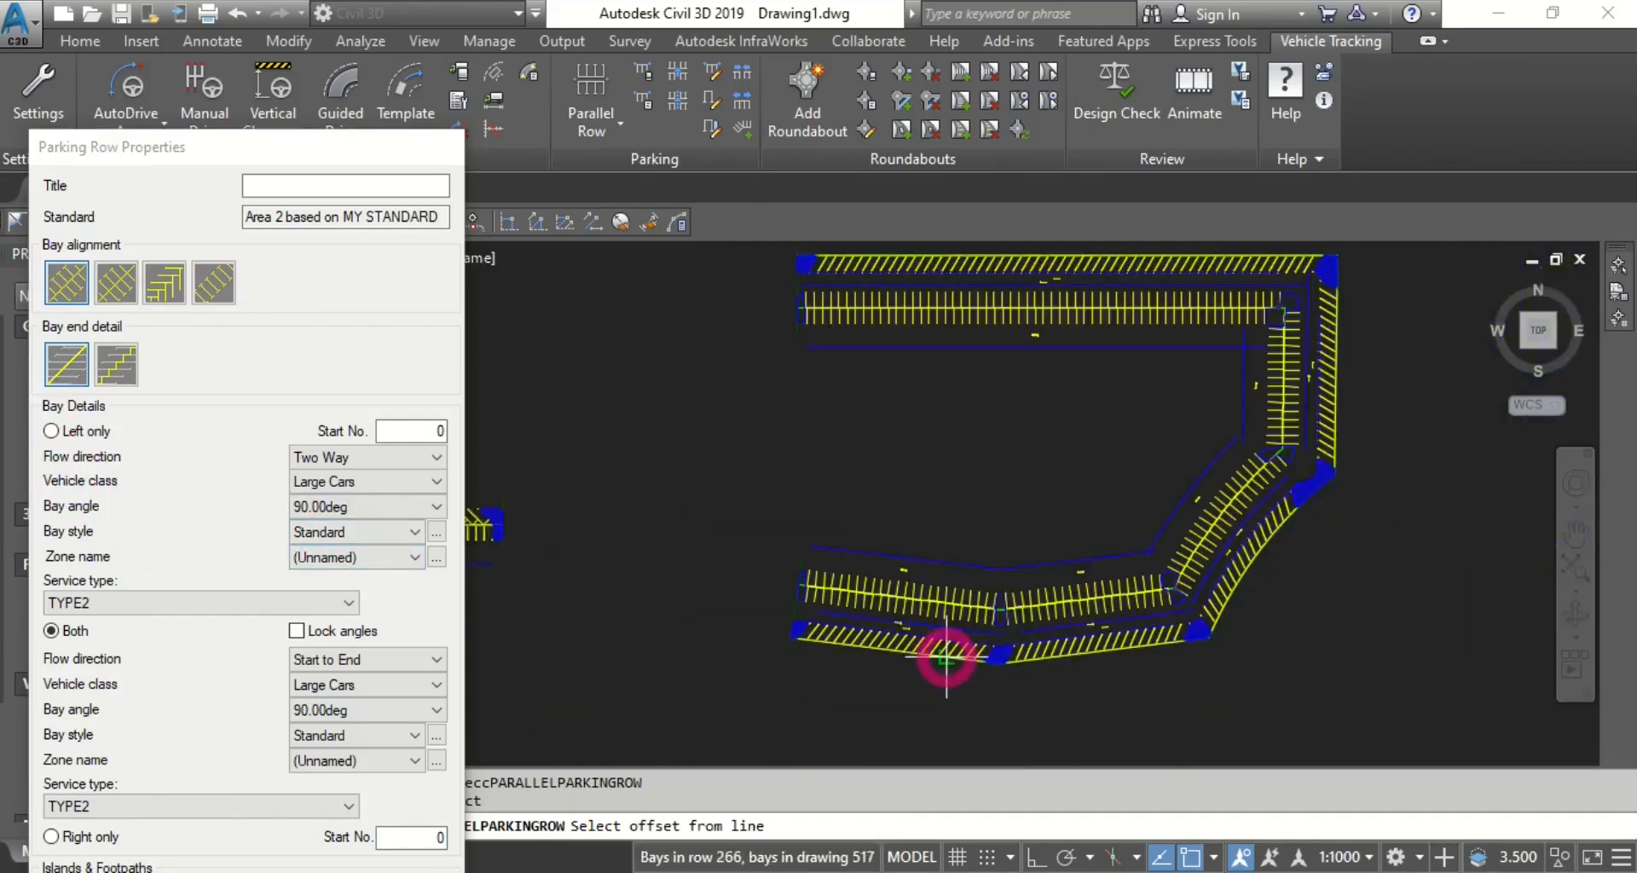
scroll(946, 597, up, 3)
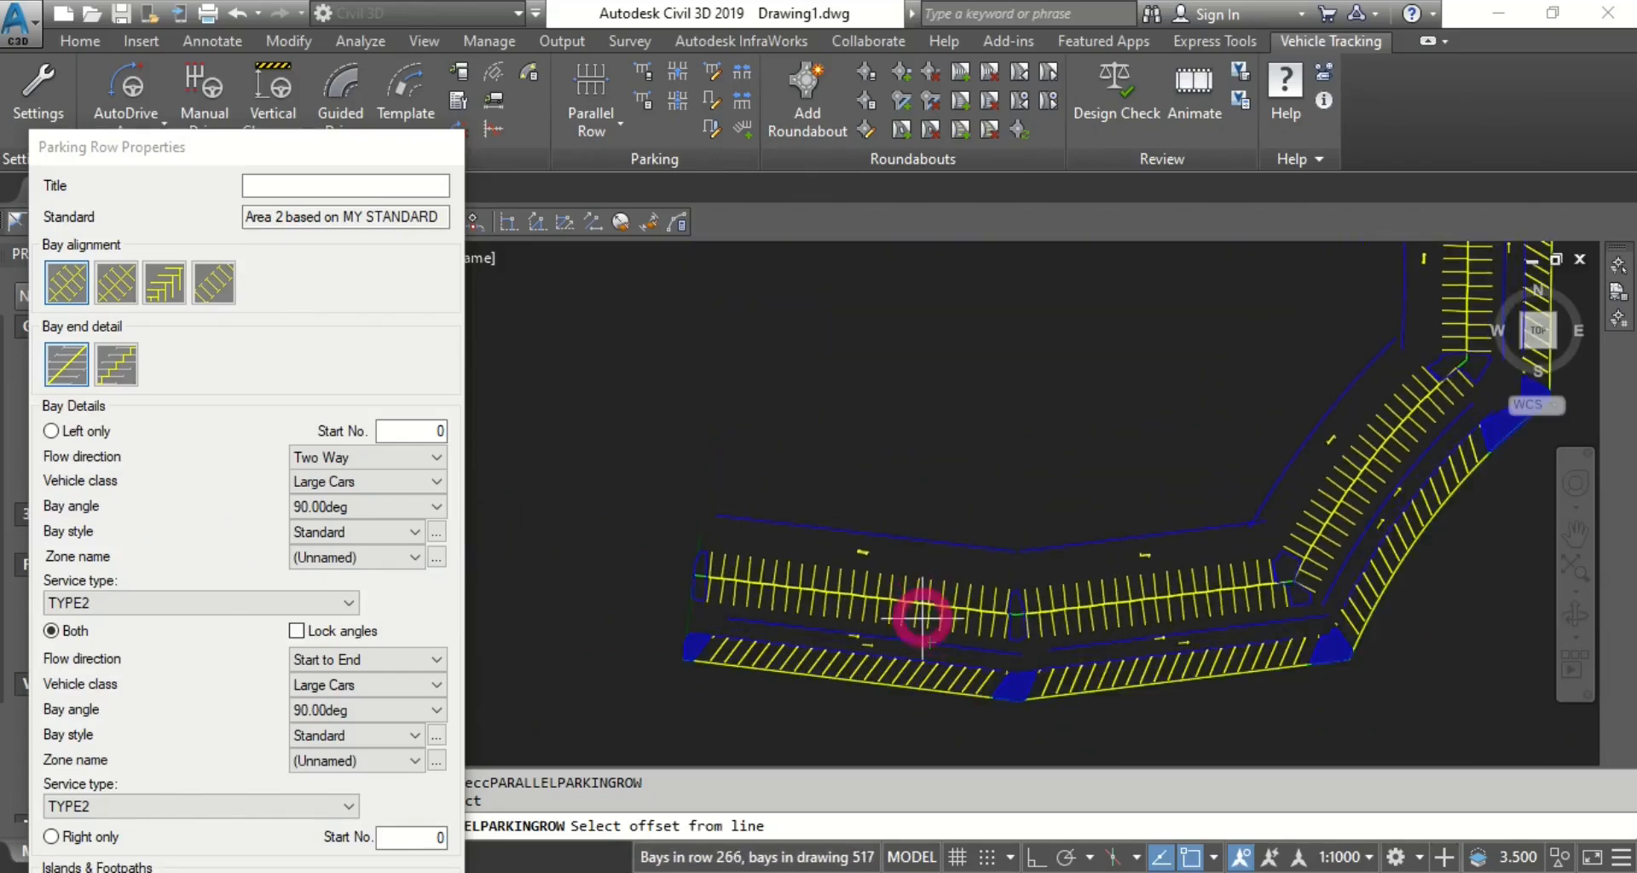
click(925, 619)
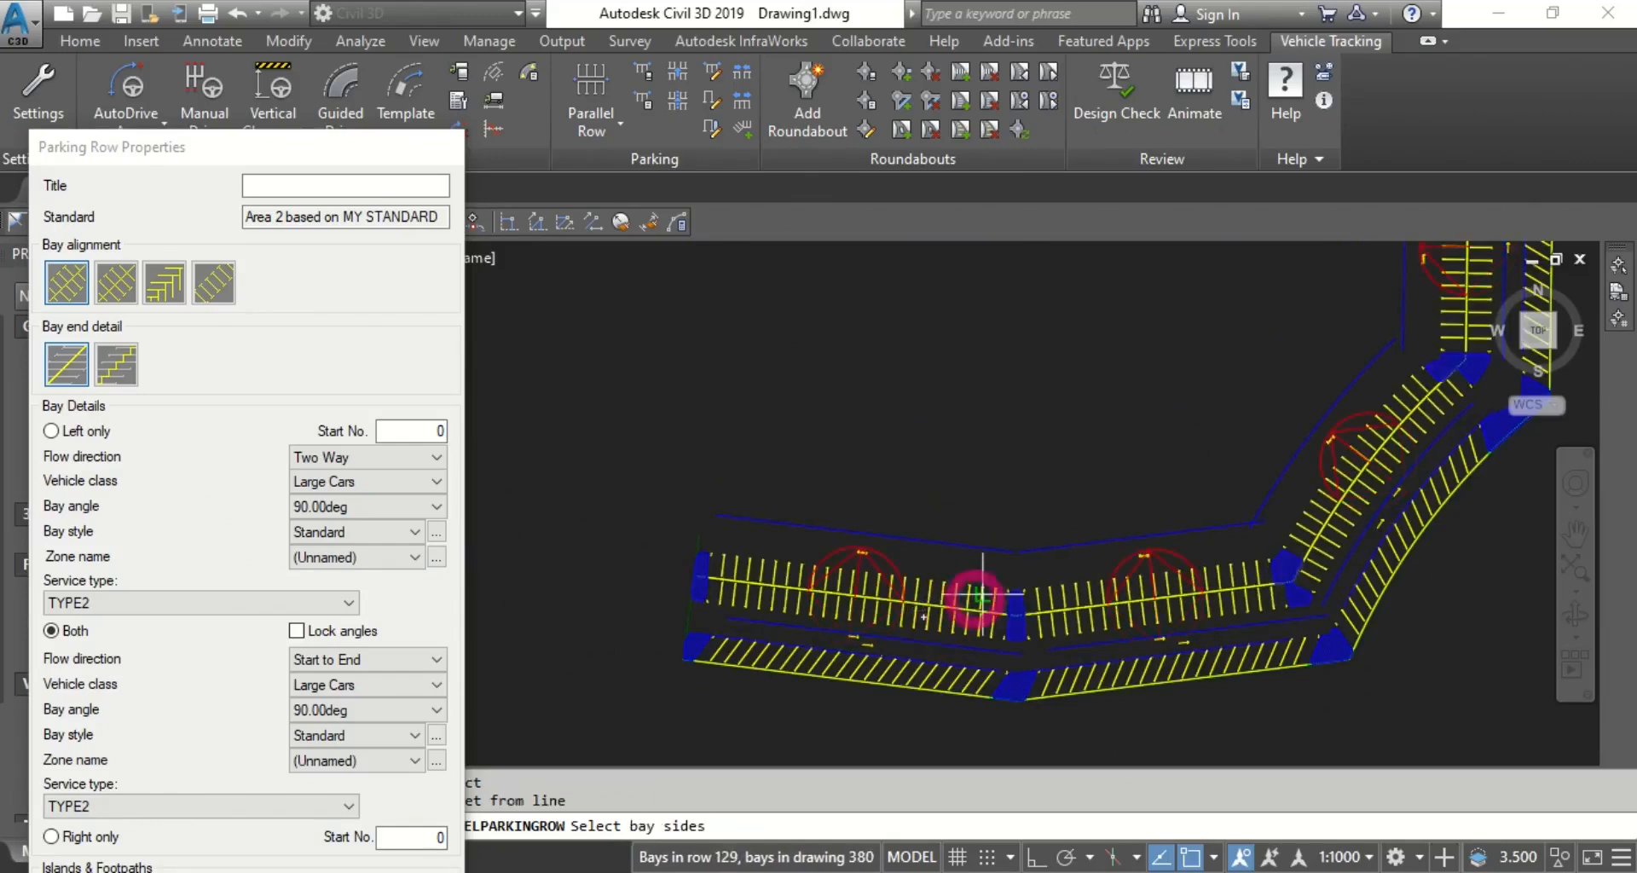
click(881, 596)
scroll(981, 589, down, 5)
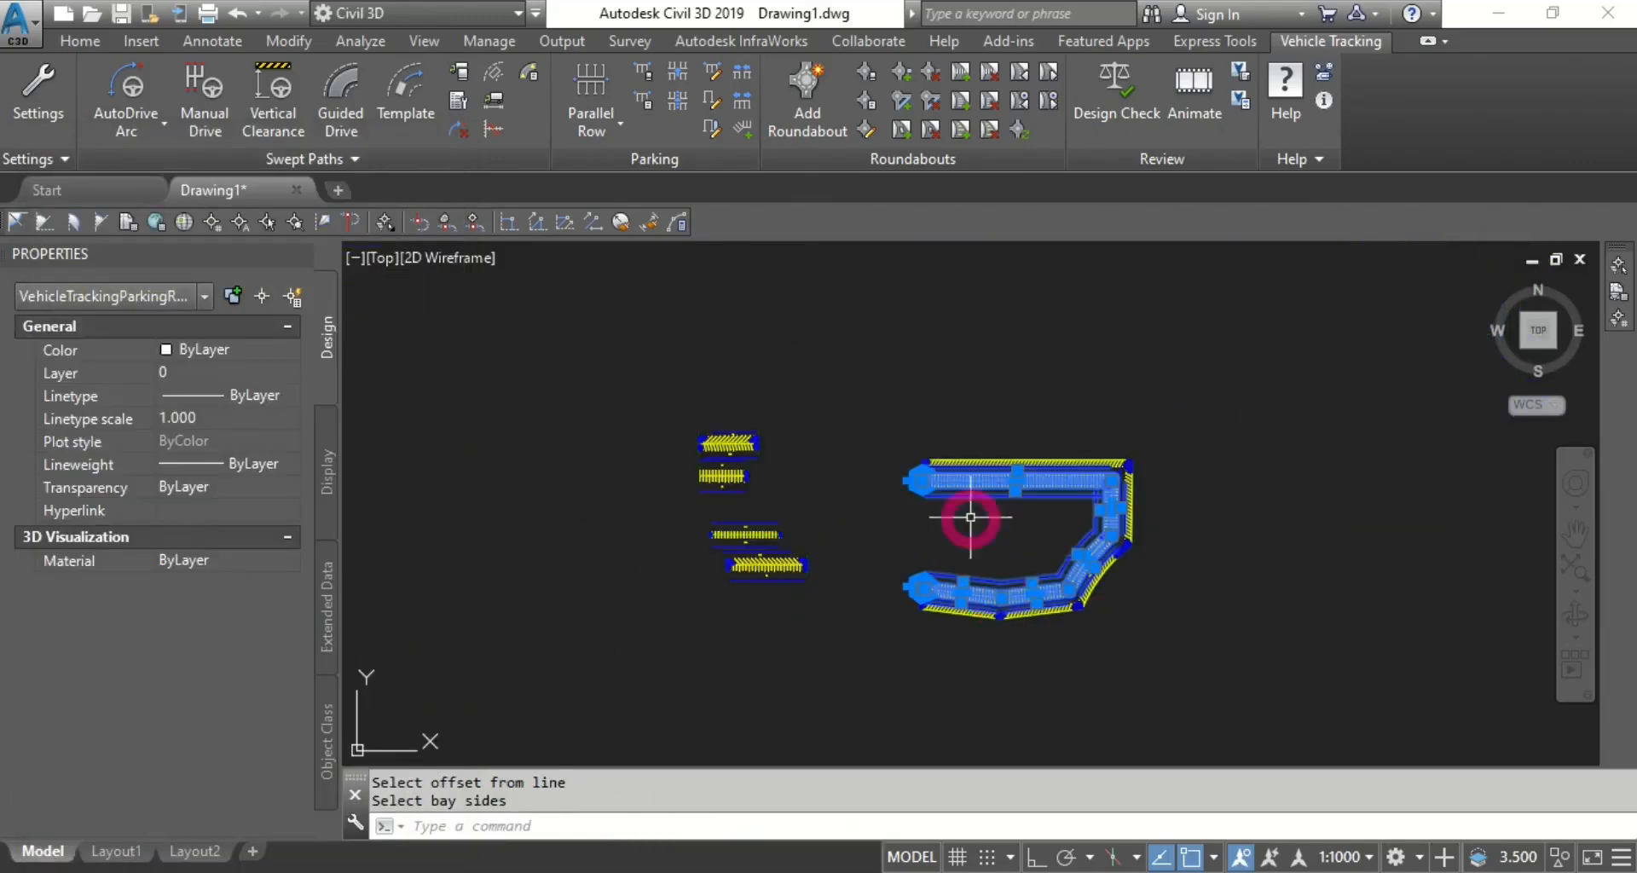
scroll(970, 517, up, 4)
middle_drag(970, 517, 929, 475)
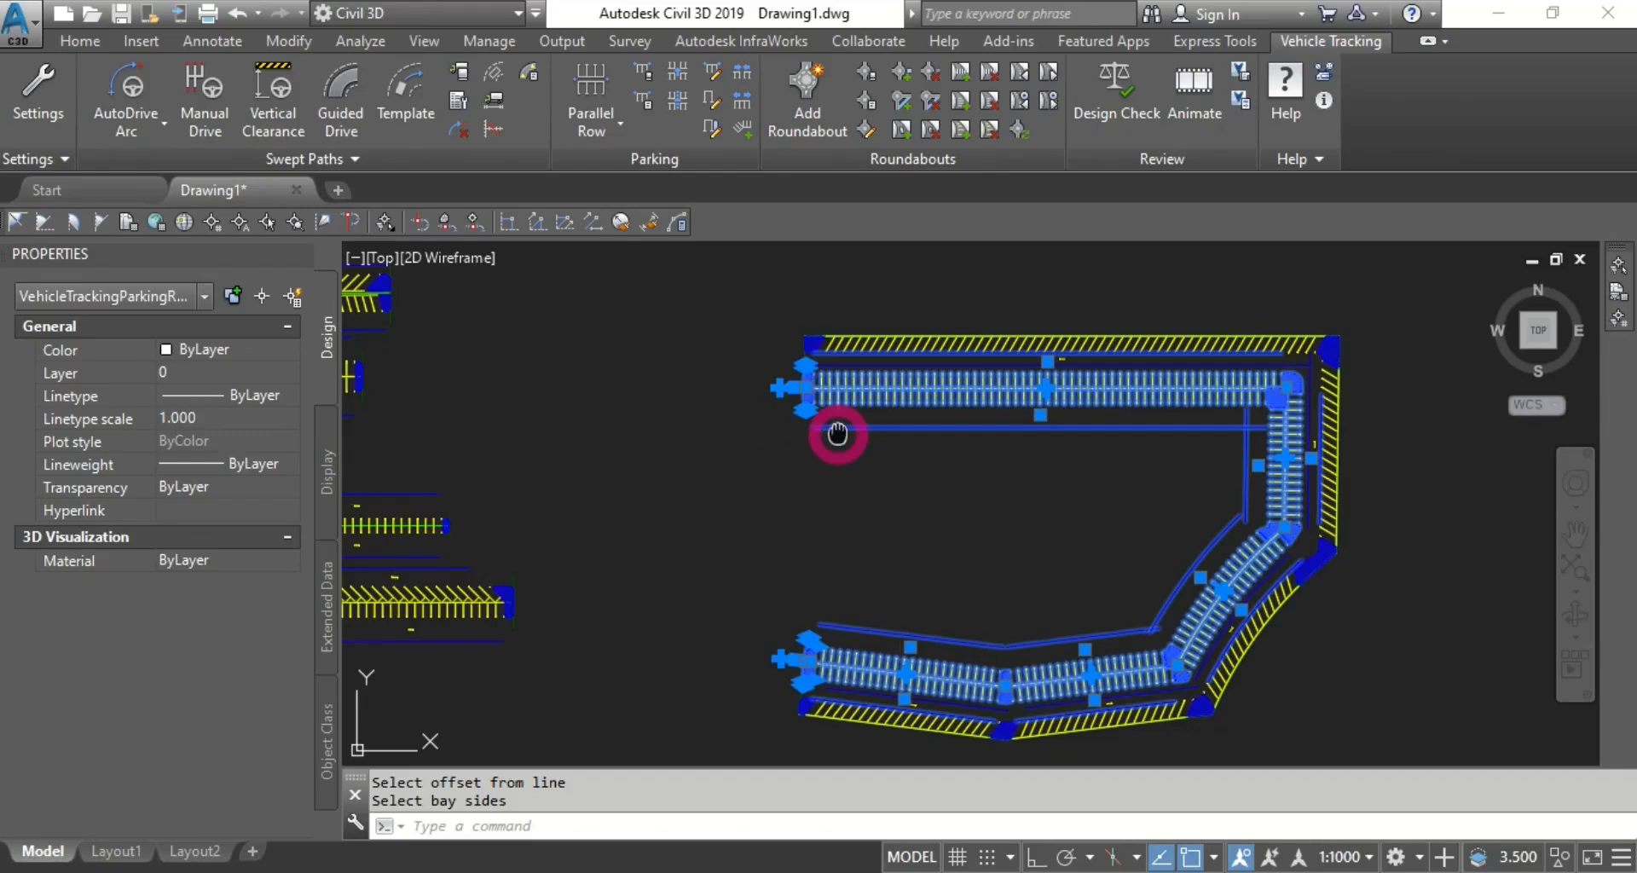
middle_drag(838, 433, 835, 433)
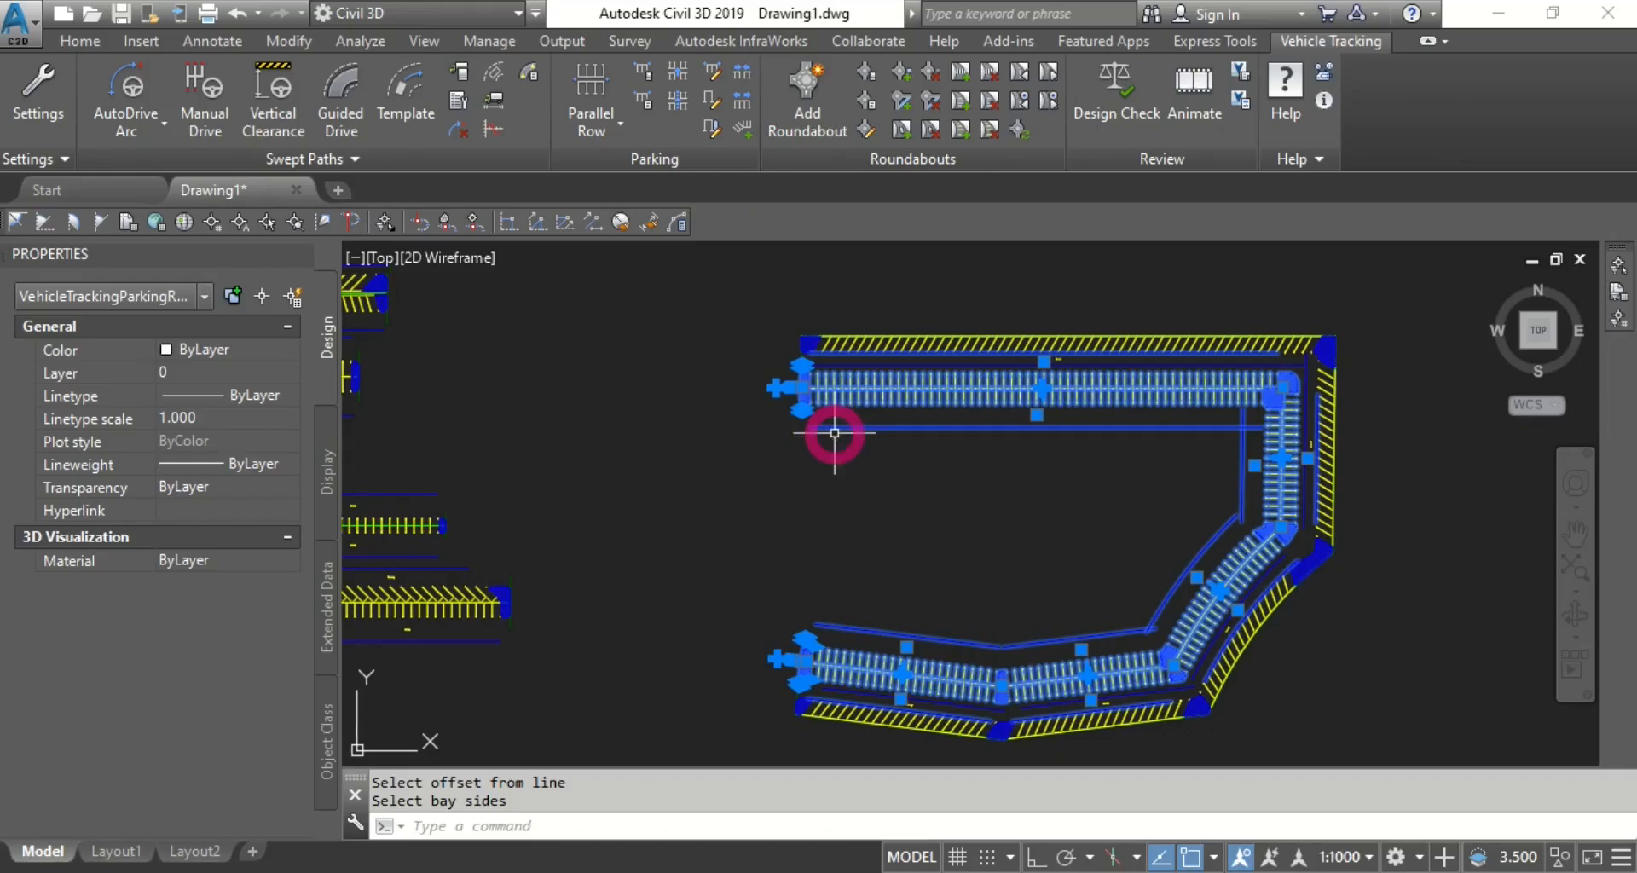